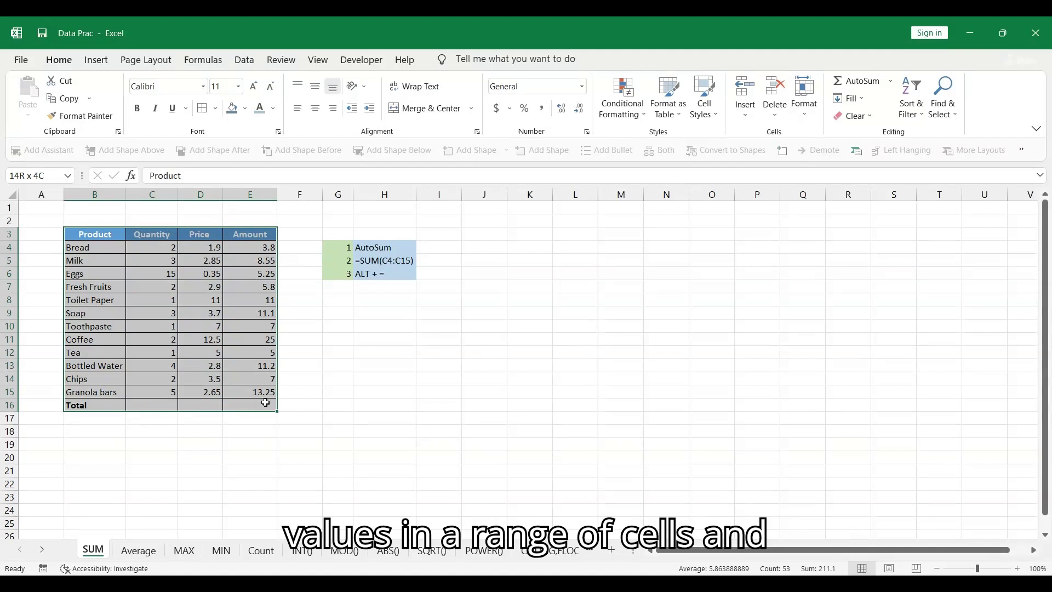
Total the Quantity column in C16 with AutoSum and fill the formula across to E16.
{"action": "left_click", "coordinate": [269, 247]}
{"action": "left_click", "coordinate": [157, 407]}
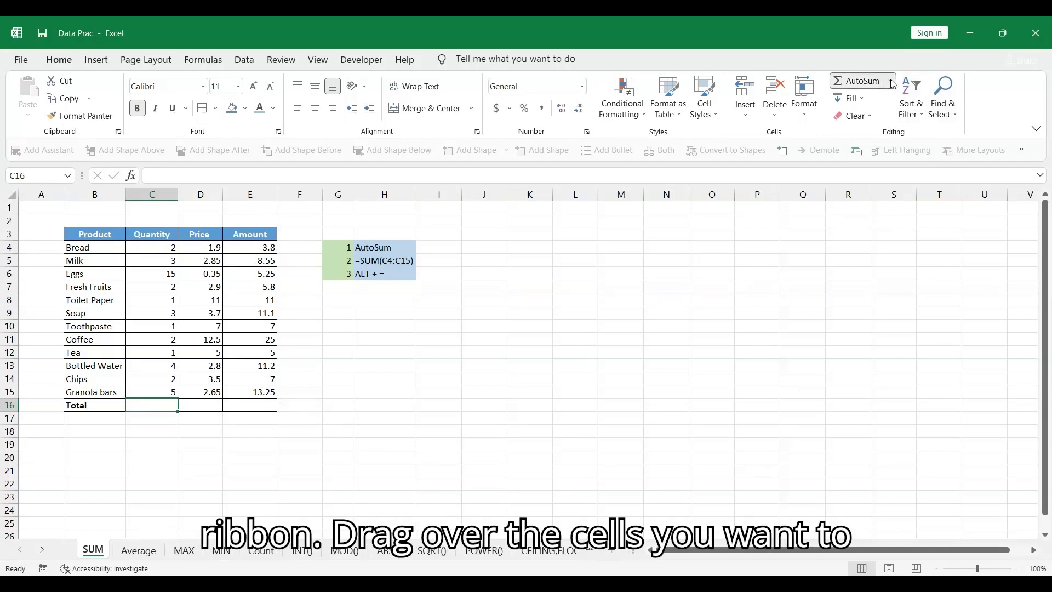
{"action": "left_click", "coordinate": [859, 82]}
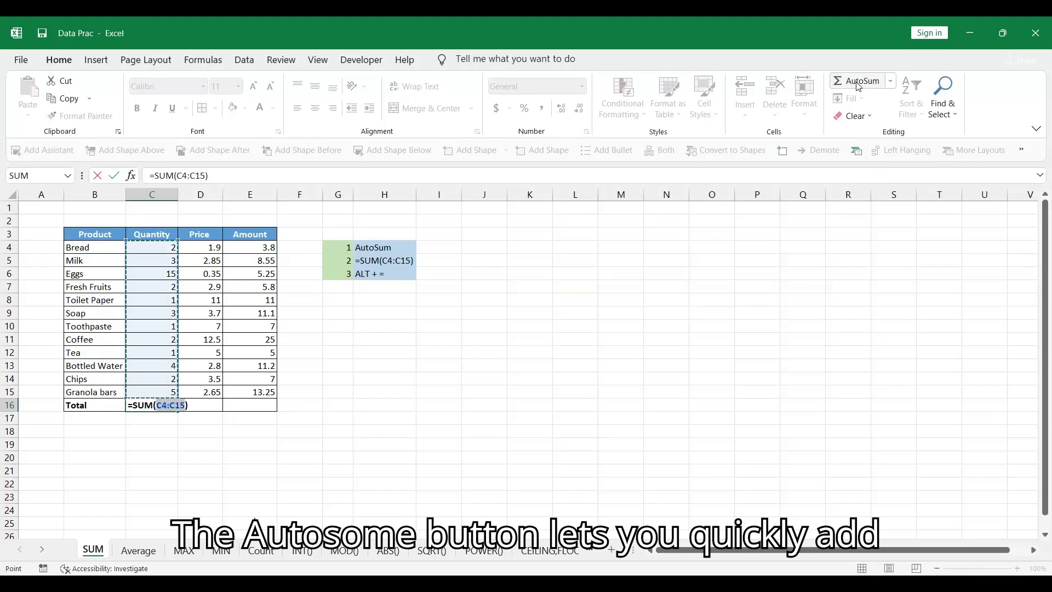
{"action": "key", "text": "Return"}
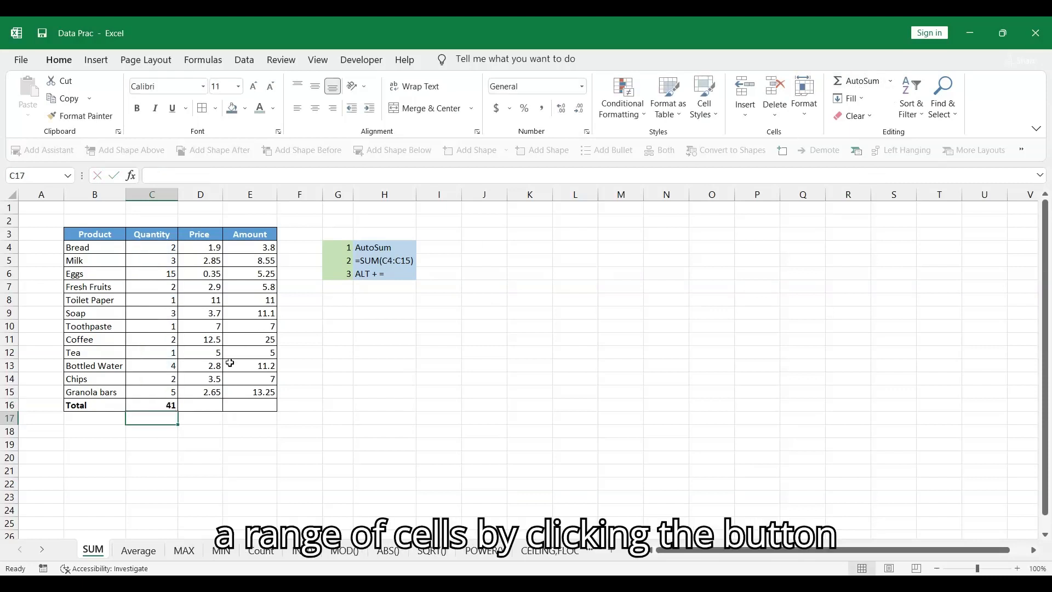
{"action": "left_click", "coordinate": [172, 404]}
{"action": "left_click_drag", "start_coordinate": [177, 411], "coordinate": [259, 406]}
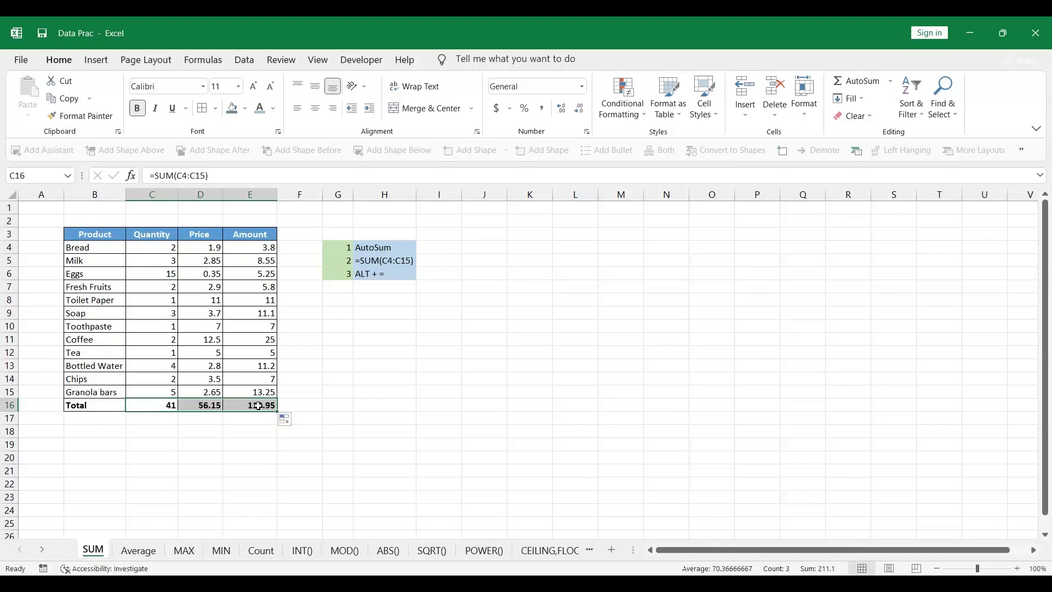
Clear the totals in row 16 and enter =SUM(C4:C15) in C16.
{"action": "left_click", "coordinate": [210, 405]}
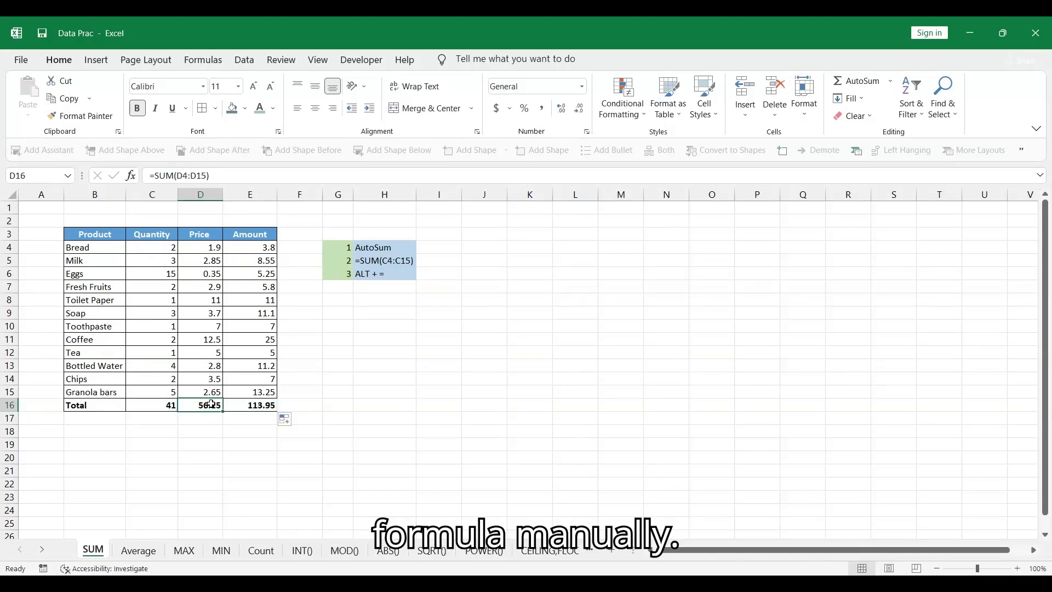
{"action": "key", "text": "Delete"}
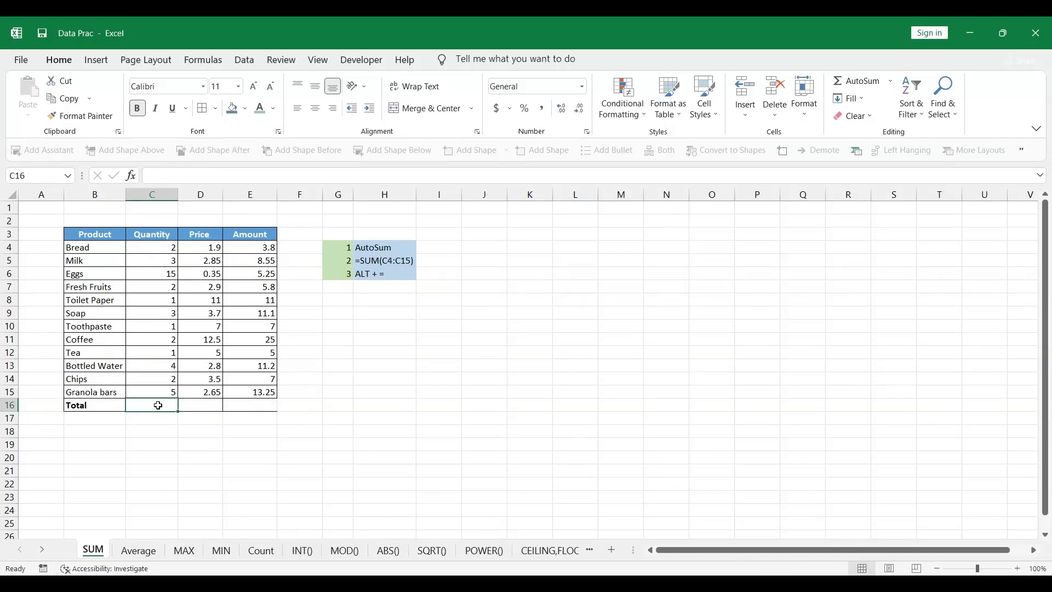
{"action": "type", "text": "=S"}
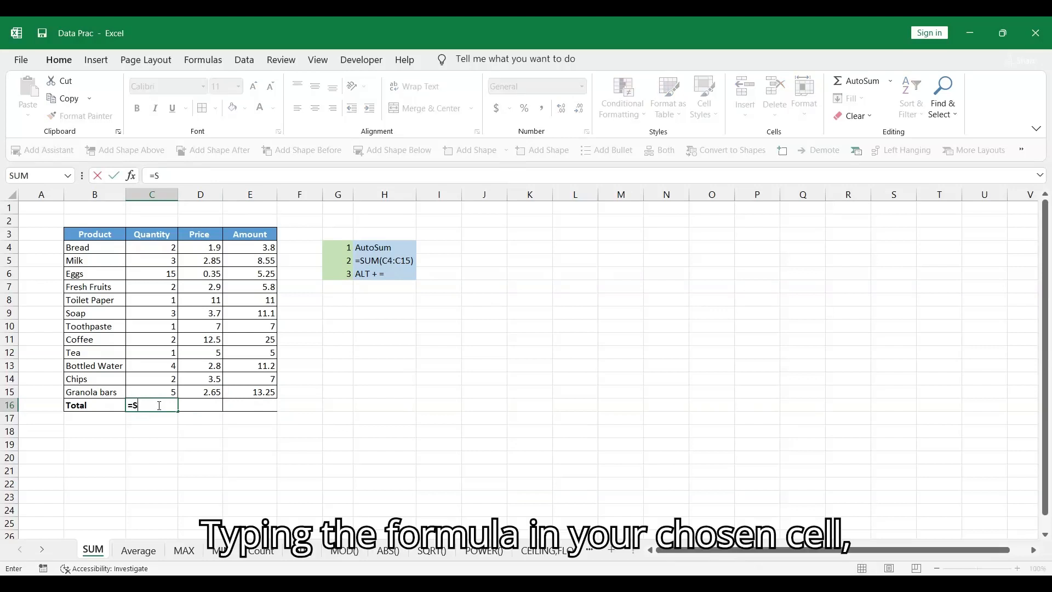
{"action": "type", "text": "UM"}
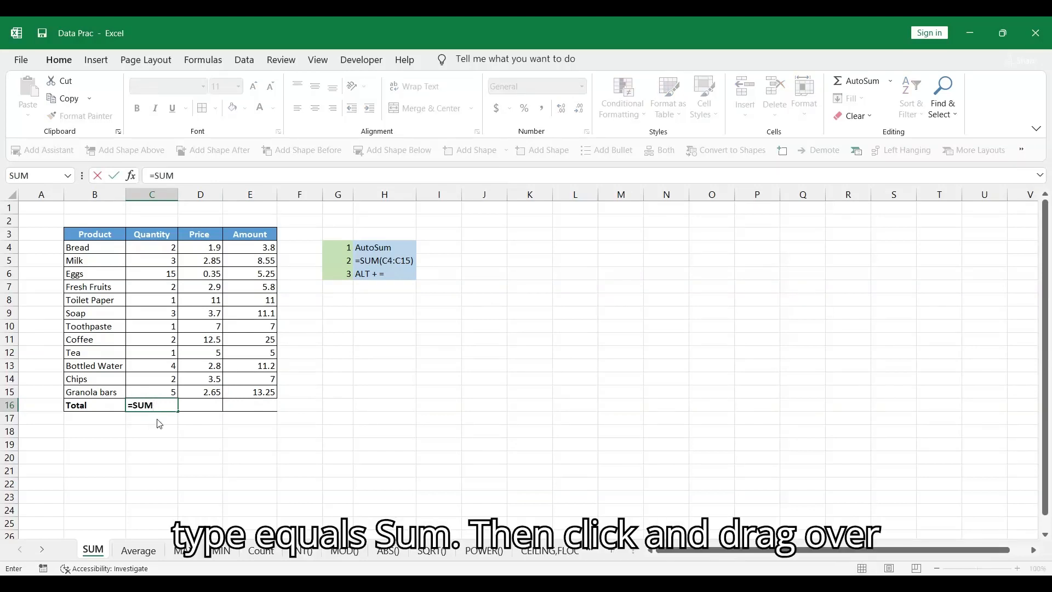
{"action": "type", "text": "("}
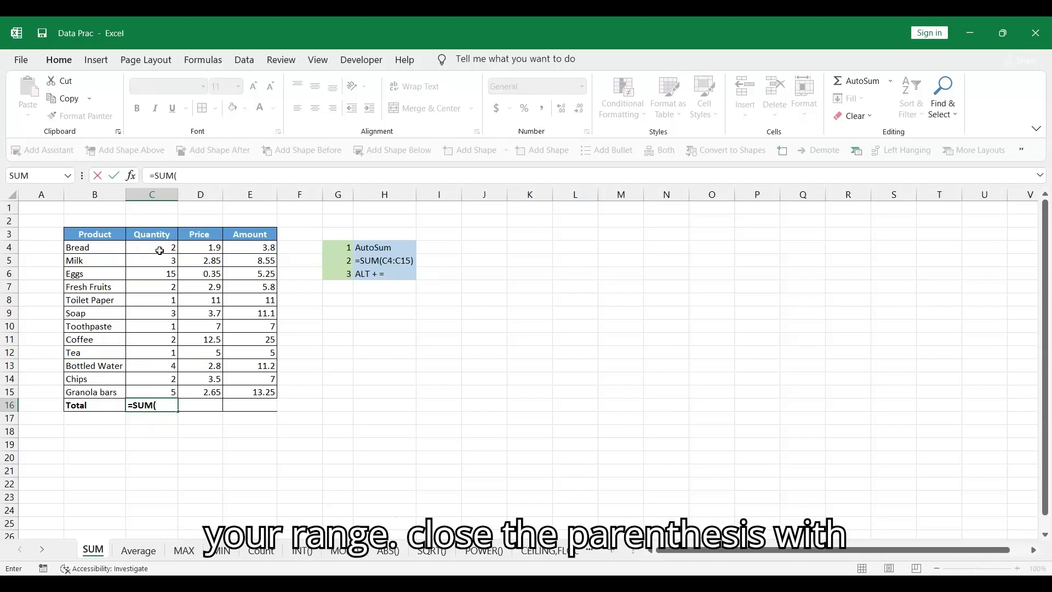
{"action": "left_click_drag", "start_coordinate": [160, 248], "coordinate": [166, 392]}
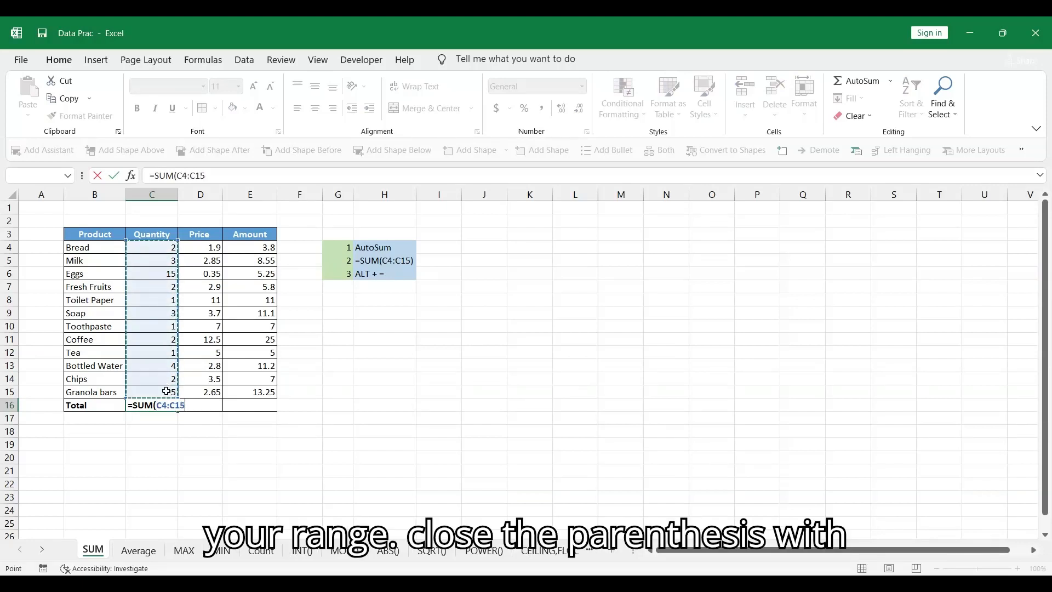
{"action": "type", "text": ")"}
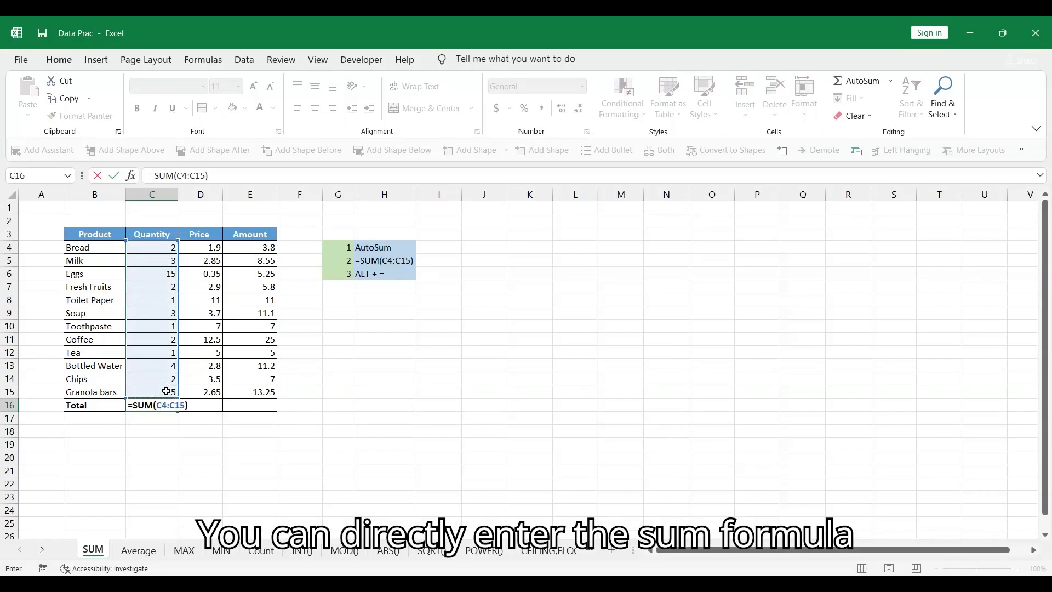
{"action": "key", "text": "Return"}
Copy the Quantity total's formula from C16 to E16, and undo both the paste and the formula entry.
{"action": "left_click", "coordinate": [167, 405]}
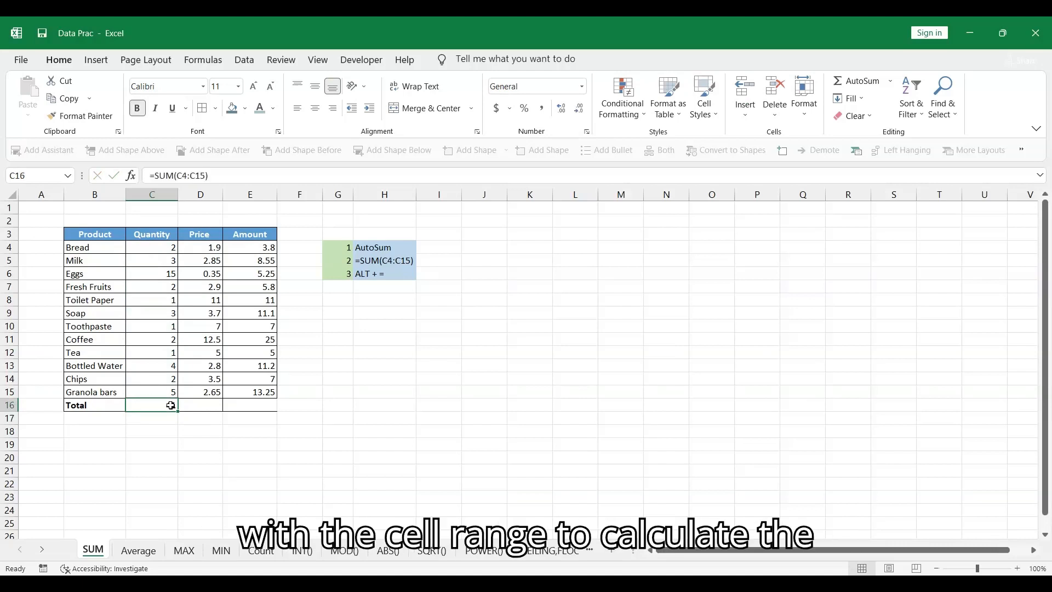
{"action": "key", "text": "ctrl+c"}
{"action": "left_click", "coordinate": [262, 405]}
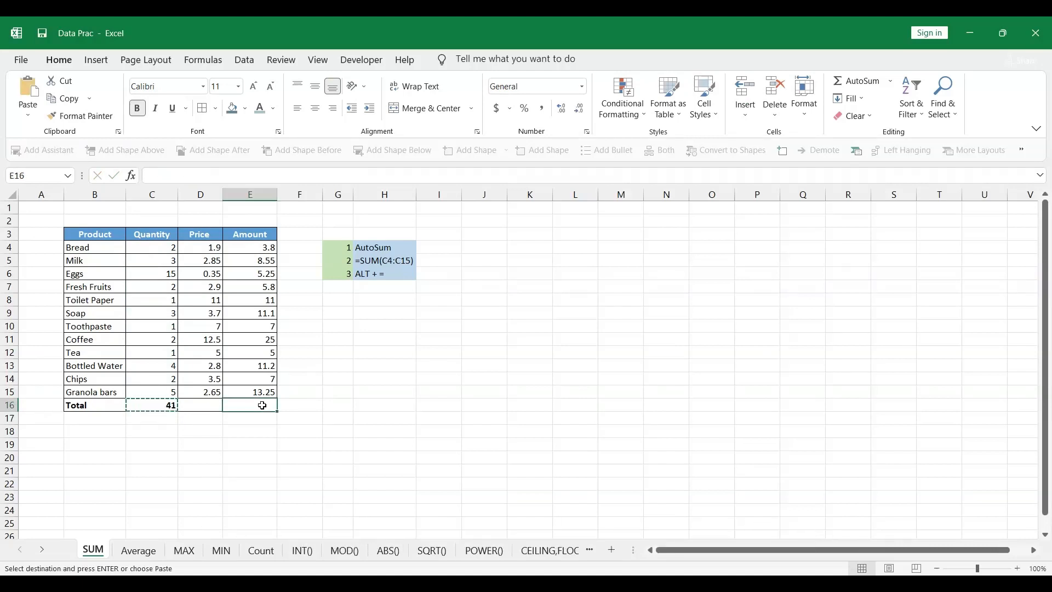
{"action": "key", "text": "ctrl+v"}
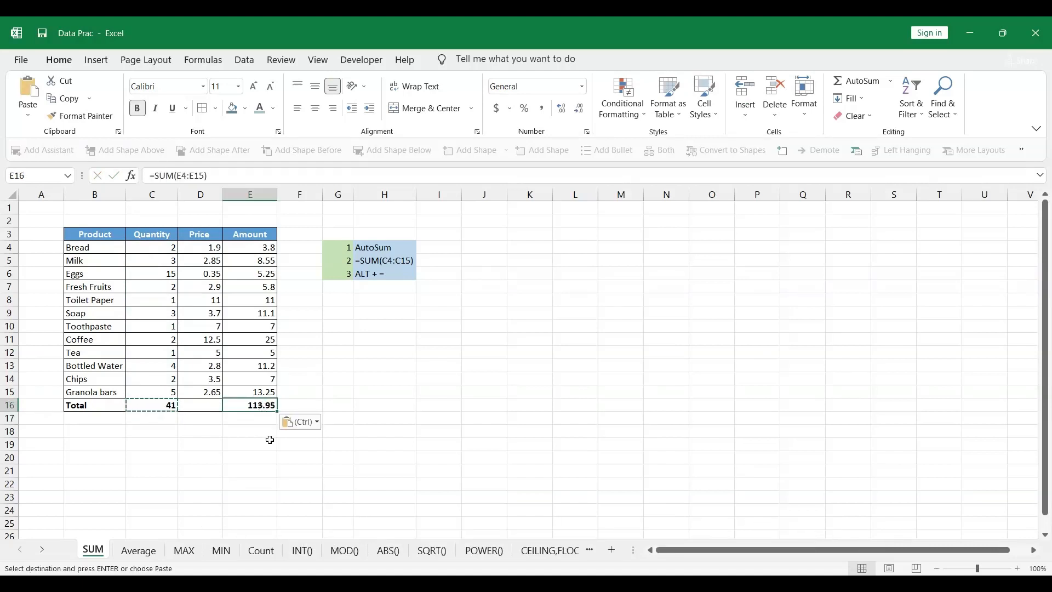
{"action": "key", "text": "ctrl+z"}
{"action": "key", "text": "ctrl+z"}
Total the Quantity and Amount columns at once by applying AutoSum to cells C16 and E16.
{"action": "left_click", "coordinate": [363, 275]}
{"action": "left_click_drag", "start_coordinate": [344, 279], "coordinate": [363, 279]}
{"action": "left_click", "coordinate": [151, 406]}
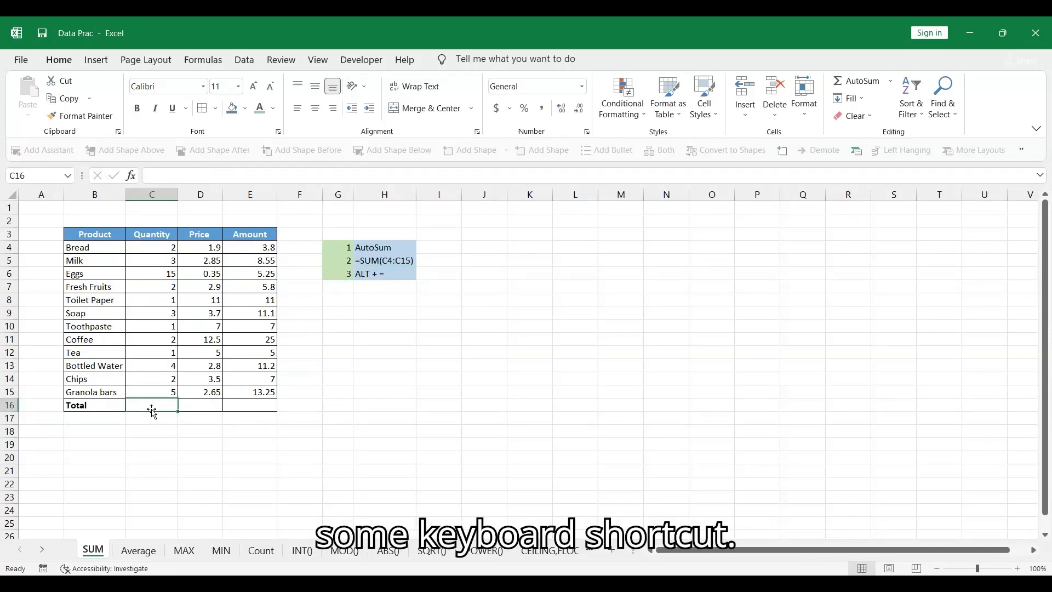
{"action": "left_click", "coordinate": [243, 404], "text": "ctrl"}
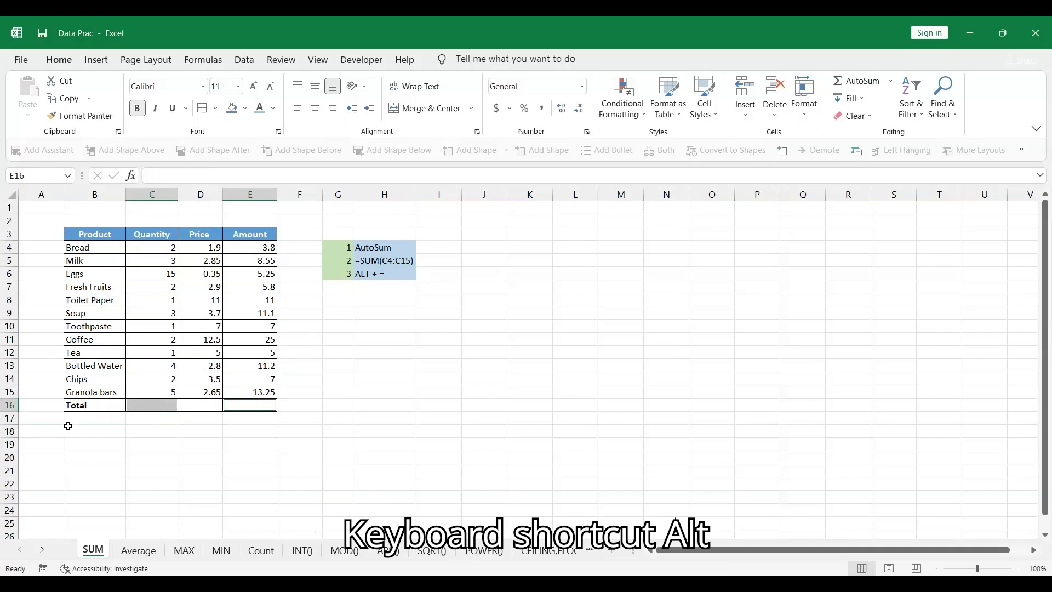
{"action": "key", "text": "alt+equal"}
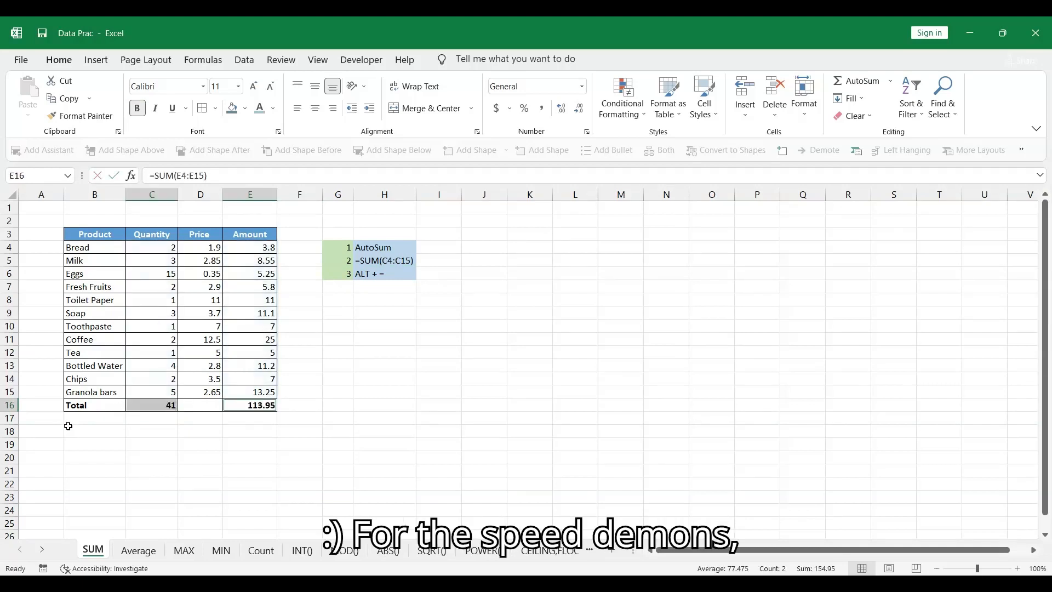
Clear the totals in C16:E16 and undo the clearing.
{"action": "left_click", "coordinate": [202, 436]}
{"action": "left_click_drag", "start_coordinate": [160, 403], "coordinate": [258, 404]}
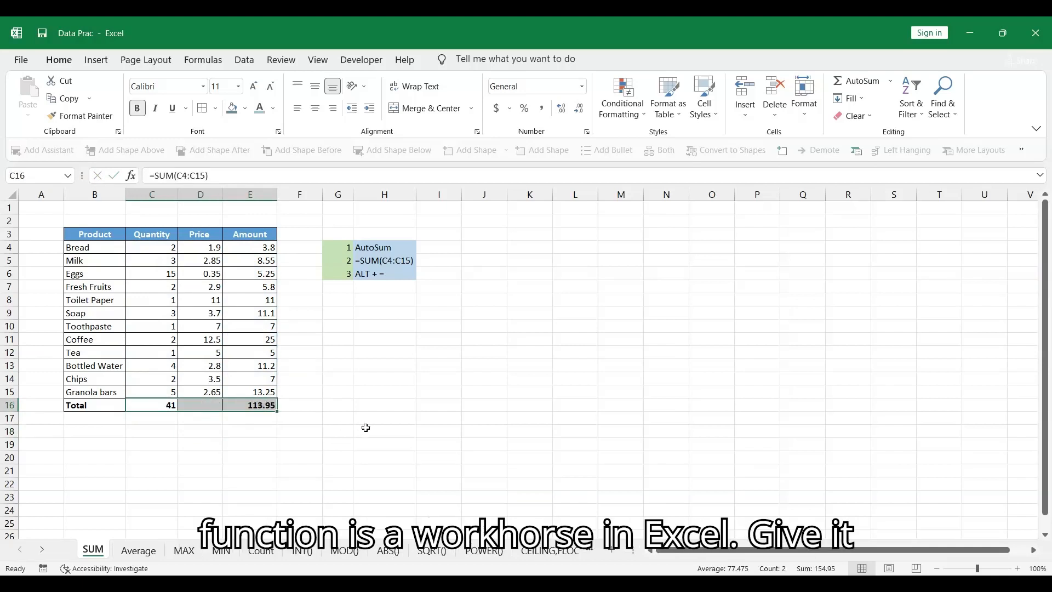
{"action": "key", "text": "Delete"}
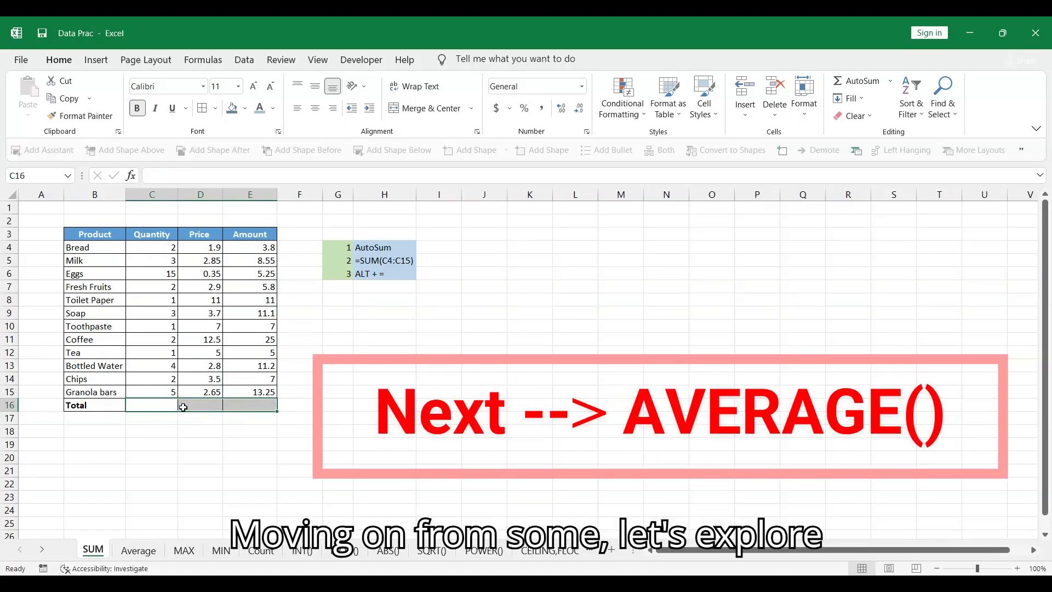
{"action": "key", "text": "ctrl+z"}
{"action": "left_click", "coordinate": [185, 428]}
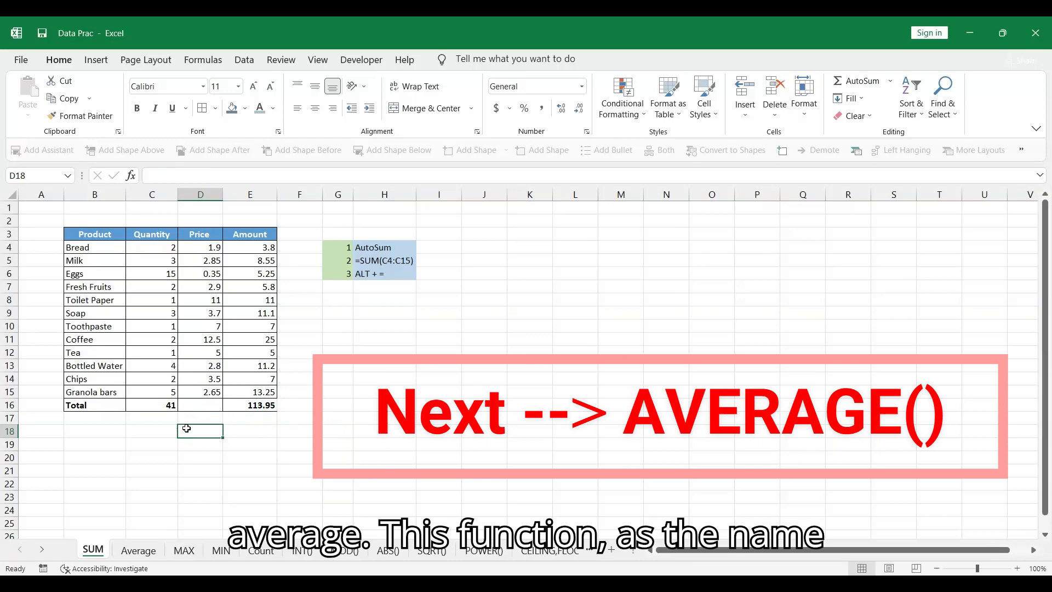
Open the Average sheet and select the student marks in C3:C14.
{"action": "left_click", "coordinate": [130, 554]}
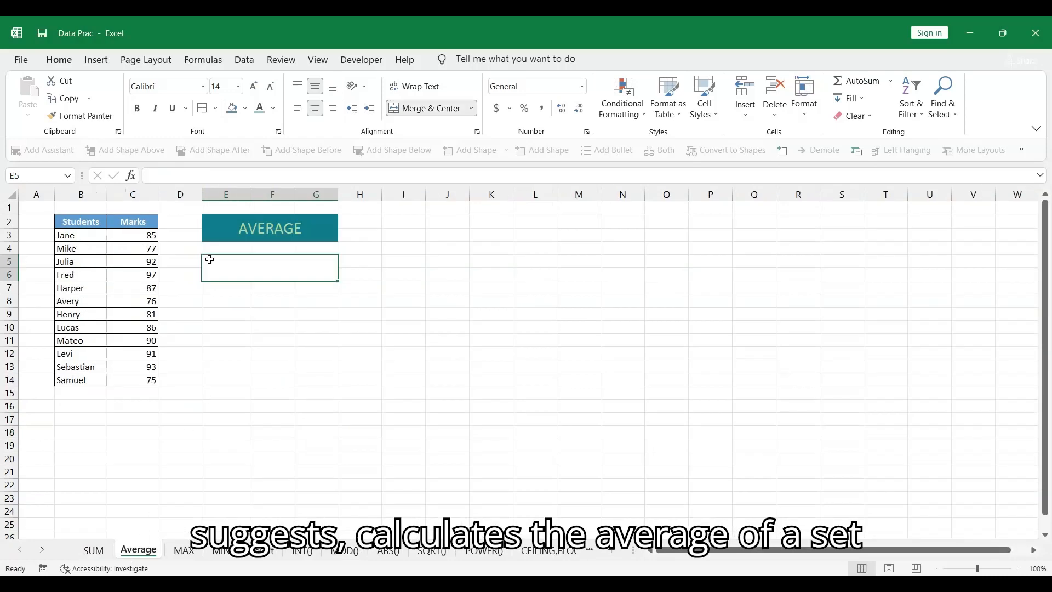
{"action": "left_click", "coordinate": [237, 227]}
{"action": "left_click_drag", "start_coordinate": [107, 221], "coordinate": [154, 381]}
{"action": "left_click_drag", "start_coordinate": [146, 232], "coordinate": [145, 380]}
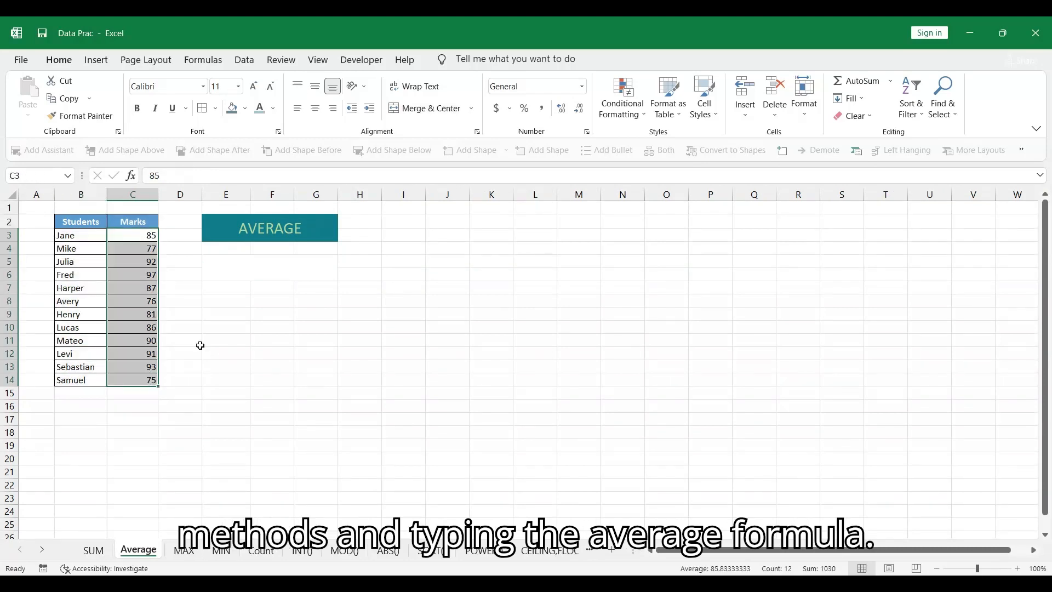
Enter =AVERAGE(C3:C14) in the merged cell E5 below the AVERAGE heading, and clear that cell again.
{"action": "left_click", "coordinate": [256, 271]}
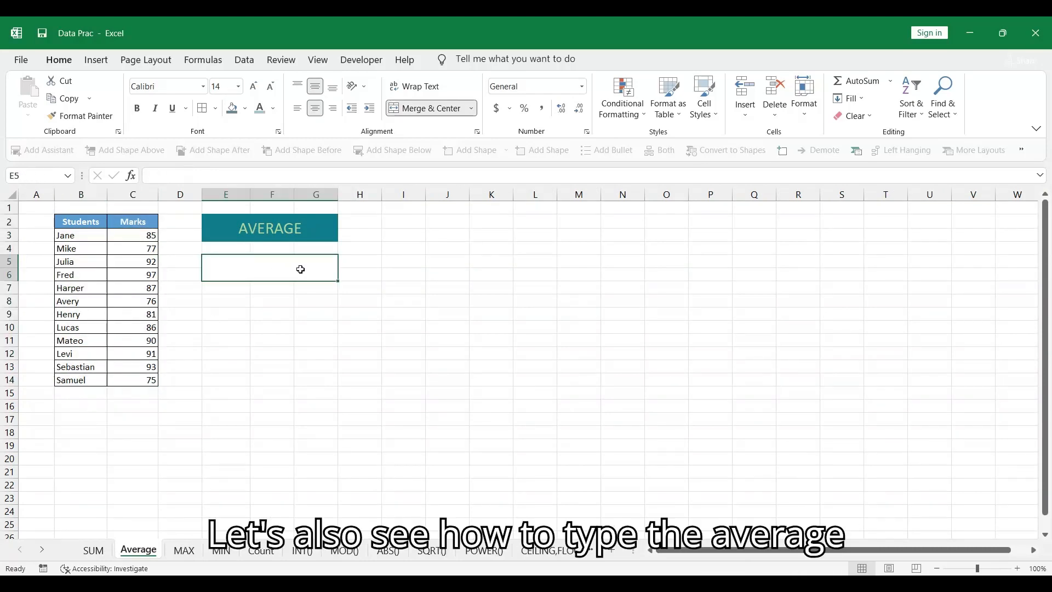
{"action": "type", "text": "="}
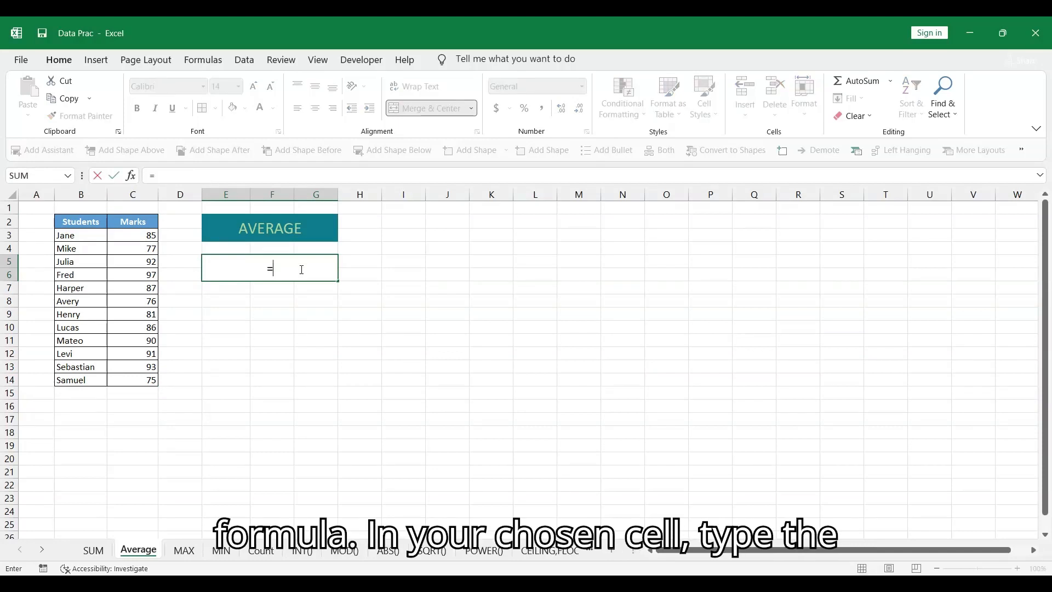
{"action": "type", "text": "AVERAGE"}
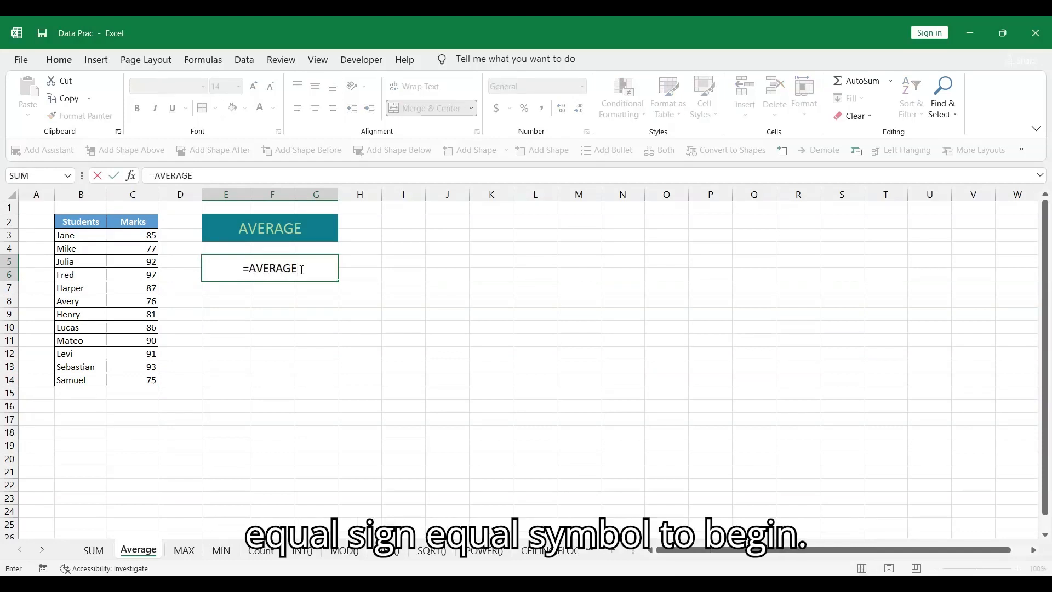
{"action": "type", "text": "("}
{"action": "left_click_drag", "start_coordinate": [134, 230], "coordinate": [136, 382]}
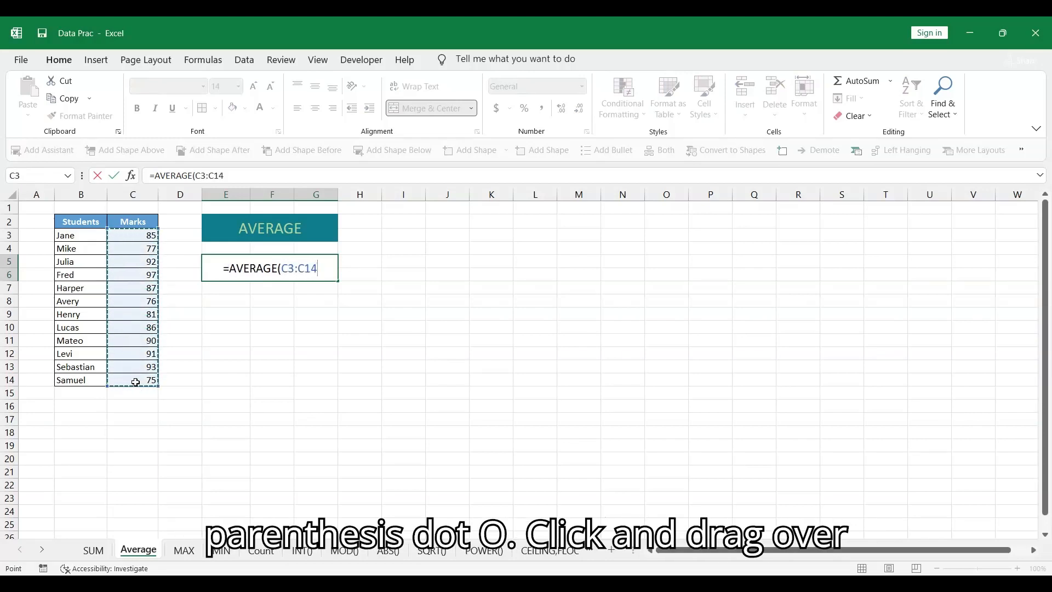
{"action": "type", "text": ")"}
{"action": "key", "text": "Return"}
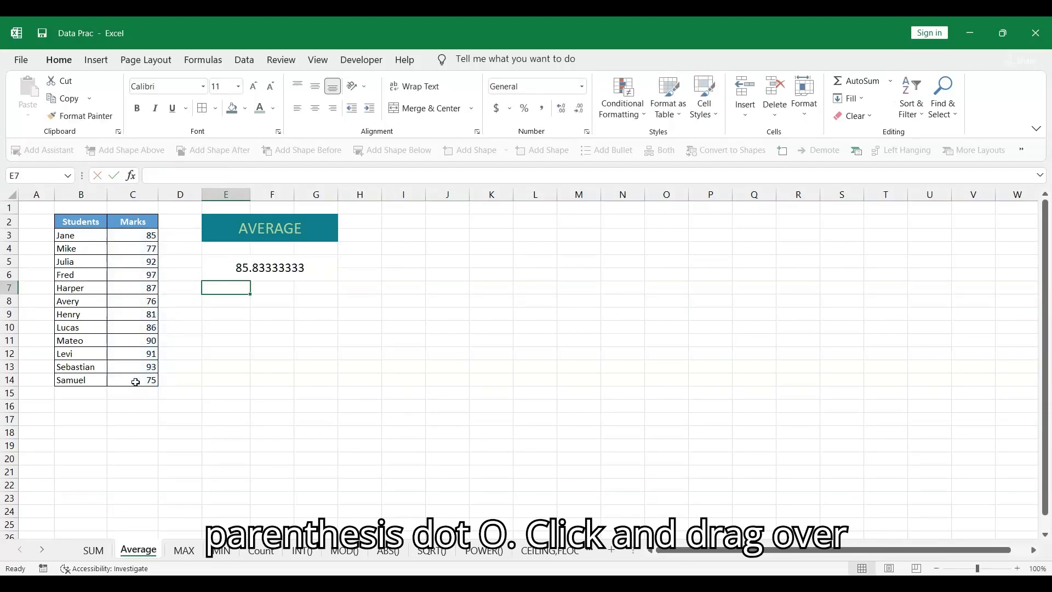
{"action": "left_click", "coordinate": [264, 269]}
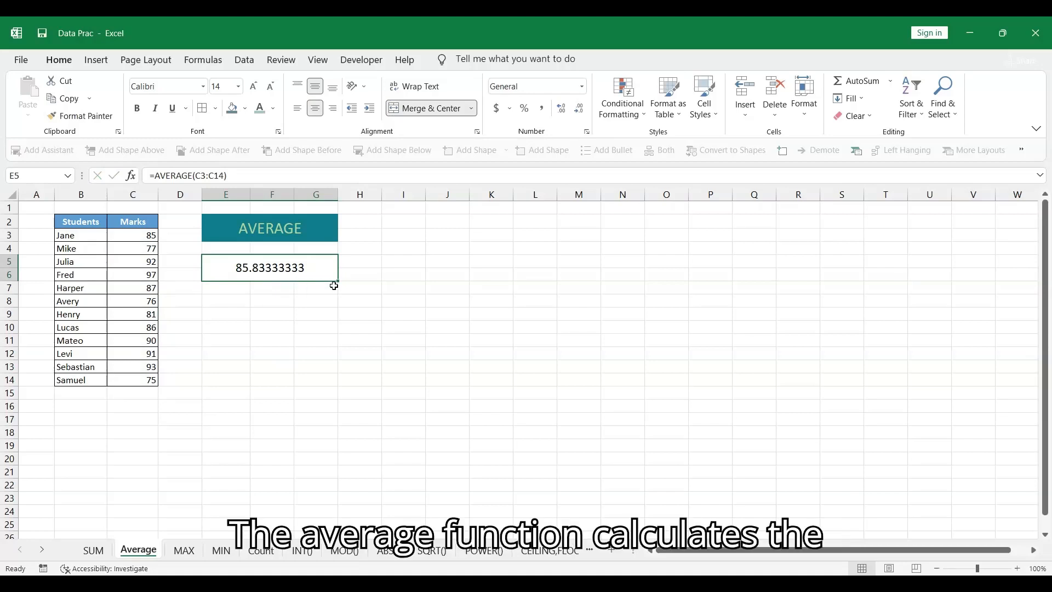
{"action": "key", "text": "Delete"}
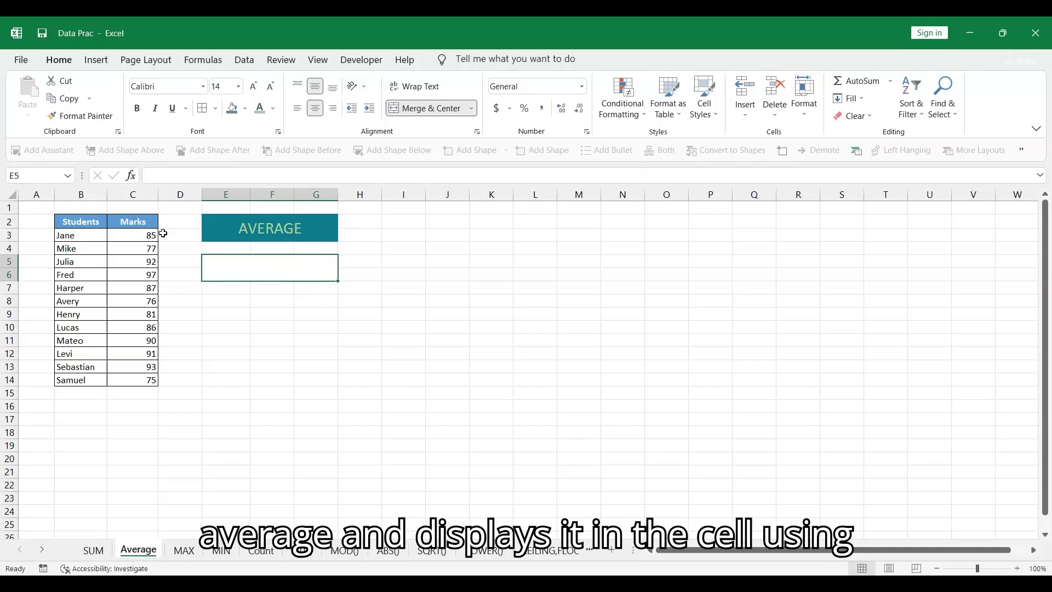
Calculate the average of the marks C3:C14 in merged cell E5 with the Average option of AutoSum.
{"action": "left_click_drag", "start_coordinate": [144, 236], "coordinate": [132, 379]}
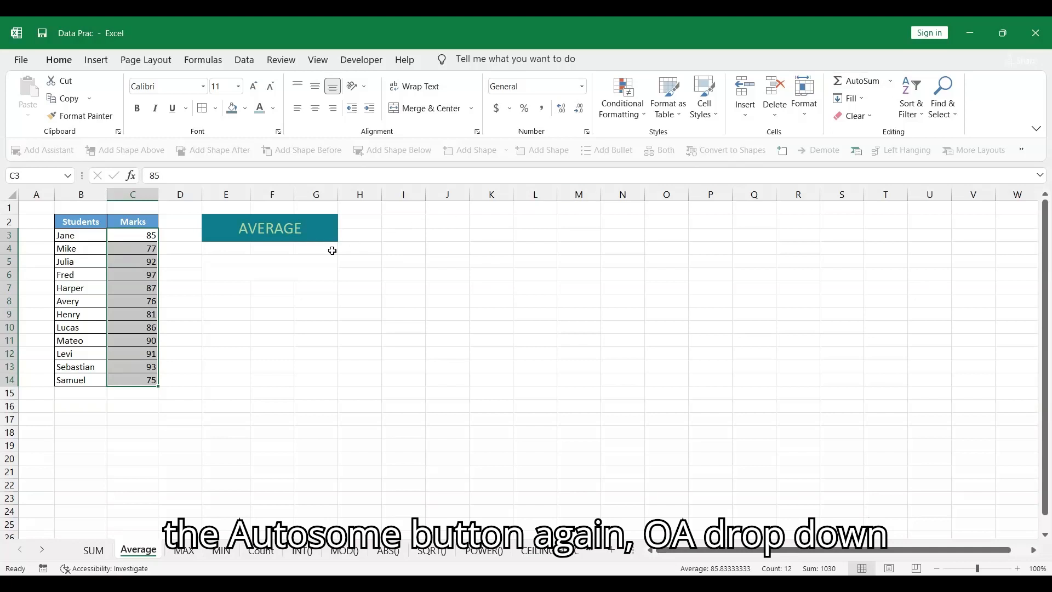
{"action": "left_click", "coordinate": [285, 272]}
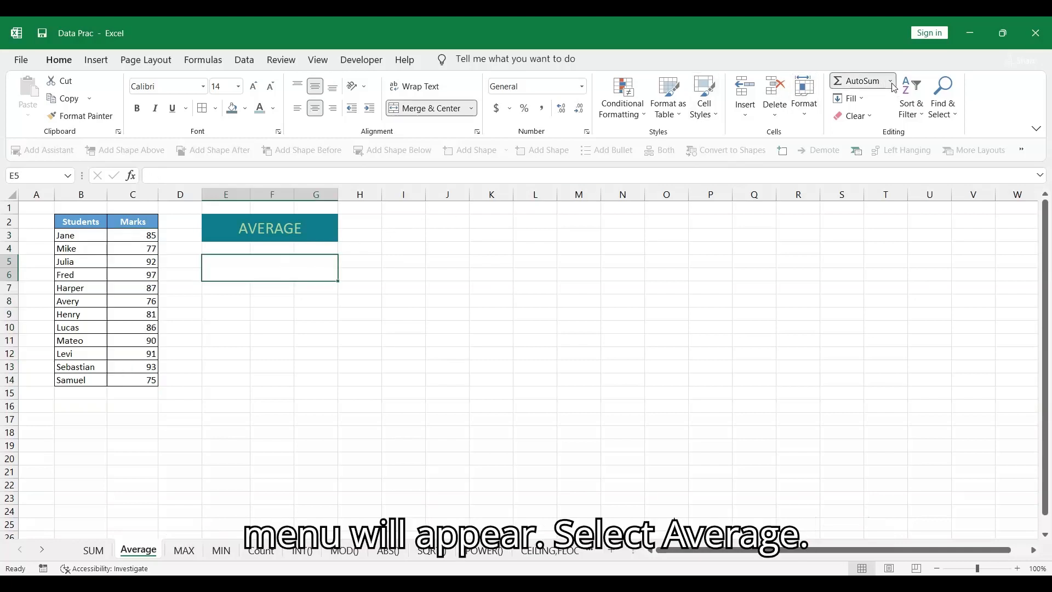
{"action": "left_click", "coordinate": [863, 115]}
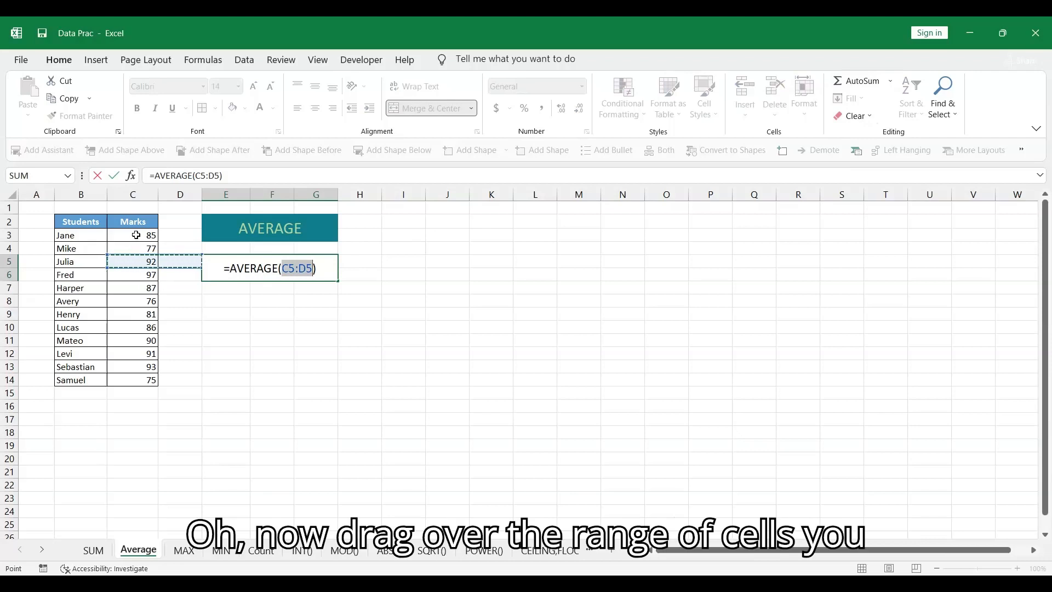
{"action": "left_click_drag", "start_coordinate": [138, 235], "coordinate": [137, 375]}
{"action": "key", "text": "Return"}
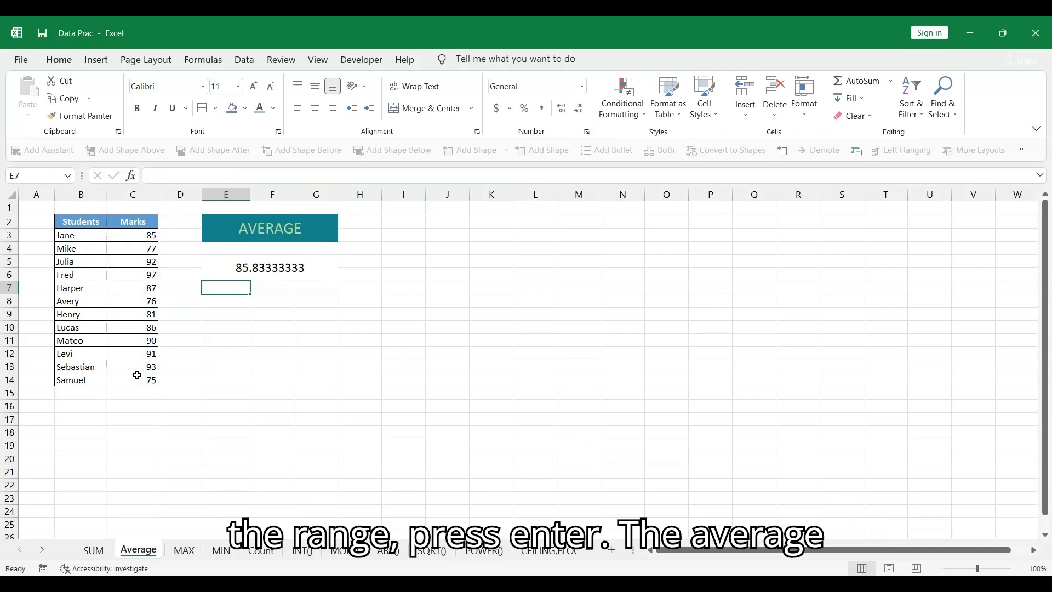
{"action": "left_click", "coordinate": [294, 266]}
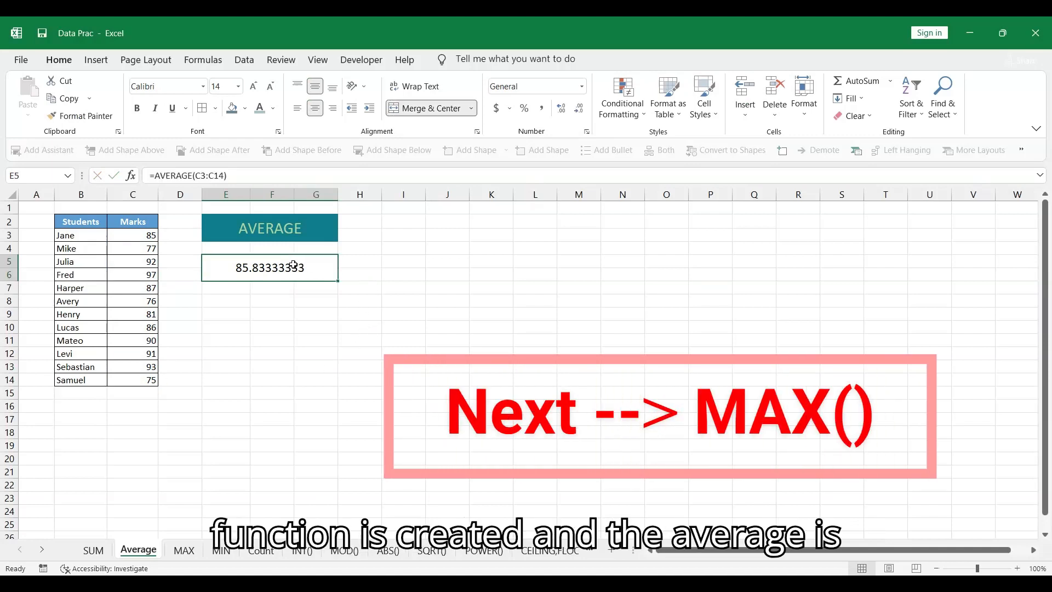
Open the MAX sheet.
{"action": "left_click", "coordinate": [181, 550]}
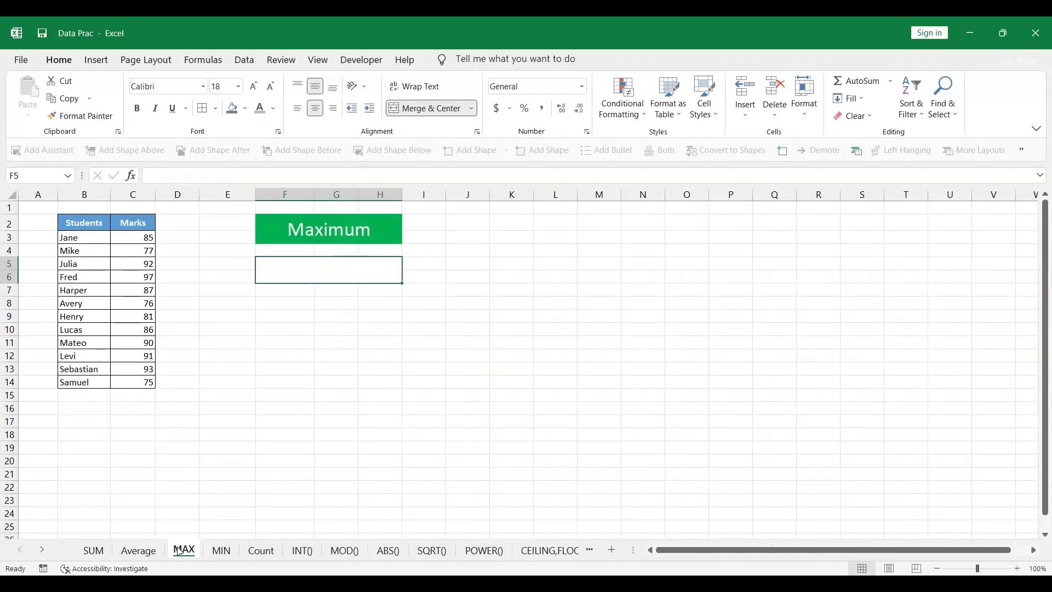
Review the Maximum heading and the student table, and select the marks in C3:C14.
{"action": "left_click", "coordinate": [360, 231]}
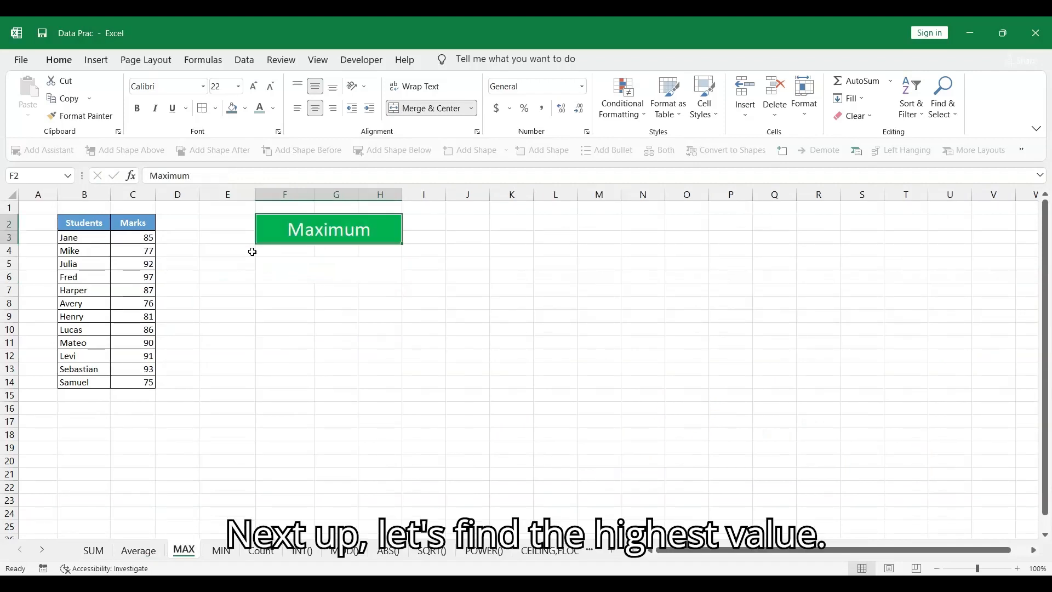
{"action": "left_click", "coordinate": [92, 225]}
{"action": "left_click", "coordinate": [139, 226]}
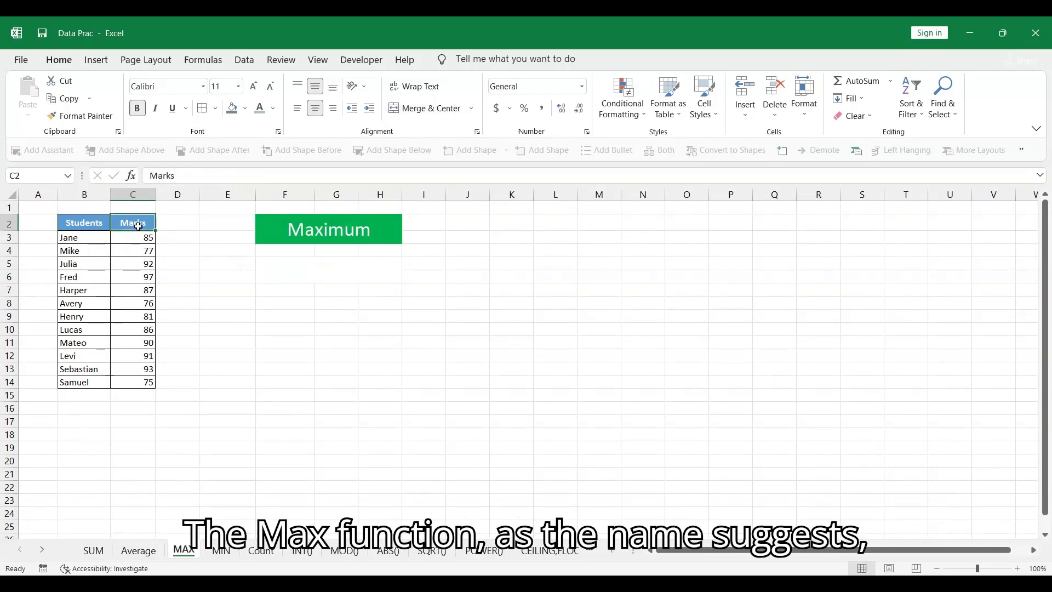
{"action": "left_click_drag", "start_coordinate": [139, 236], "coordinate": [128, 381]}
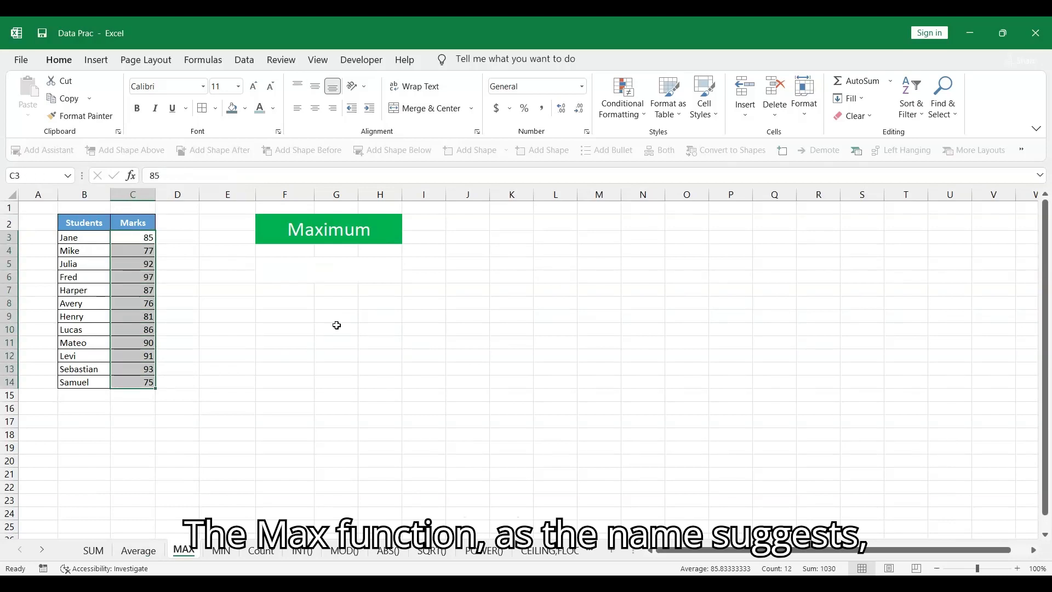
Enter =MAX(C3:C14) in merged cell F5 below the Maximum heading, and clear that cell again.
{"action": "left_click", "coordinate": [325, 264]}
{"action": "type", "text": "=MAX"}
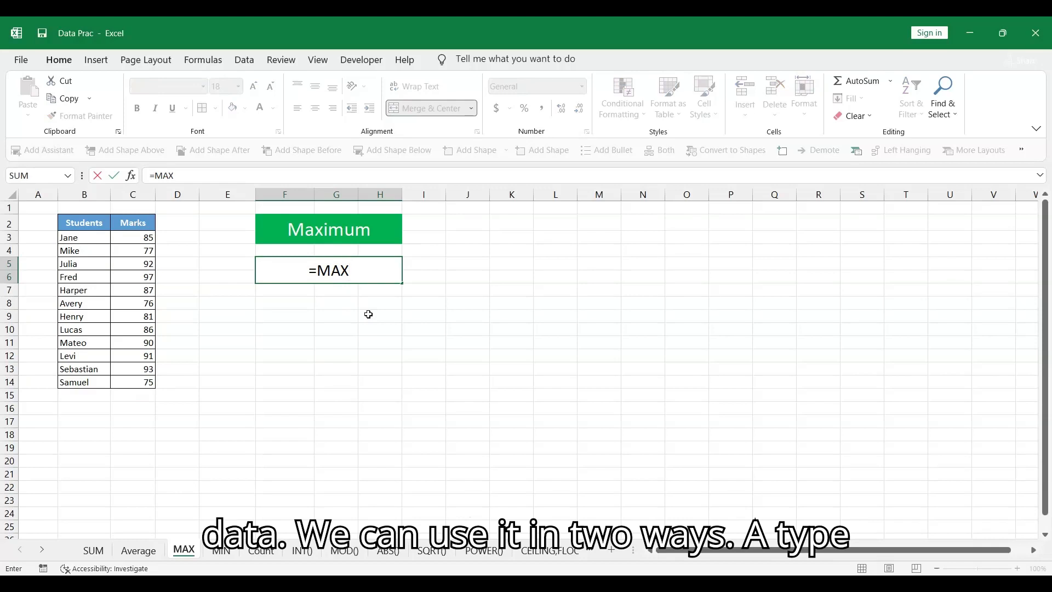
{"action": "type", "text": "("}
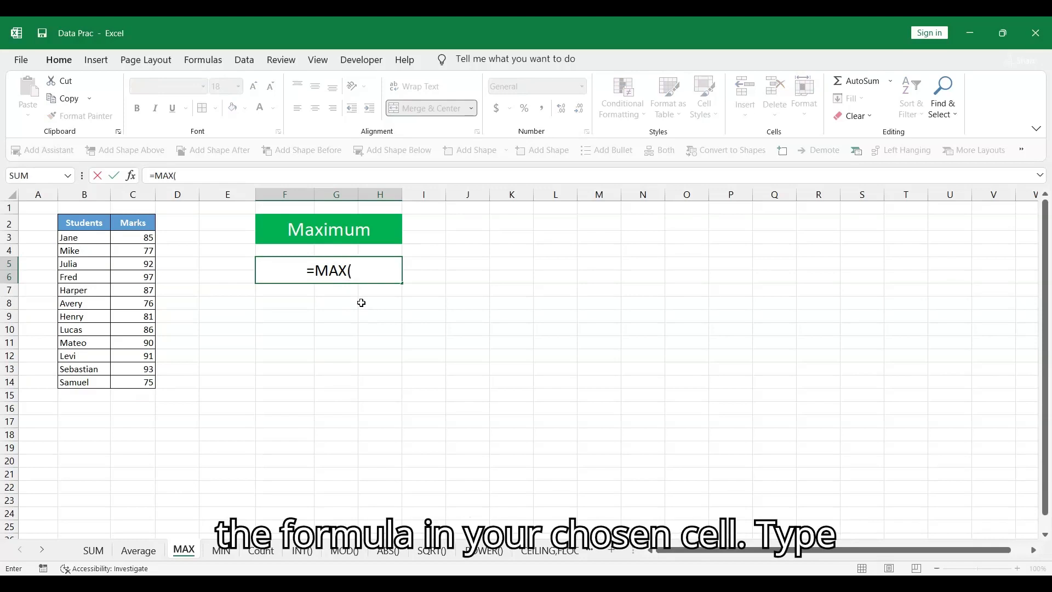
{"action": "left_click_drag", "start_coordinate": [137, 237], "coordinate": [125, 380]}
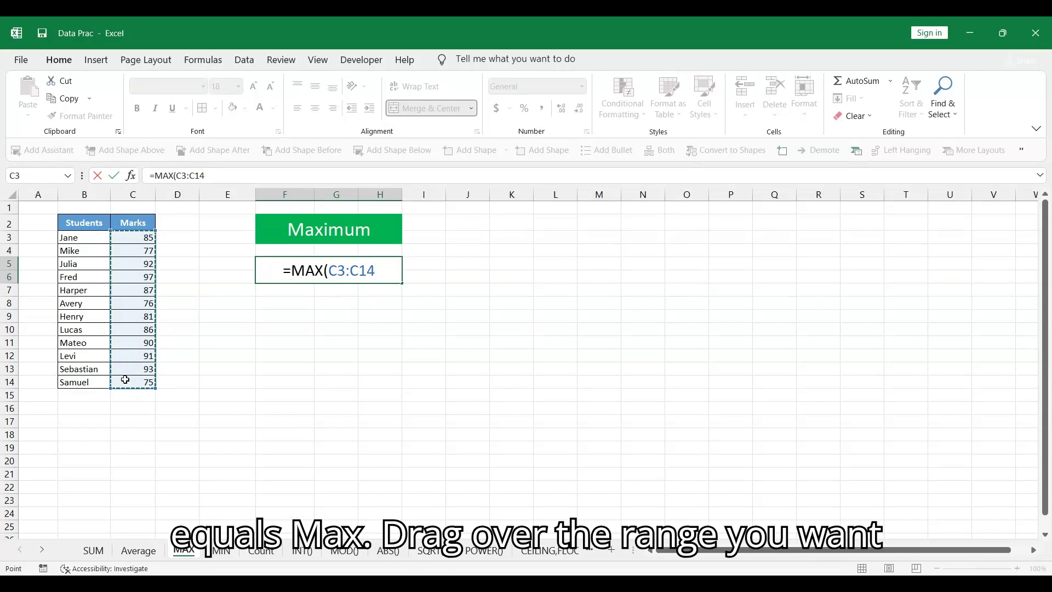
{"action": "type", "text": ")"}
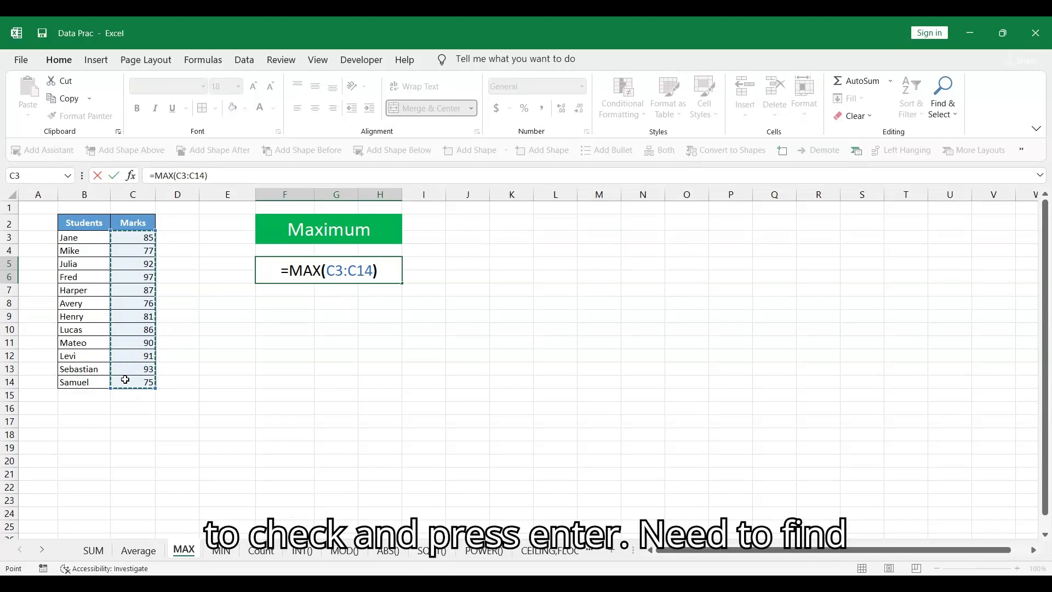
{"action": "key", "text": "Return"}
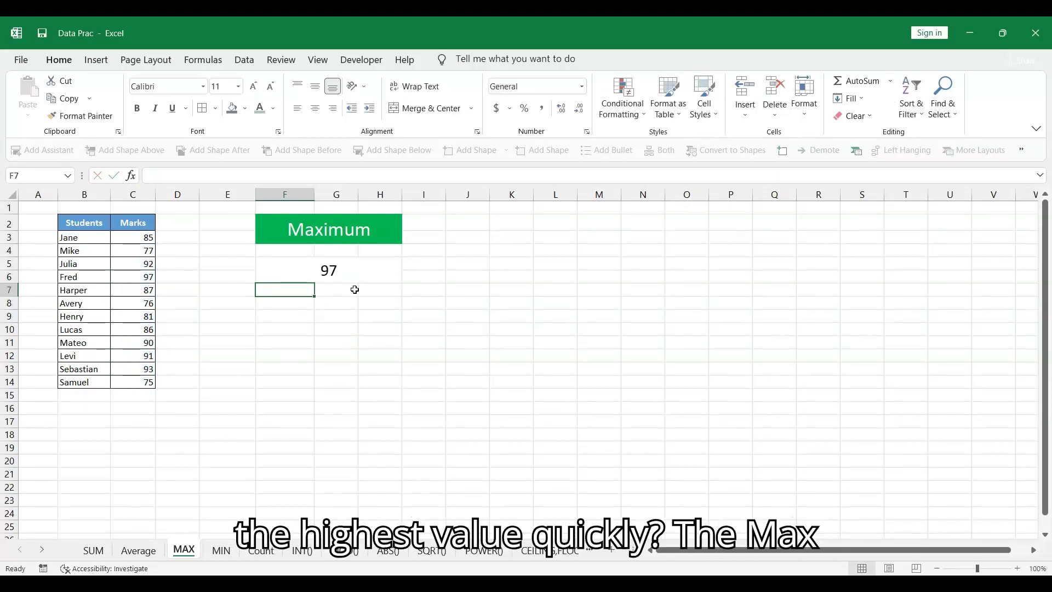
{"action": "left_click", "coordinate": [340, 268]}
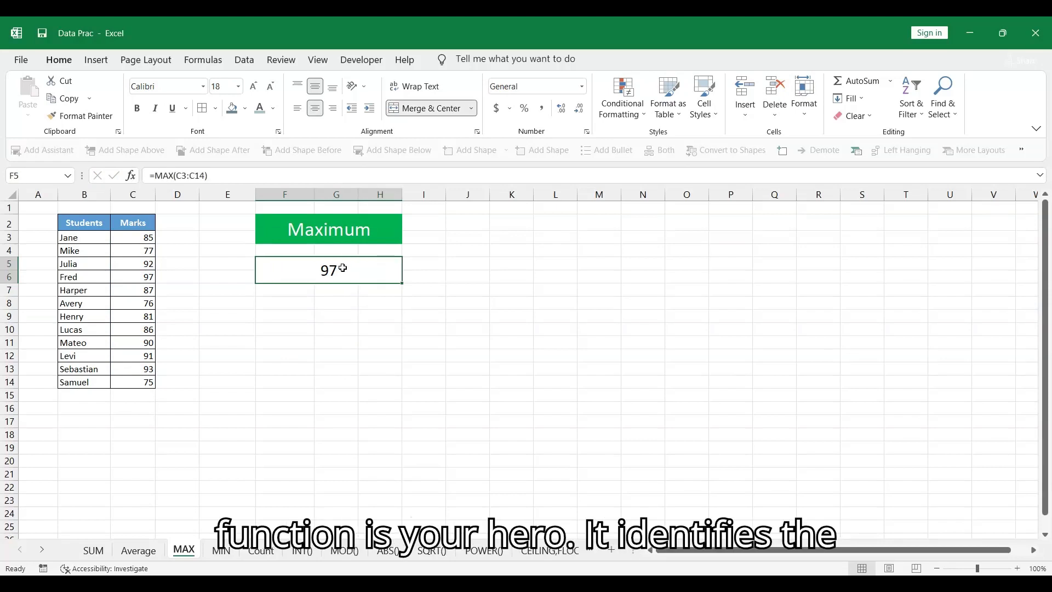
{"action": "key", "text": "Delete"}
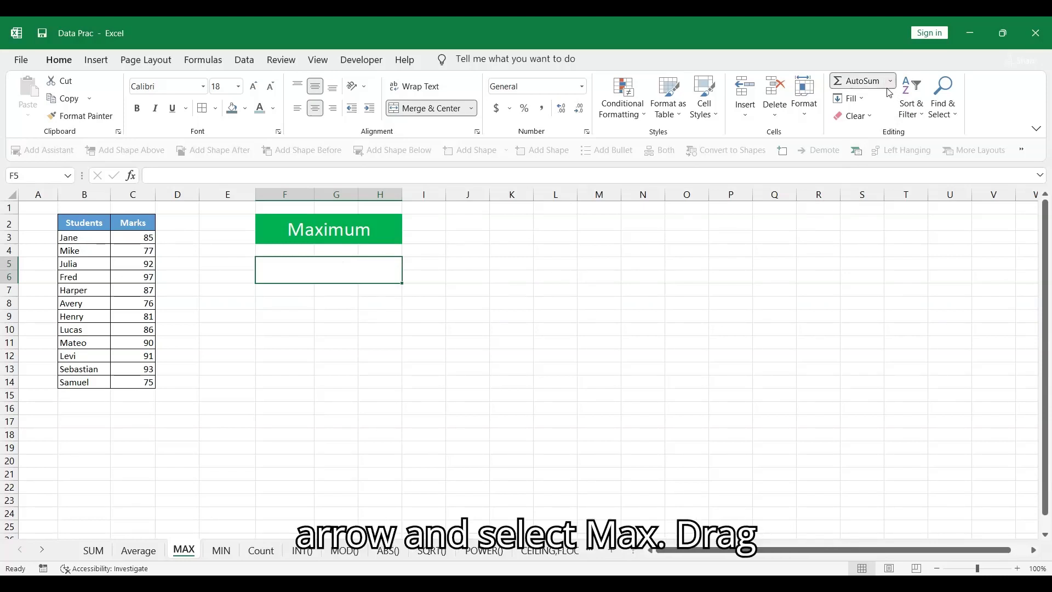
Find the highest mark in C3:C14 in merged cell F5 with the Max option of AutoSum.
{"action": "left_click", "coordinate": [862, 157]}
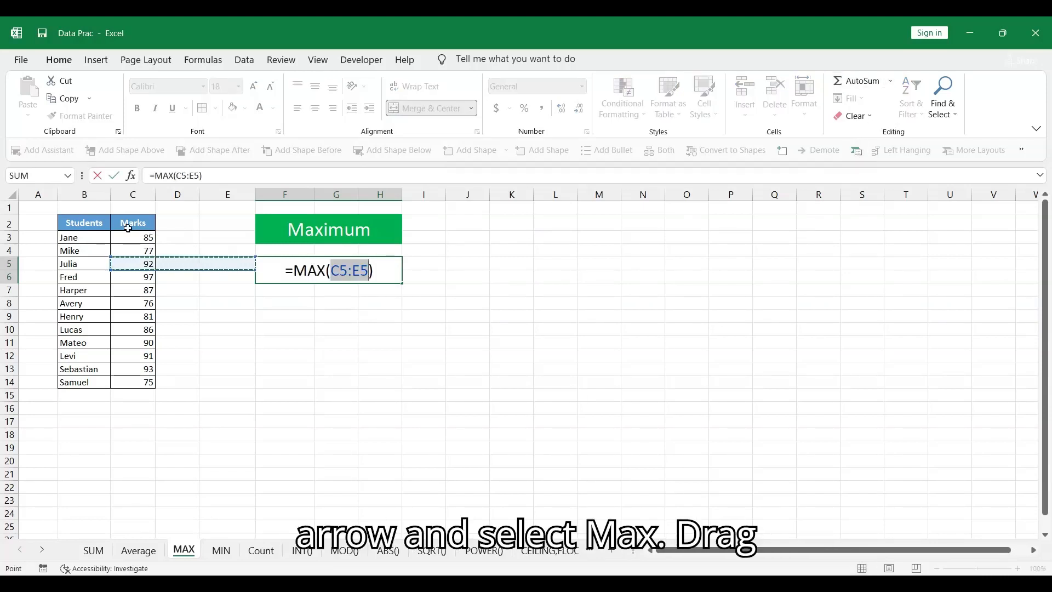
{"action": "left_click_drag", "start_coordinate": [125, 236], "coordinate": [119, 376]}
{"action": "key", "text": "Return"}
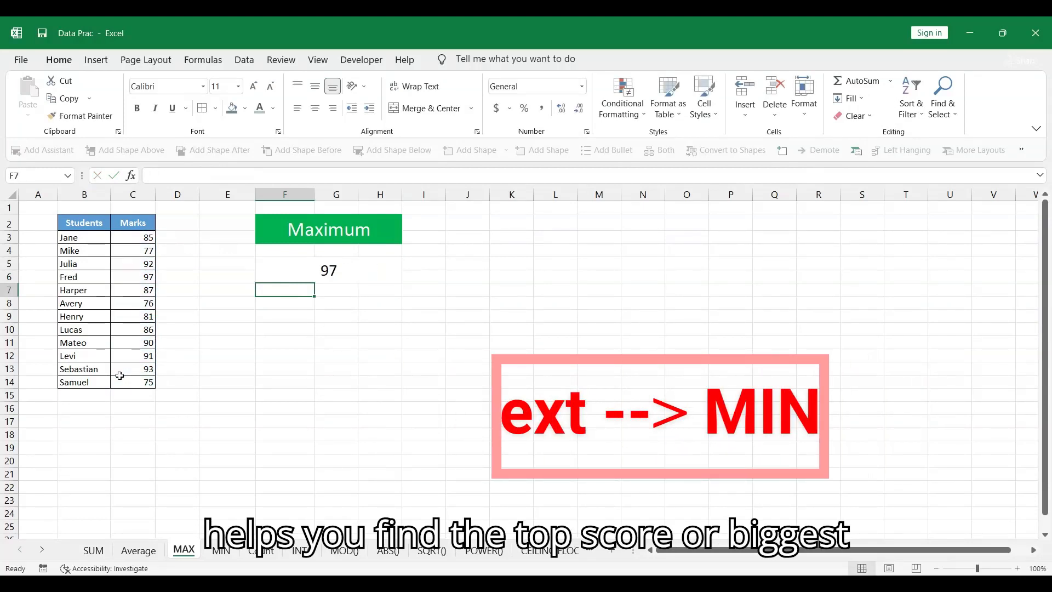
{"action": "left_click", "coordinate": [348, 277]}
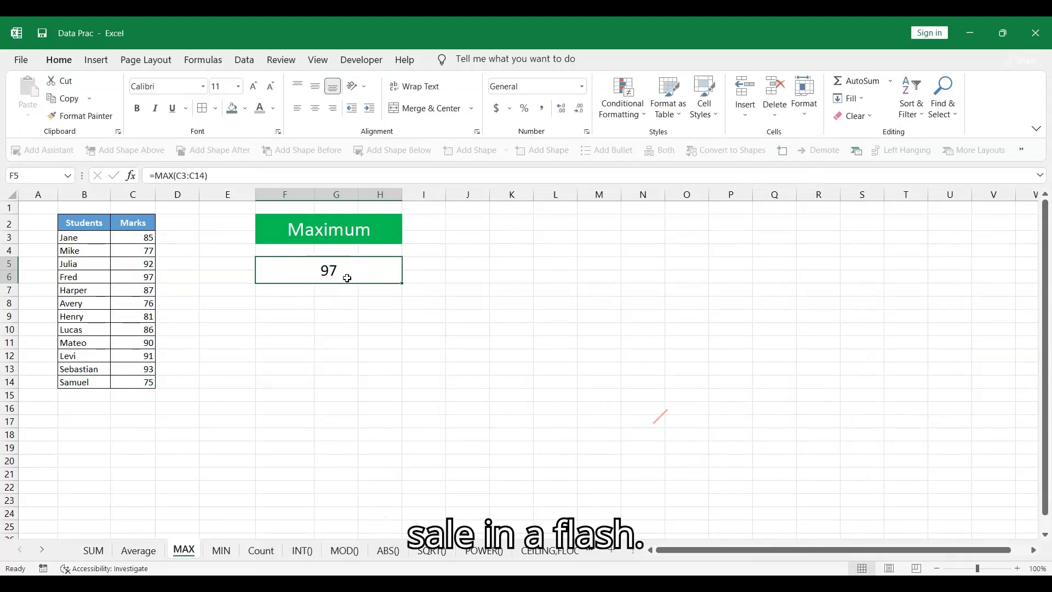
Open the MIN sheet and select the student marks in C3:C14.
{"action": "left_click", "coordinate": [222, 551]}
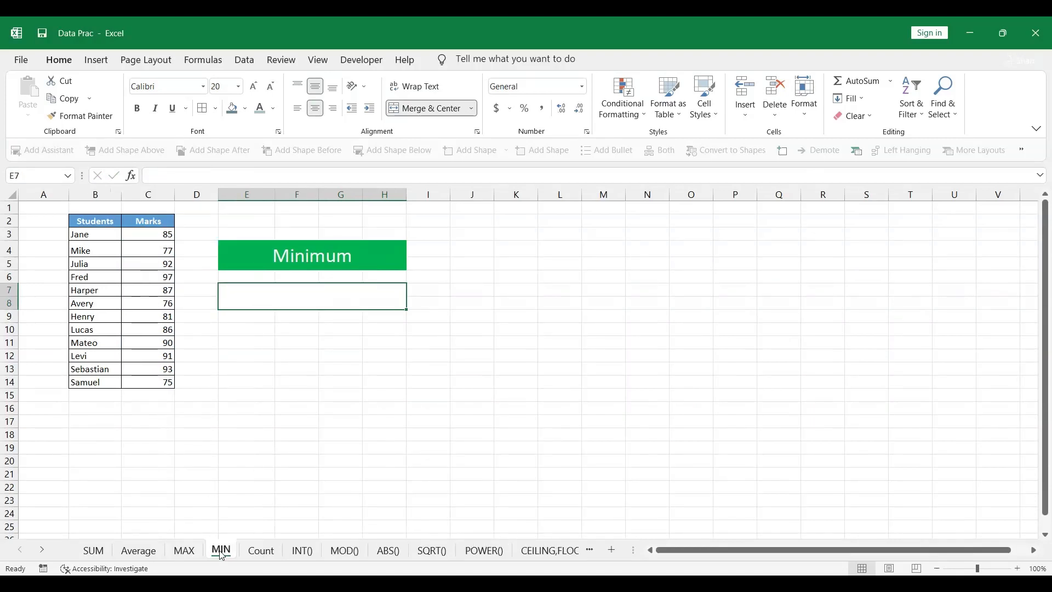
{"action": "left_click", "coordinate": [108, 218]}
{"action": "left_click", "coordinate": [155, 222]}
{"action": "left_click_drag", "start_coordinate": [157, 230], "coordinate": [148, 380]}
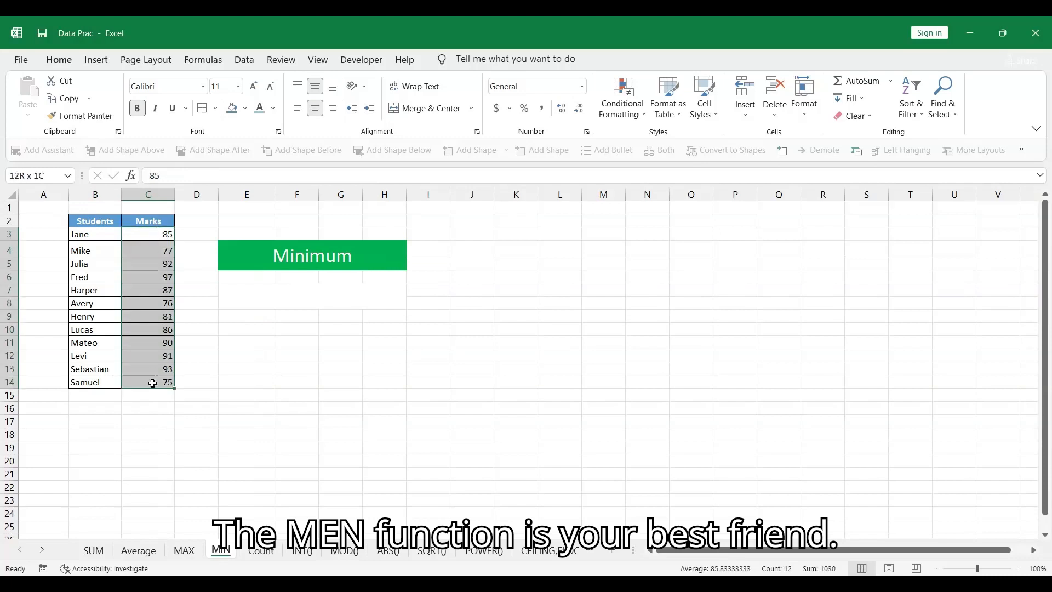
Enter =MIN(C3:C14) in merged cell E7 below the Minimum heading, and clear that cell again.
{"action": "left_click", "coordinate": [275, 295]}
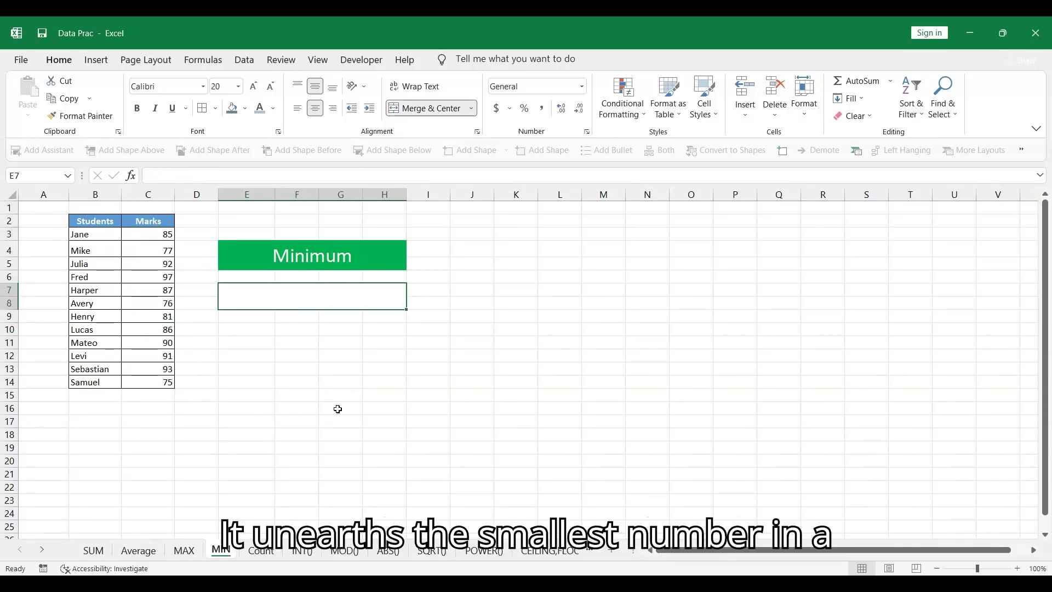
{"action": "type", "text": "="}
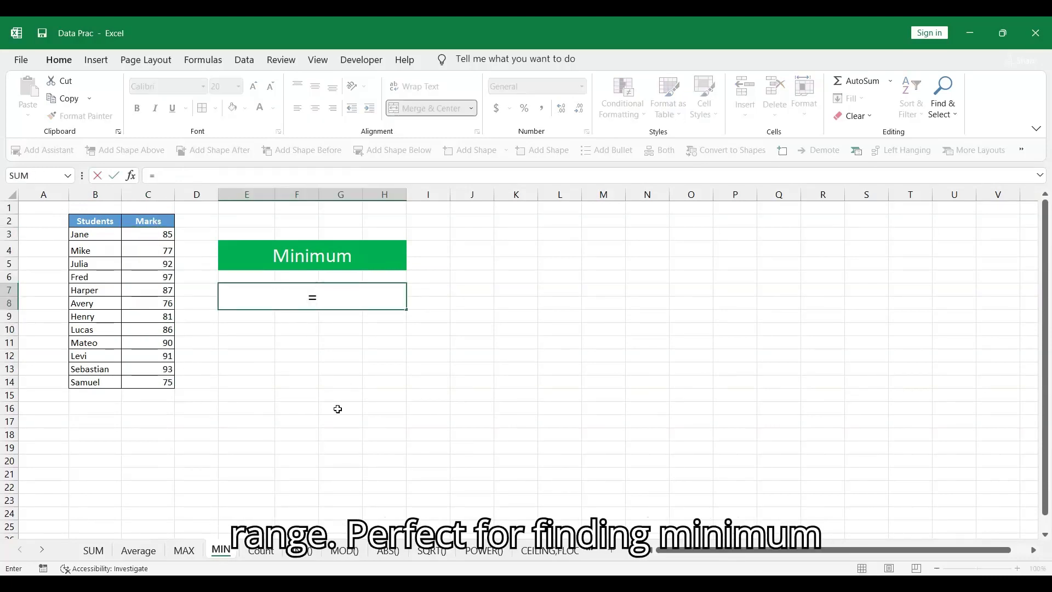
{"action": "type", "text": "MIN("}
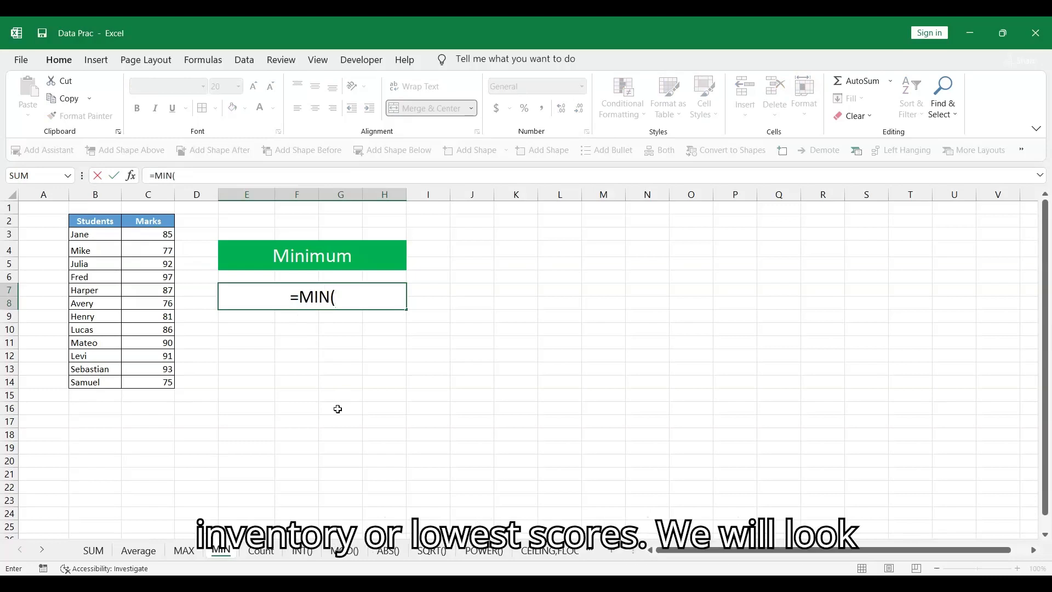
{"action": "type", "text": "C"}
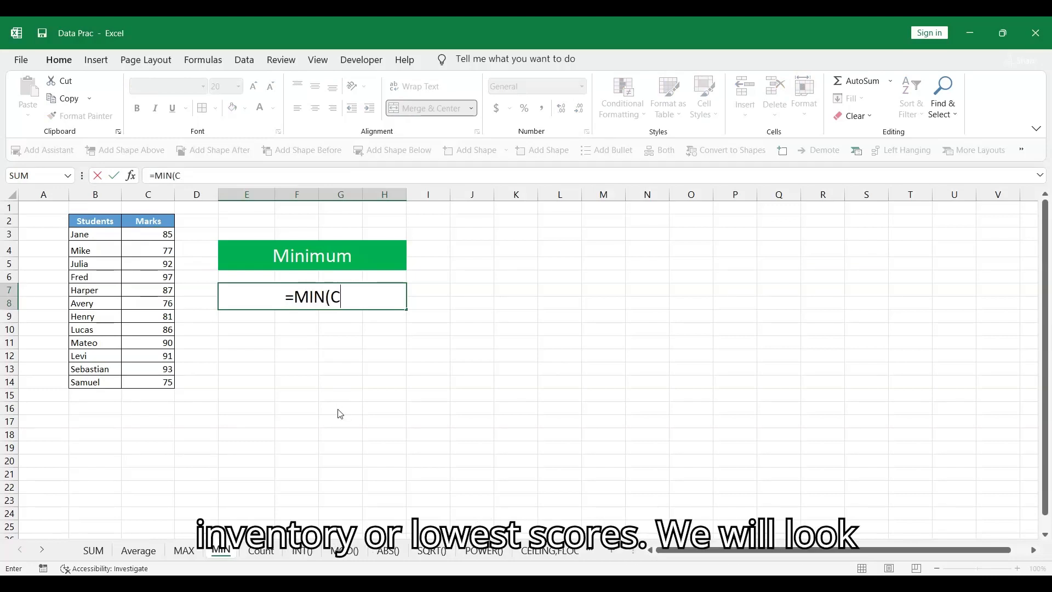
{"action": "type", "text": "3:"}
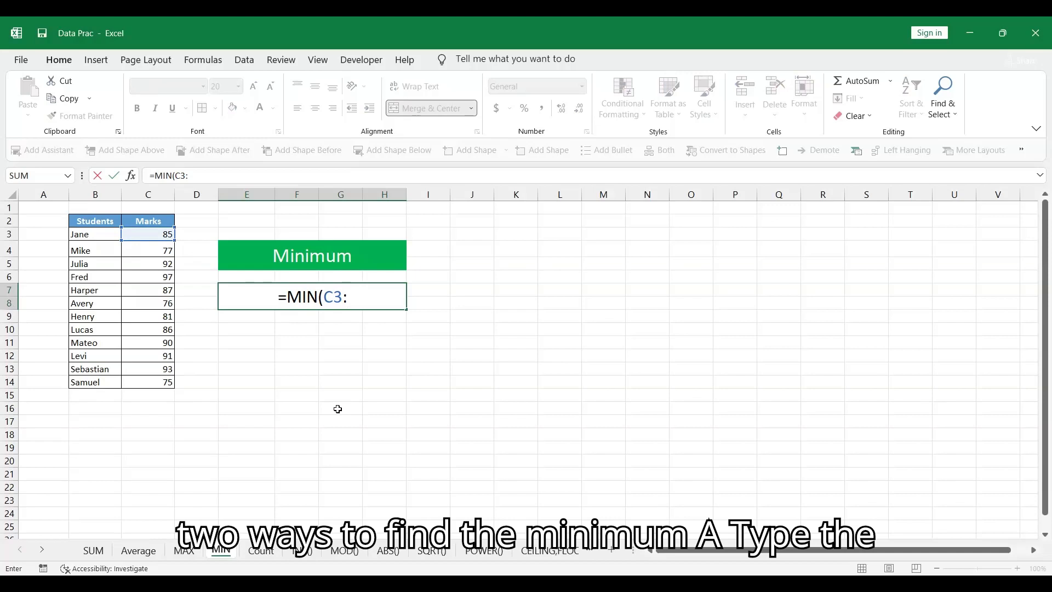
{"action": "type", "text": "C14"}
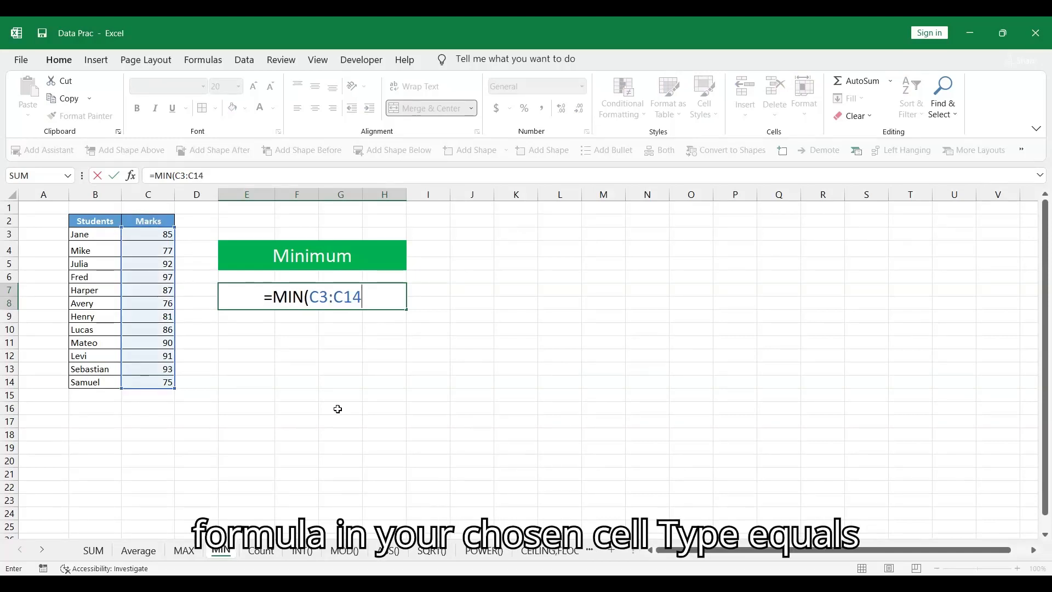
{"action": "type", "text": ")"}
{"action": "key", "text": "Return"}
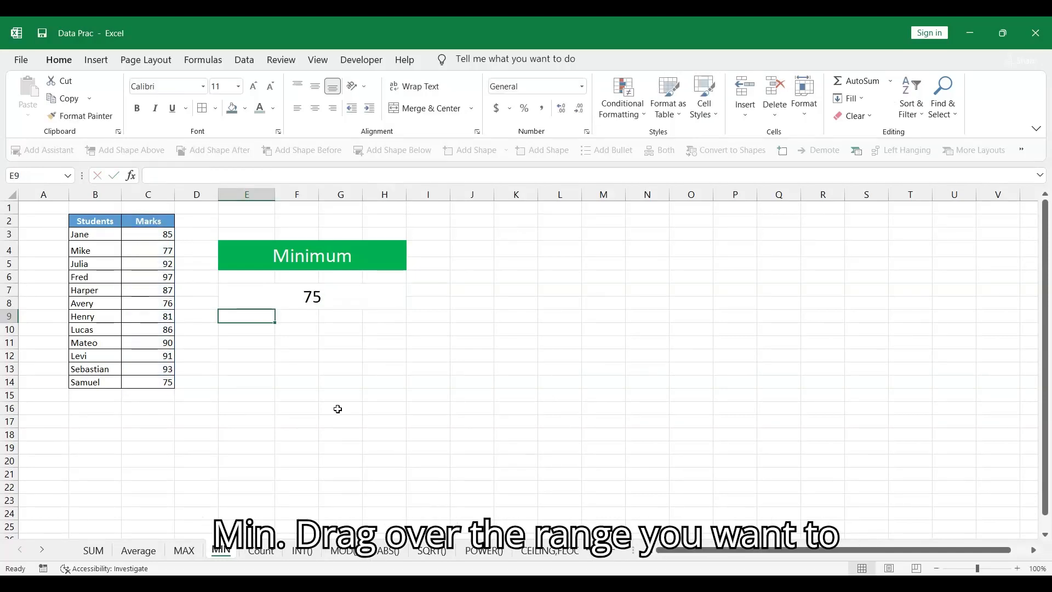
{"action": "left_click", "coordinate": [353, 299]}
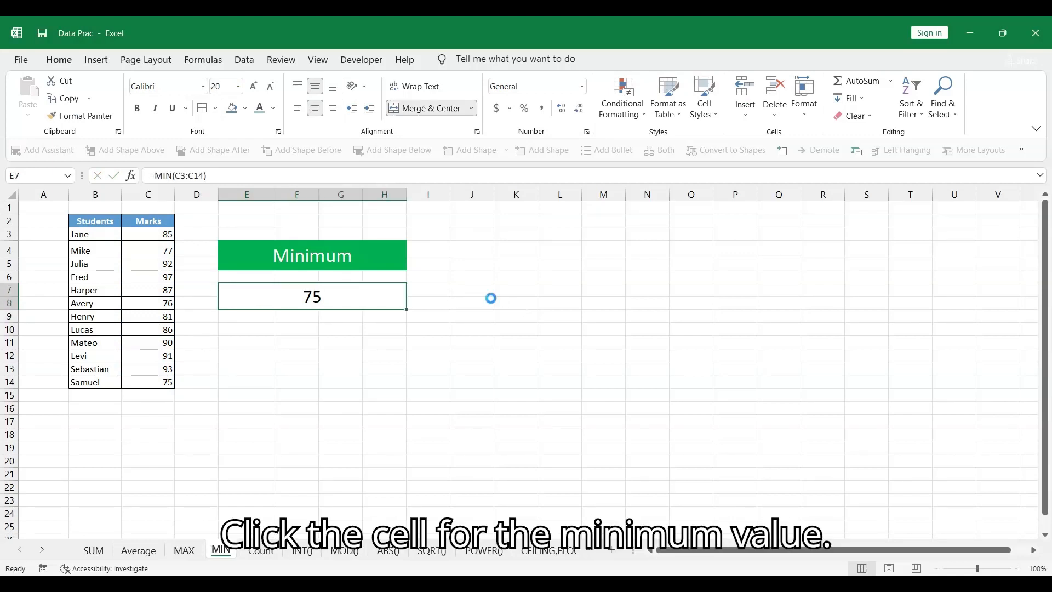
{"action": "key", "text": "Delete"}
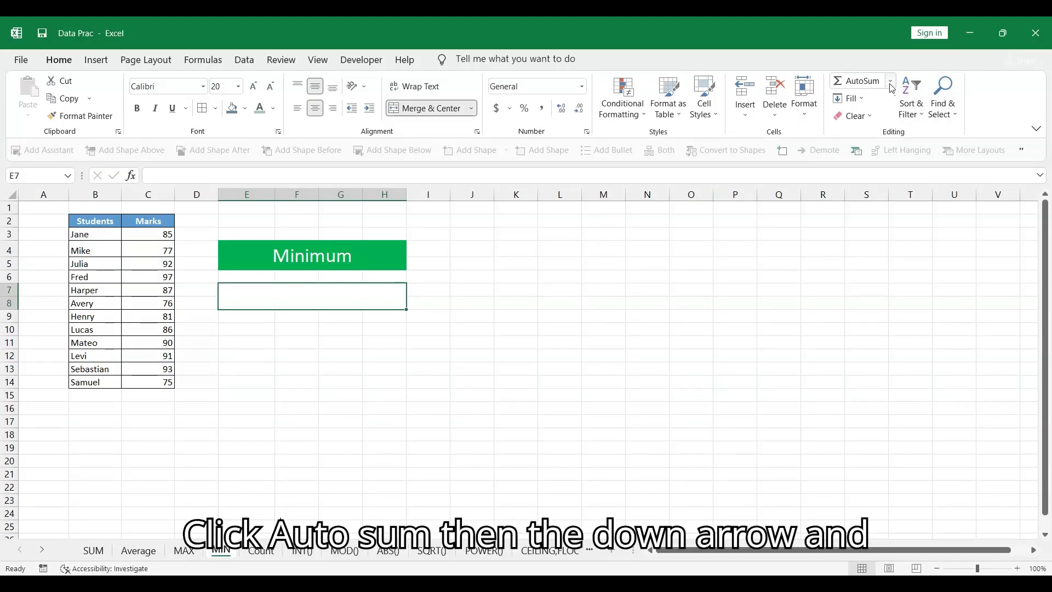
Find the lowest mark in C3:C14 in merged cell E7 with the Min option of AutoSum.
{"action": "left_click", "coordinate": [864, 166]}
{"action": "left_click_drag", "start_coordinate": [146, 234], "coordinate": [139, 381]}
{"action": "key", "text": "Return"}
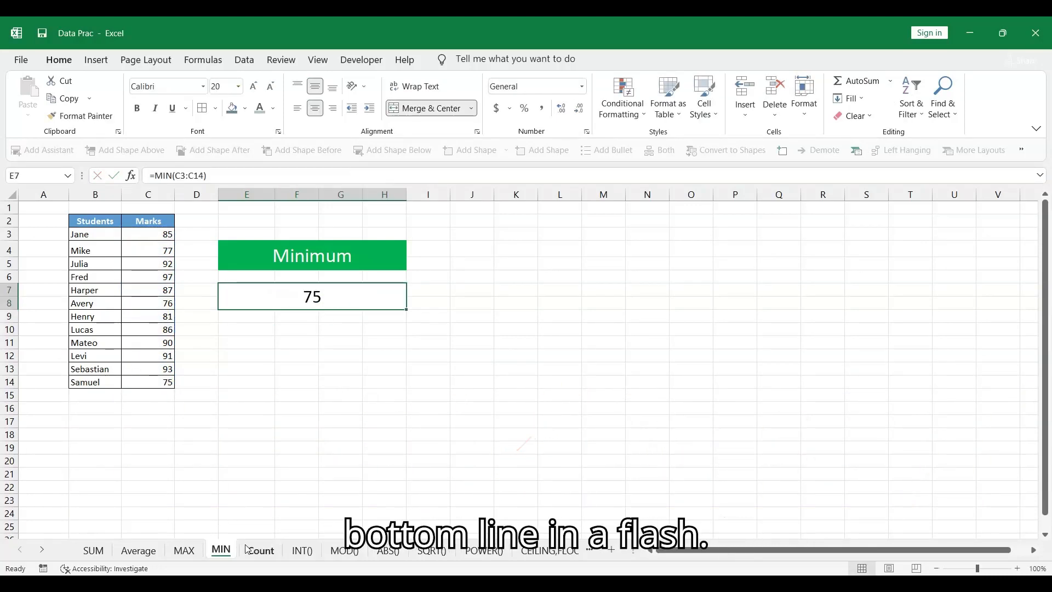
Open the Count sheet and select the Marks column entries in C3:C14.
{"action": "left_click", "coordinate": [262, 551]}
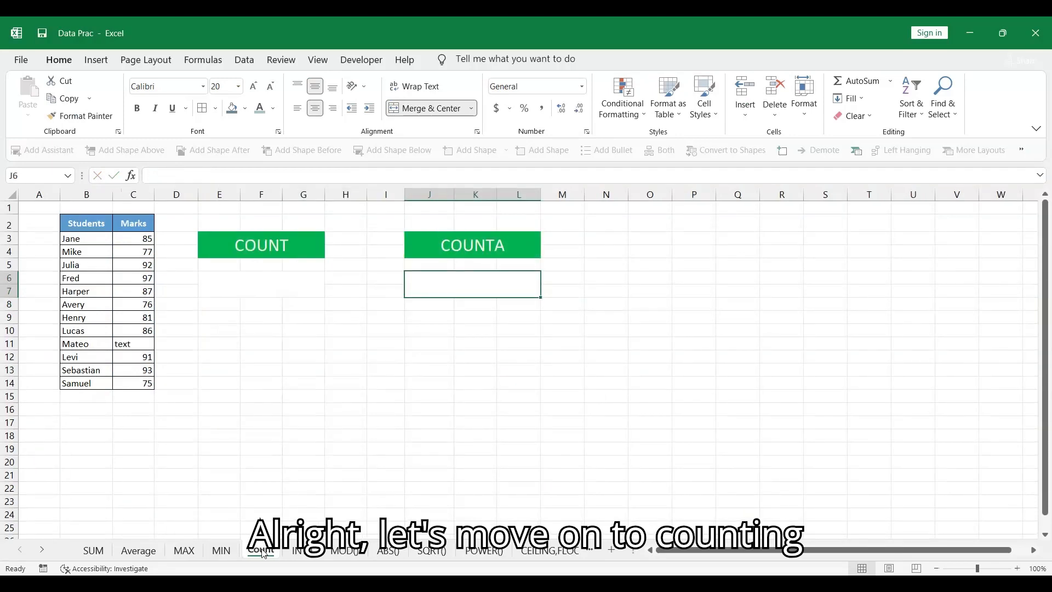
{"action": "left_click", "coordinate": [486, 249]}
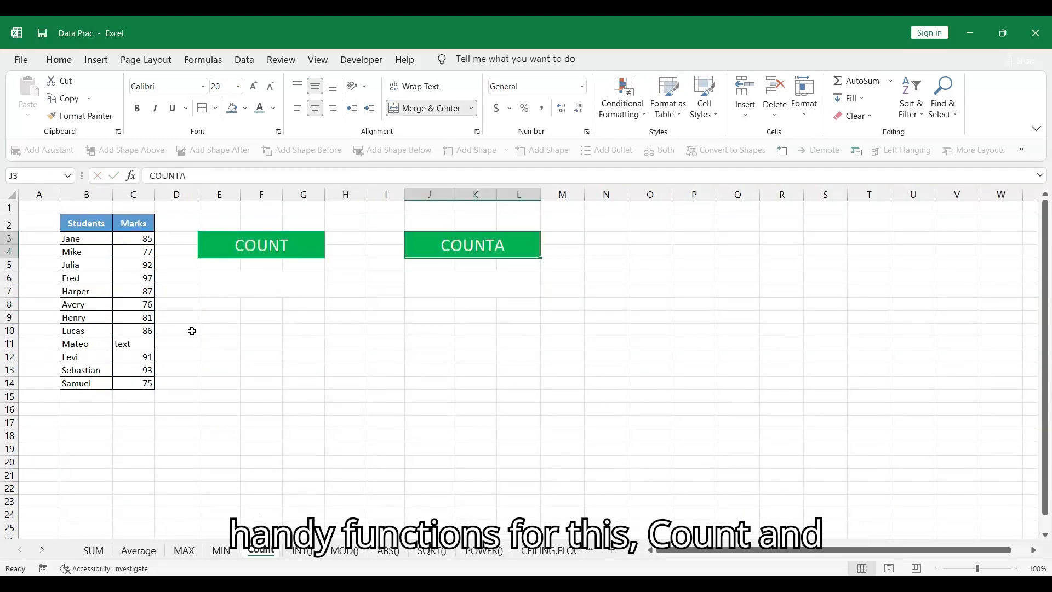
{"action": "left_click_drag", "start_coordinate": [120, 237], "coordinate": [141, 383]}
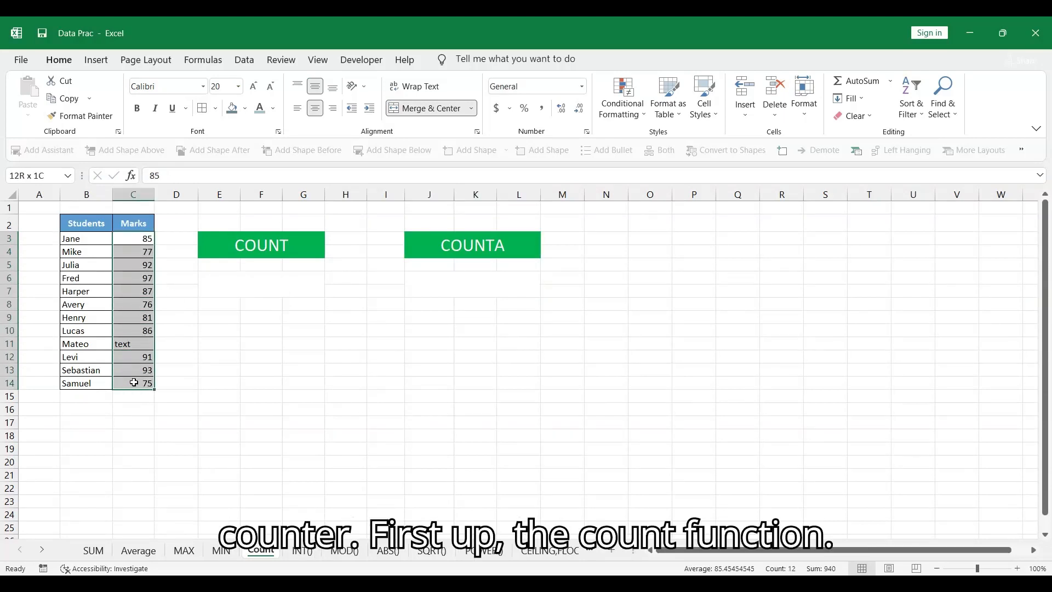
Count the numeric entries with =COUNT(C3:C14) in merged cell E6 below the COUNT heading.
{"action": "left_click", "coordinate": [258, 278]}
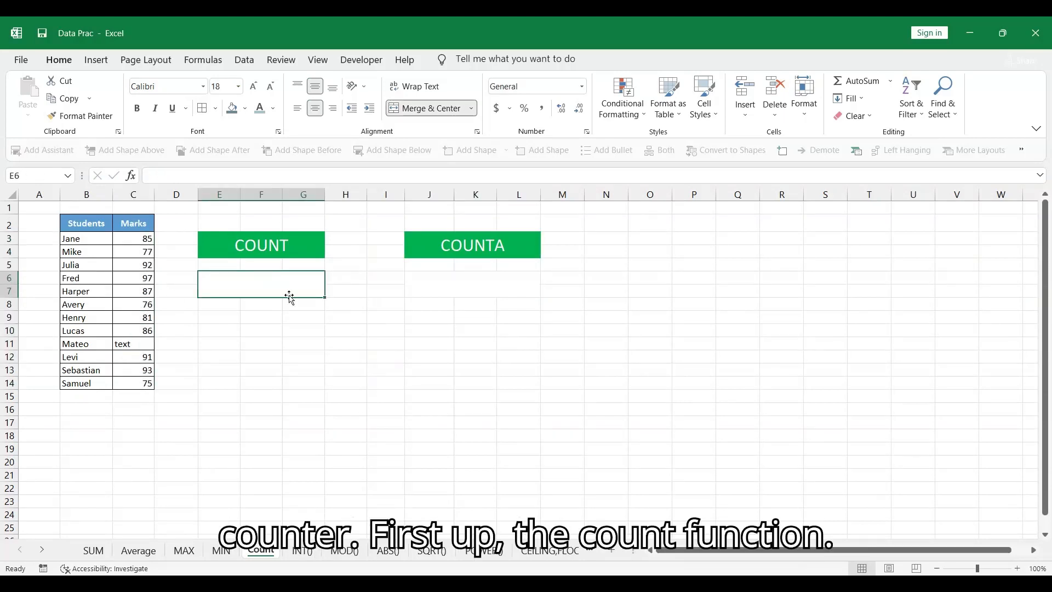
{"action": "type", "text": "=CO"}
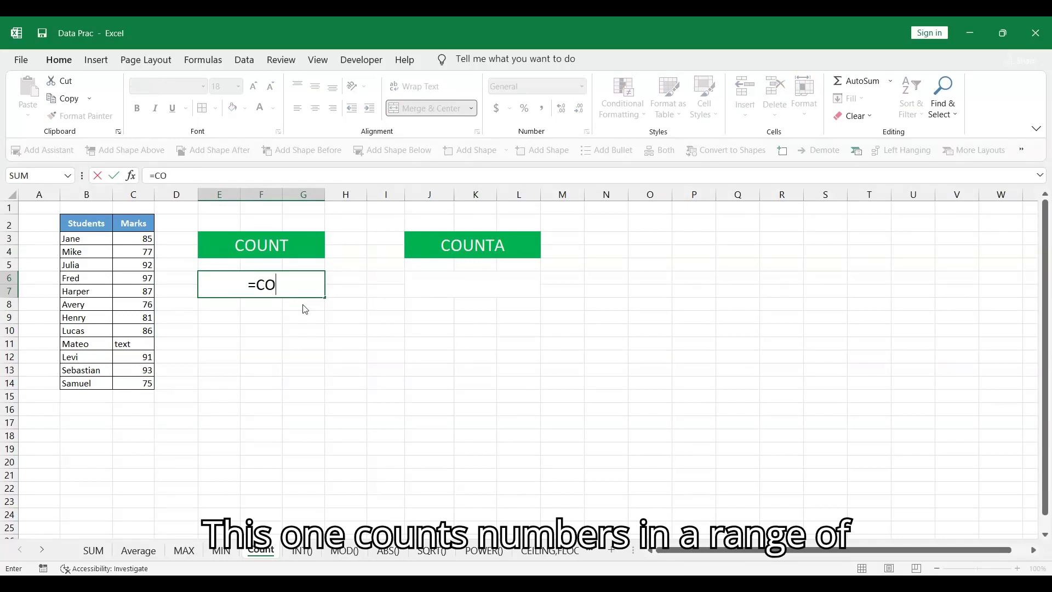
{"action": "type", "text": "UNT("}
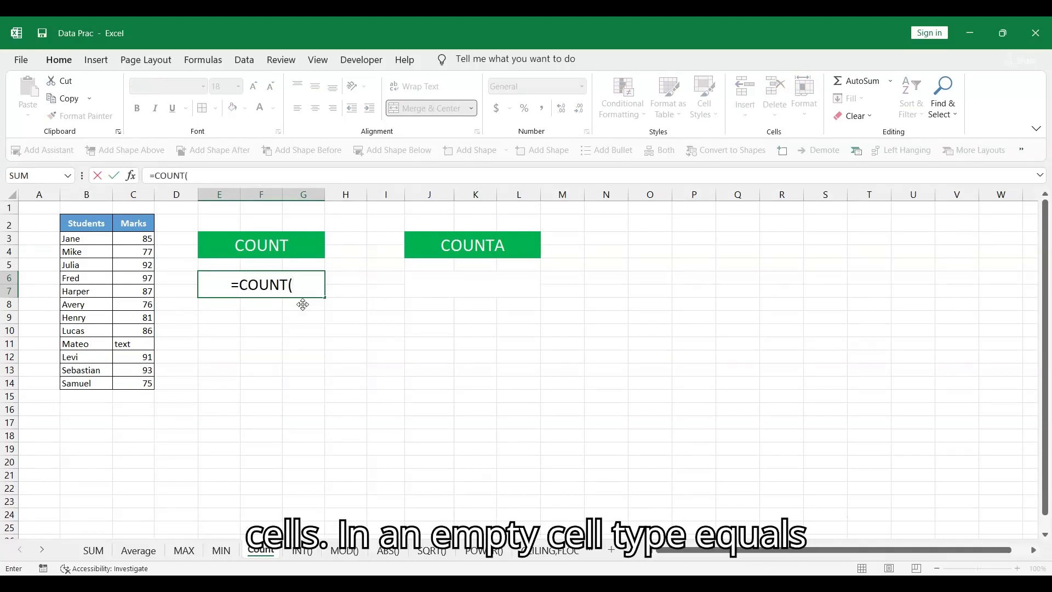
{"action": "left_click_drag", "start_coordinate": [149, 239], "coordinate": [139, 384]}
{"action": "type", "text": ")"}
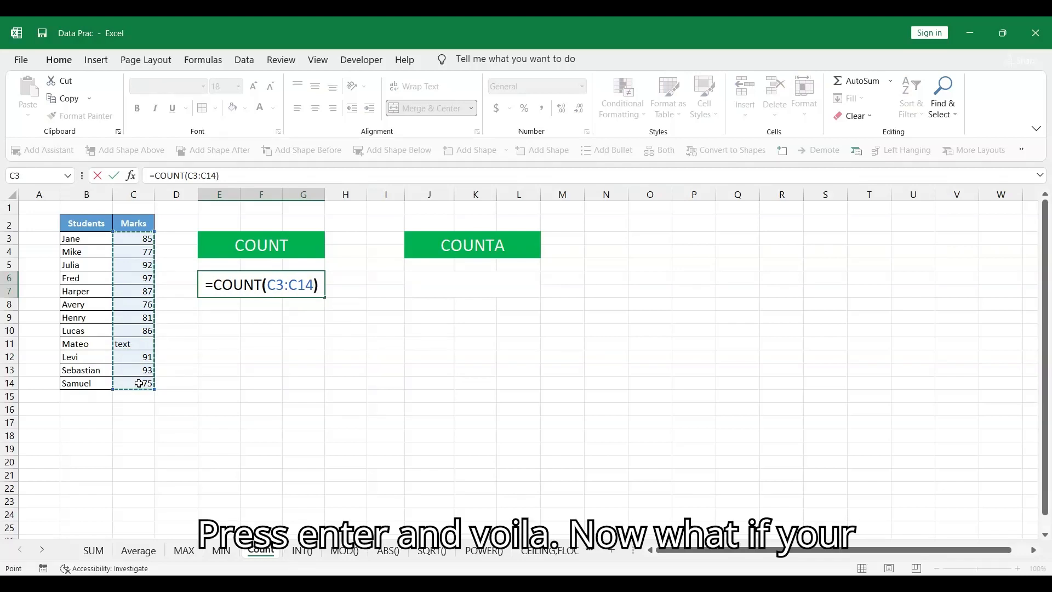
{"action": "key", "text": "Return"}
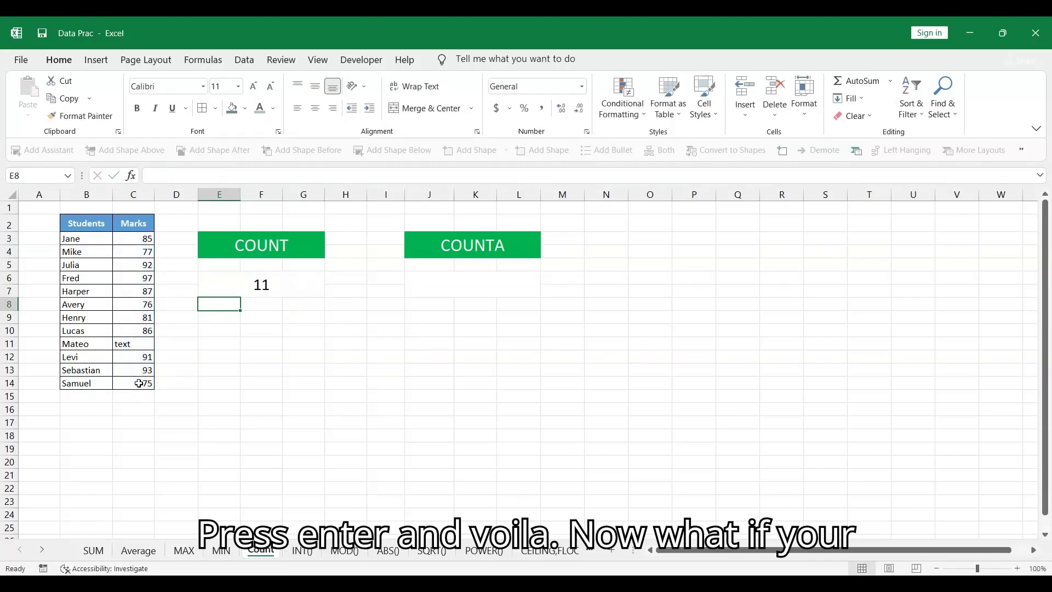
Count the non-blank entries with =COUNTA(C3:C14) in merged cell J6 below the COUNTA heading.
{"action": "left_click", "coordinate": [501, 286]}
{"action": "left_click", "coordinate": [506, 246]}
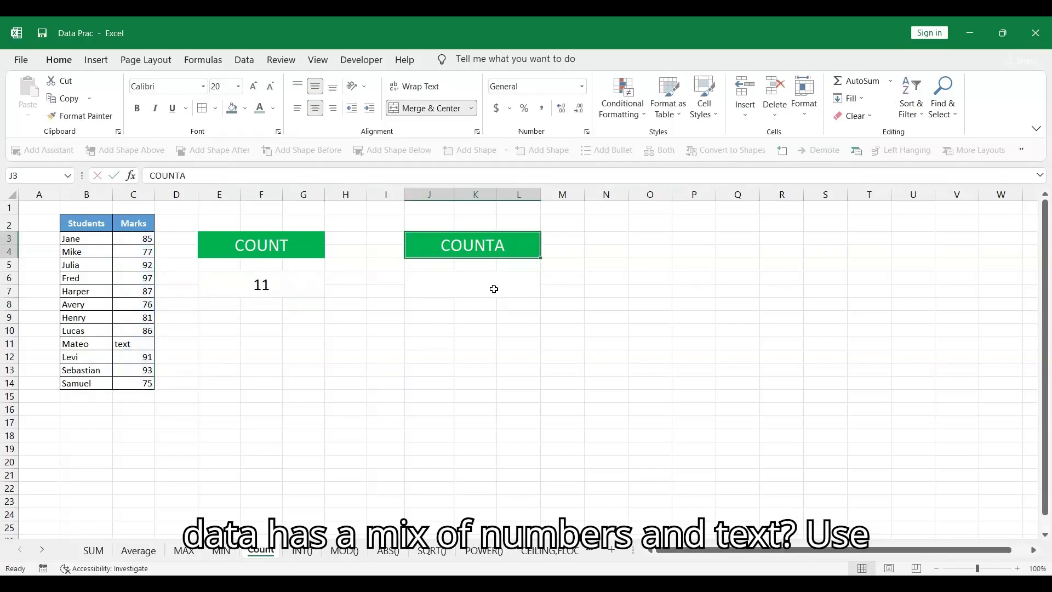
{"action": "left_click", "coordinate": [495, 289]}
{"action": "type", "text": "=C"}
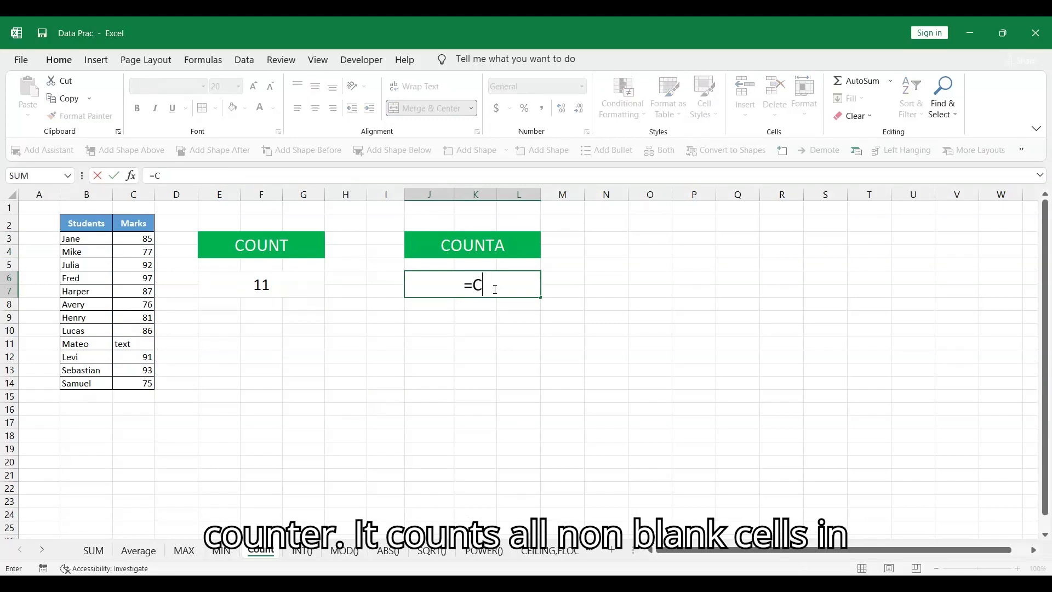
{"action": "type", "text": "OUNTA"}
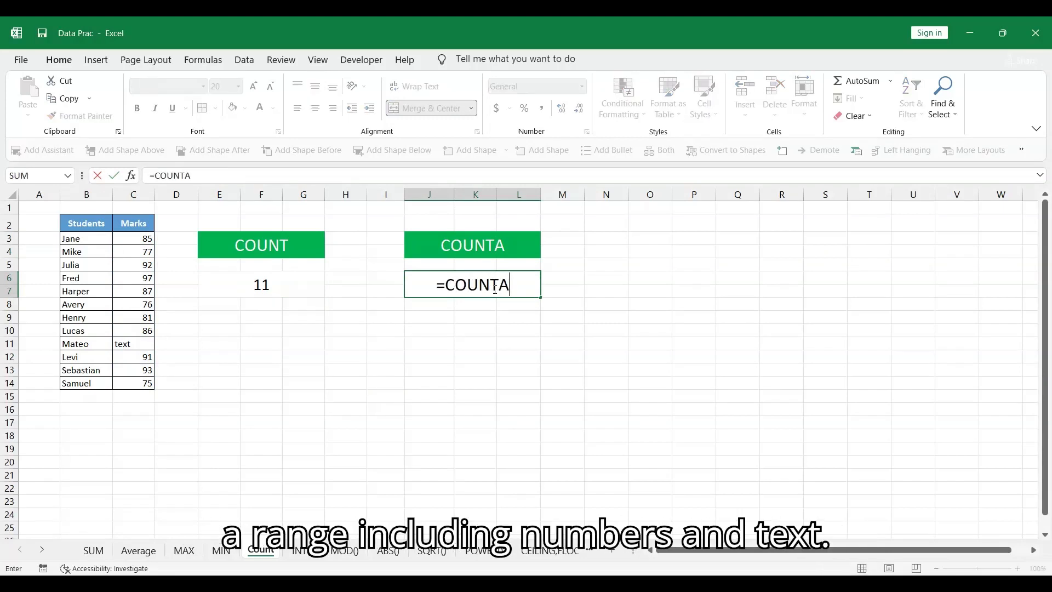
{"action": "type", "text": "("}
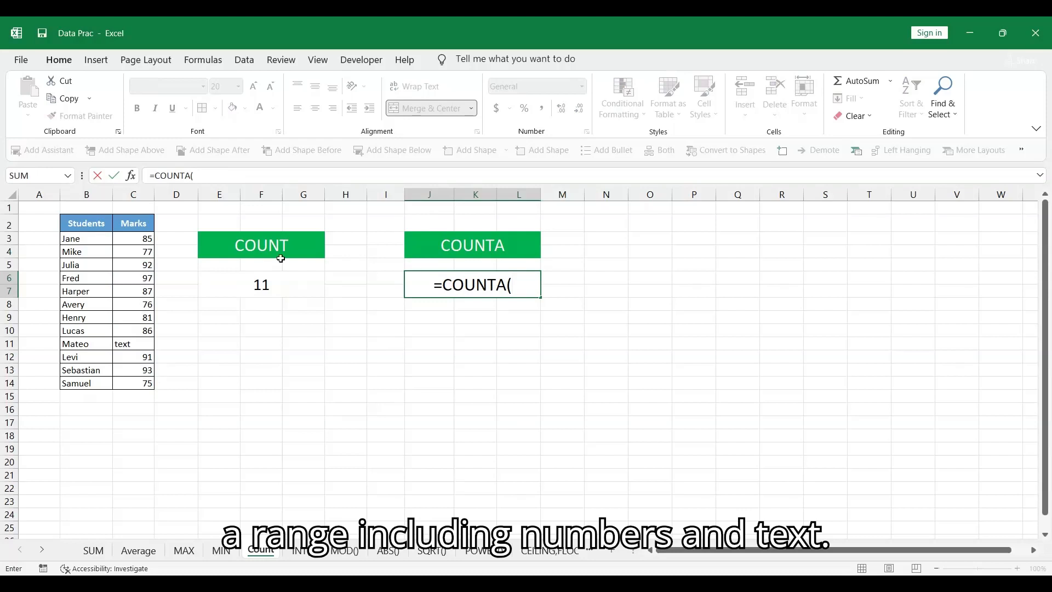
{"action": "left_click_drag", "start_coordinate": [147, 239], "coordinate": [139, 382]}
{"action": "key", "text": "Return"}
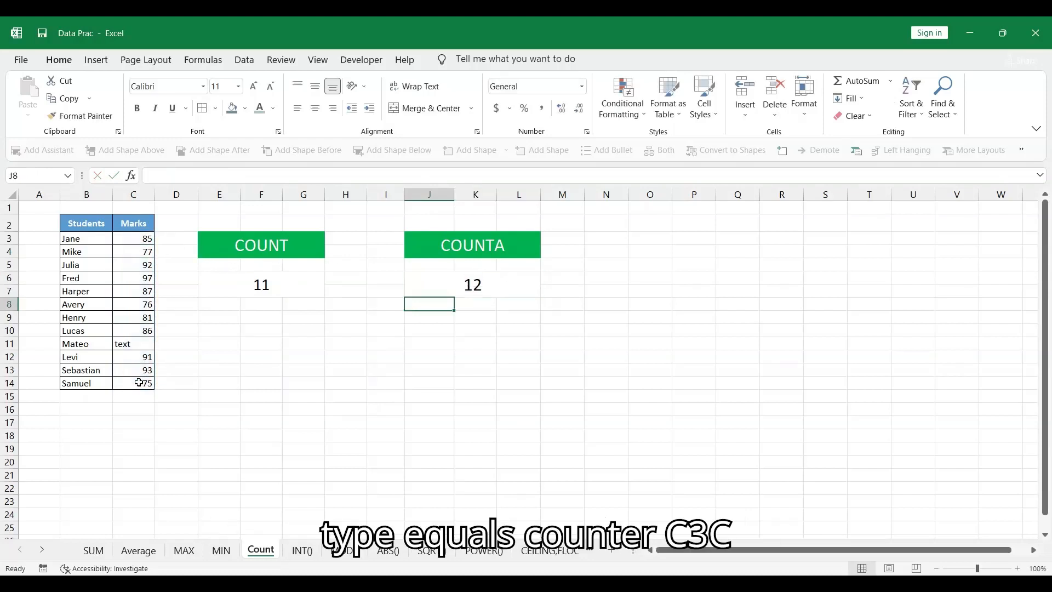
Inspect the COUNT and COUNTA result cells, and replace the mark in C8 with the word "text".
{"action": "left_click", "coordinate": [224, 287]}
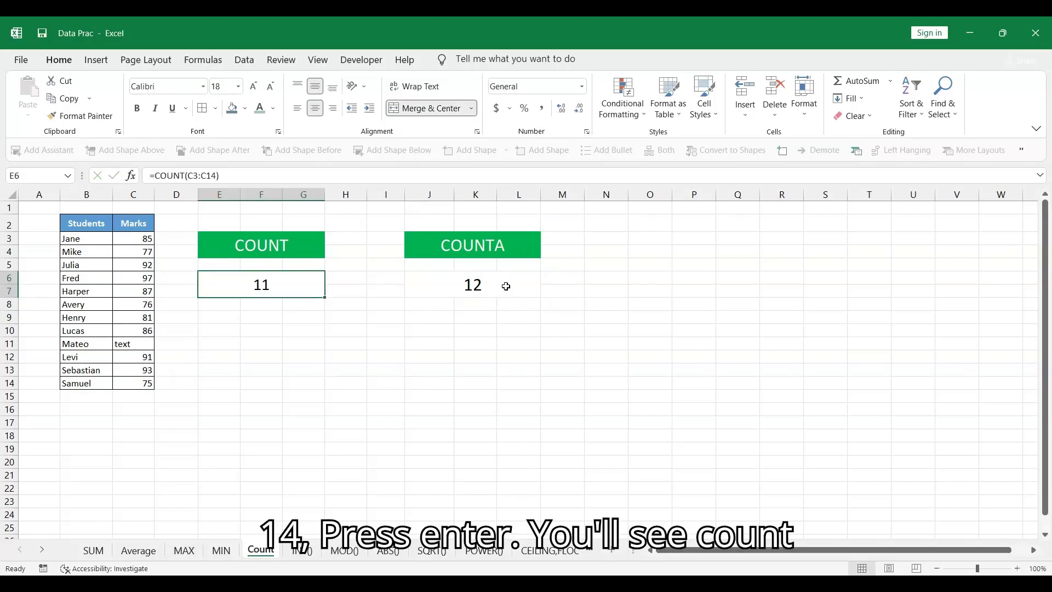
{"action": "left_click", "coordinate": [506, 286]}
{"action": "left_click", "coordinate": [119, 303]}
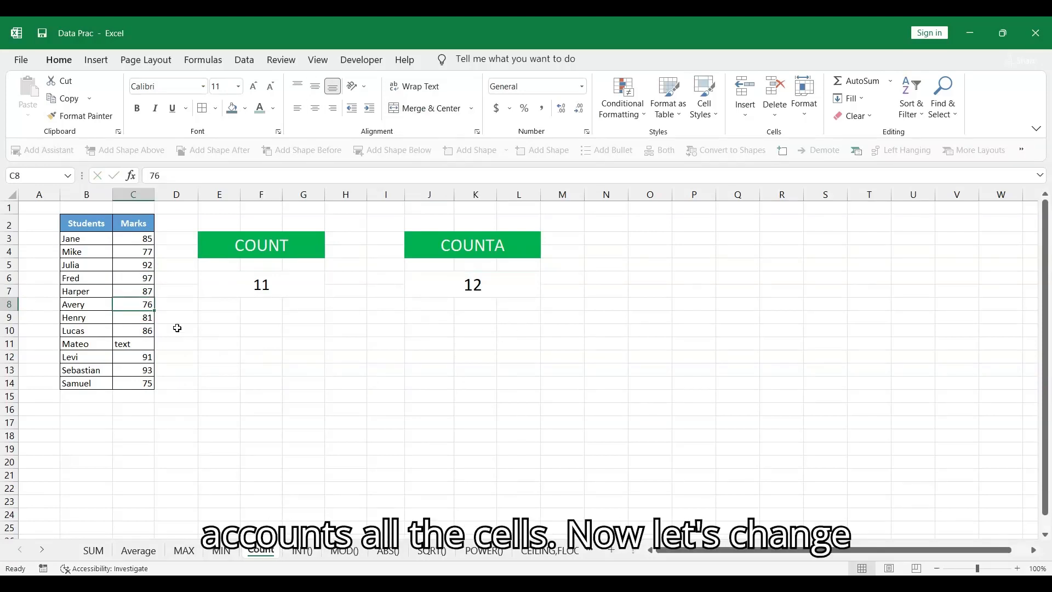
{"action": "type", "text": "text"}
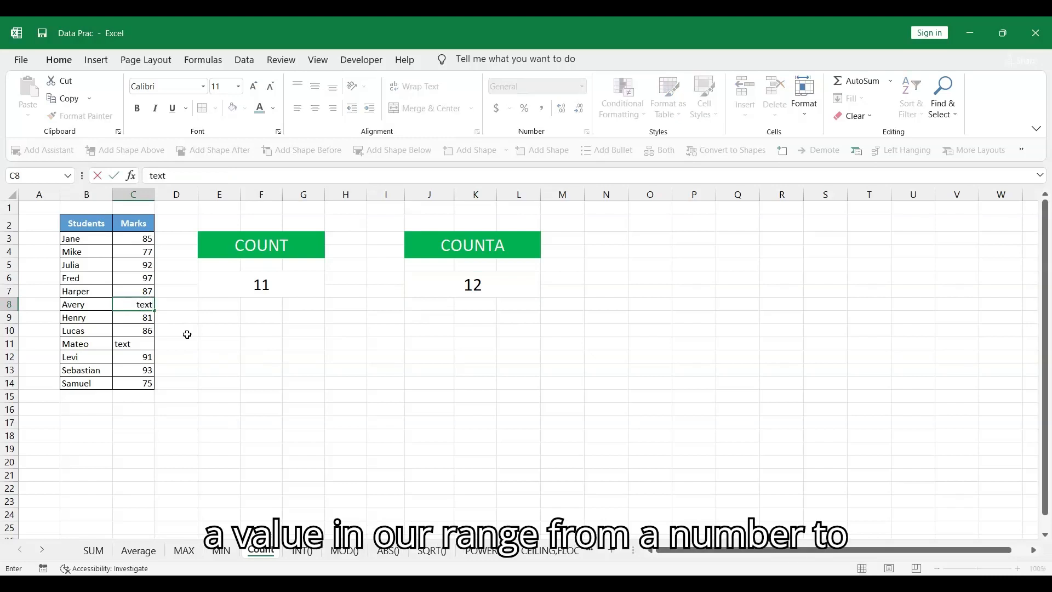
{"action": "key", "text": "Return"}
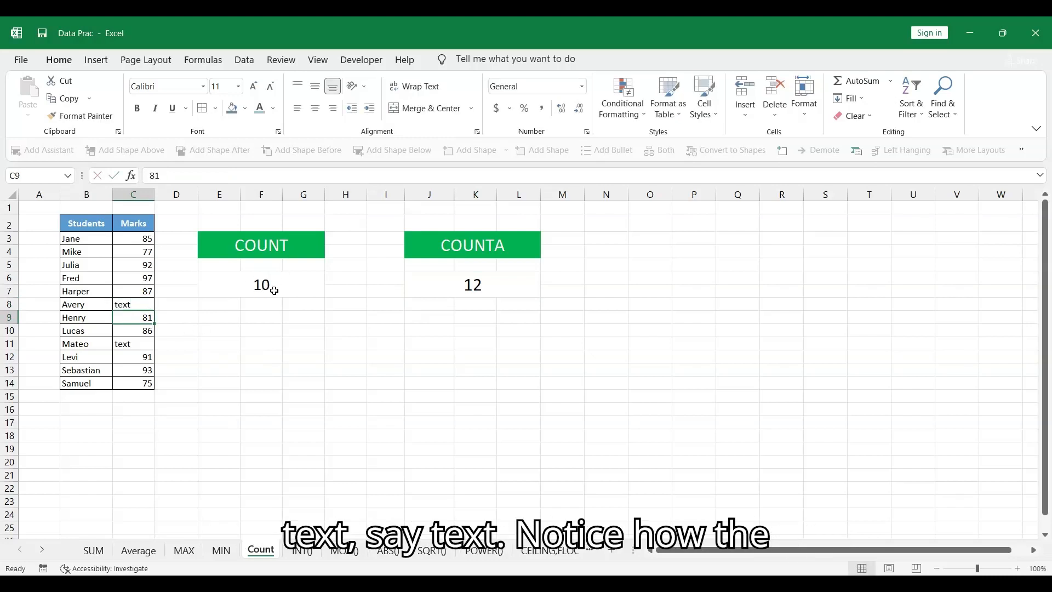
Compare the COUNT and COUNTA results, and undo the text entry in C8.
{"action": "left_click", "coordinate": [274, 291]}
{"action": "left_click", "coordinate": [453, 290]}
{"action": "left_click", "coordinate": [154, 301]}
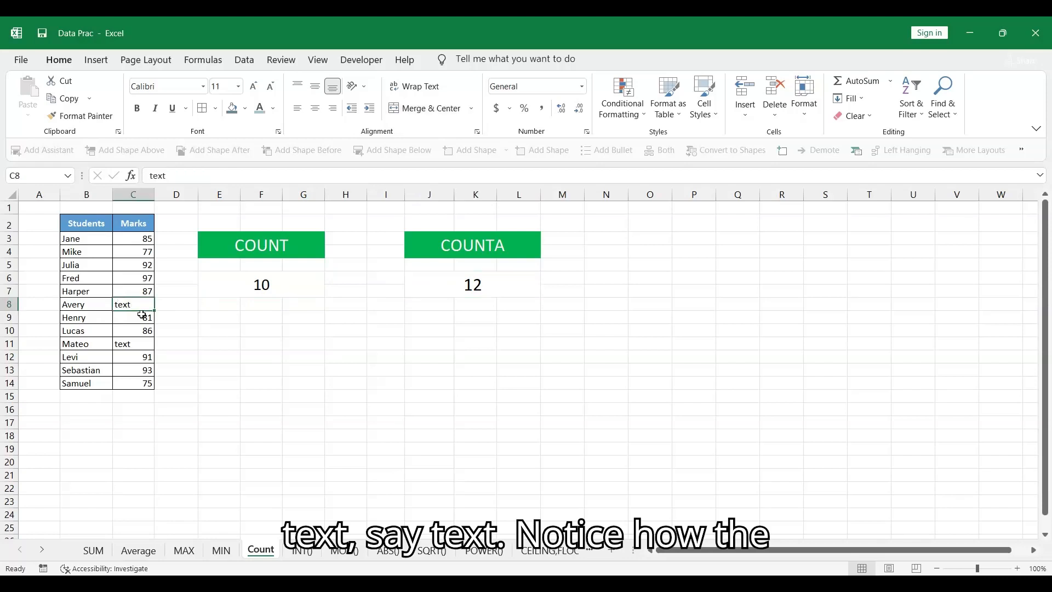
{"action": "key", "text": "ctrl+z"}
{"action": "left_click", "coordinate": [251, 343]}
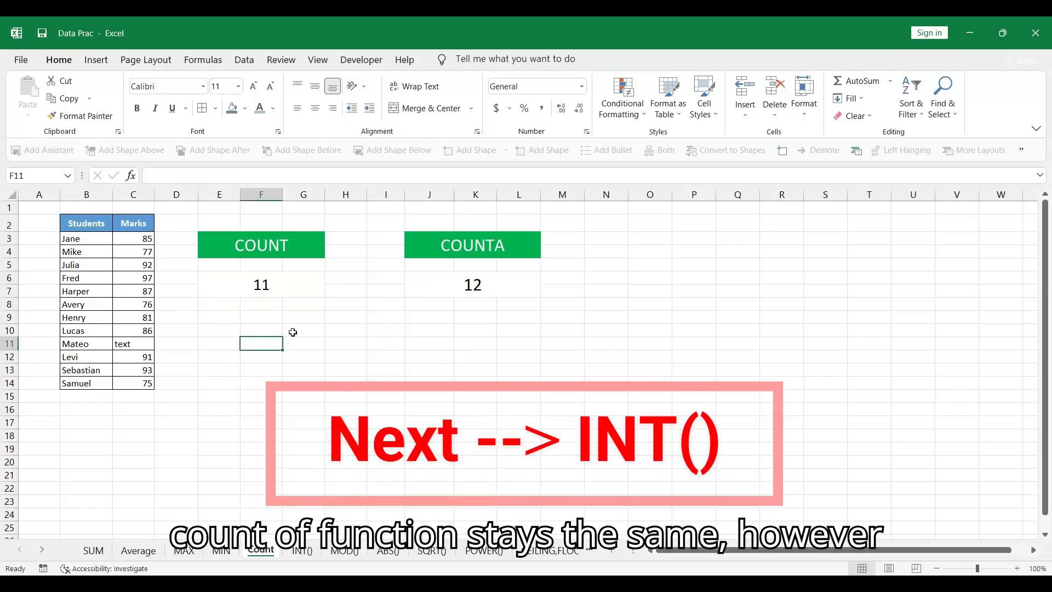
{"action": "left_click", "coordinate": [482, 288]}
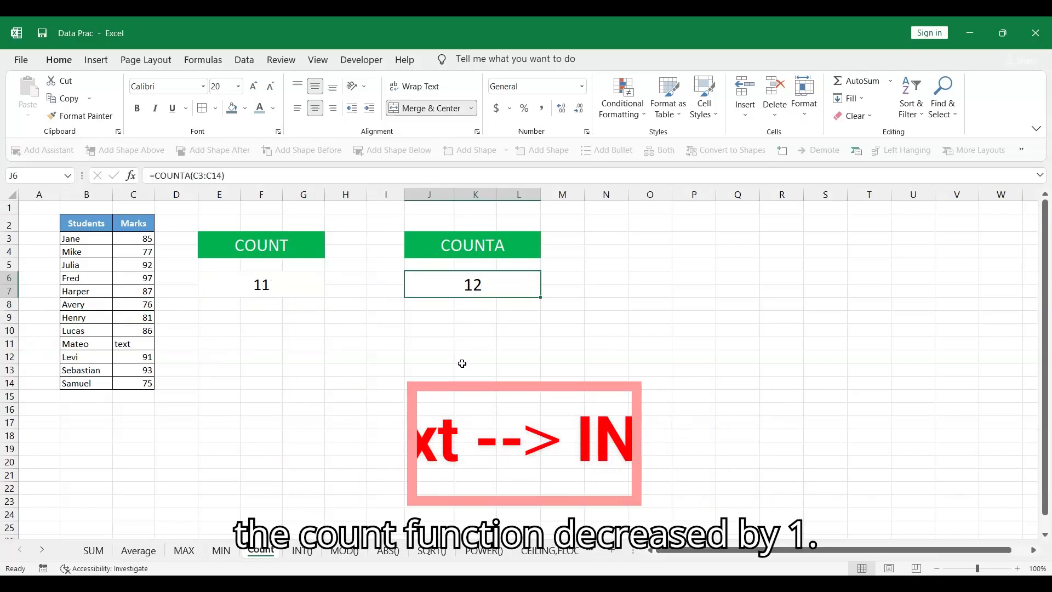
Open the INT() sheet and enter =INT(B3) in C3 for the first number.
{"action": "left_click", "coordinate": [298, 552]}
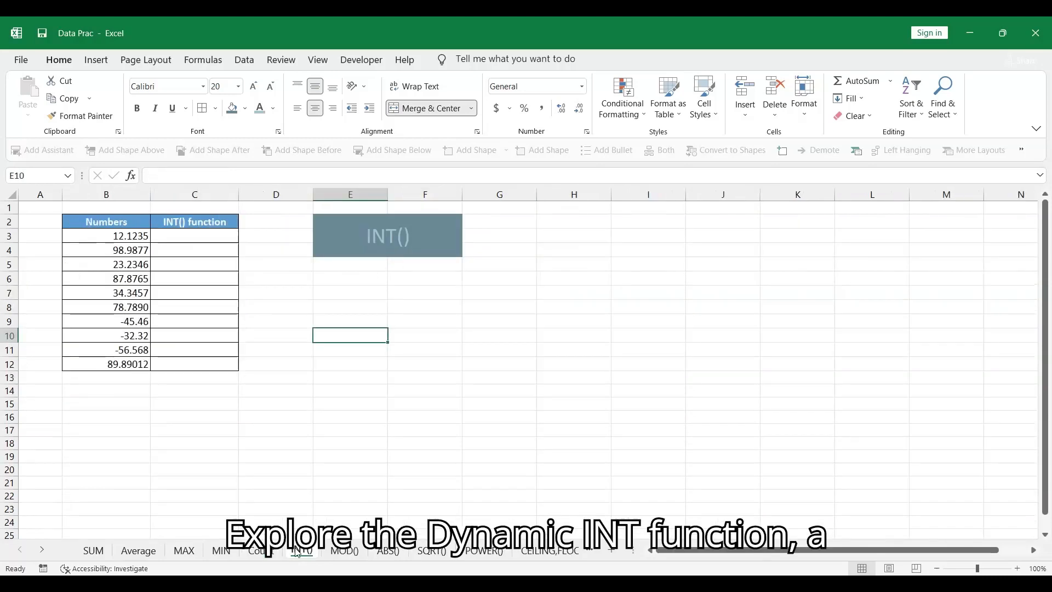
{"action": "left_click", "coordinate": [390, 239]}
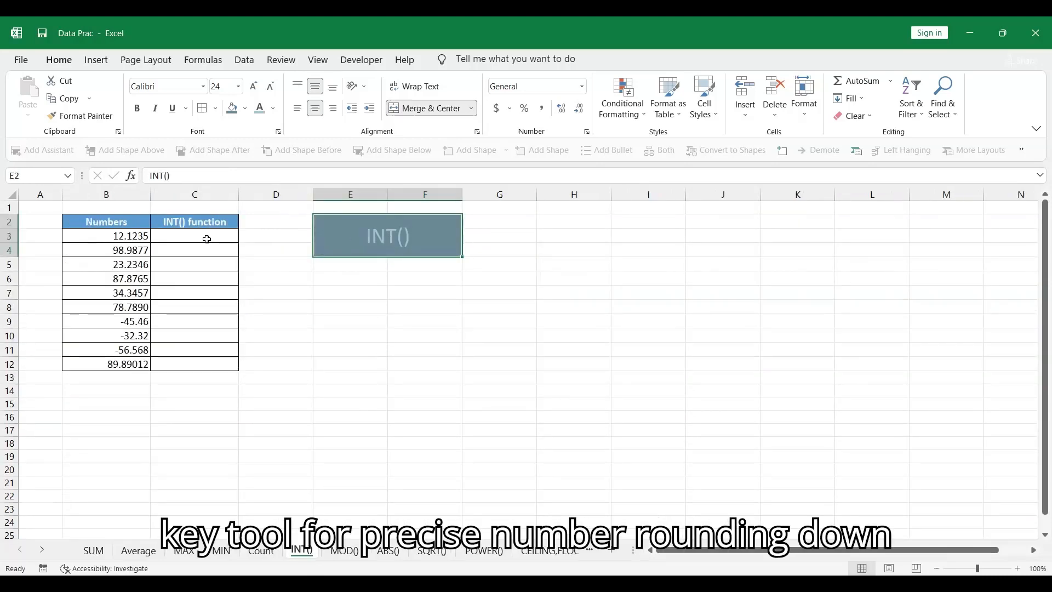
{"action": "left_click", "coordinate": [208, 239]}
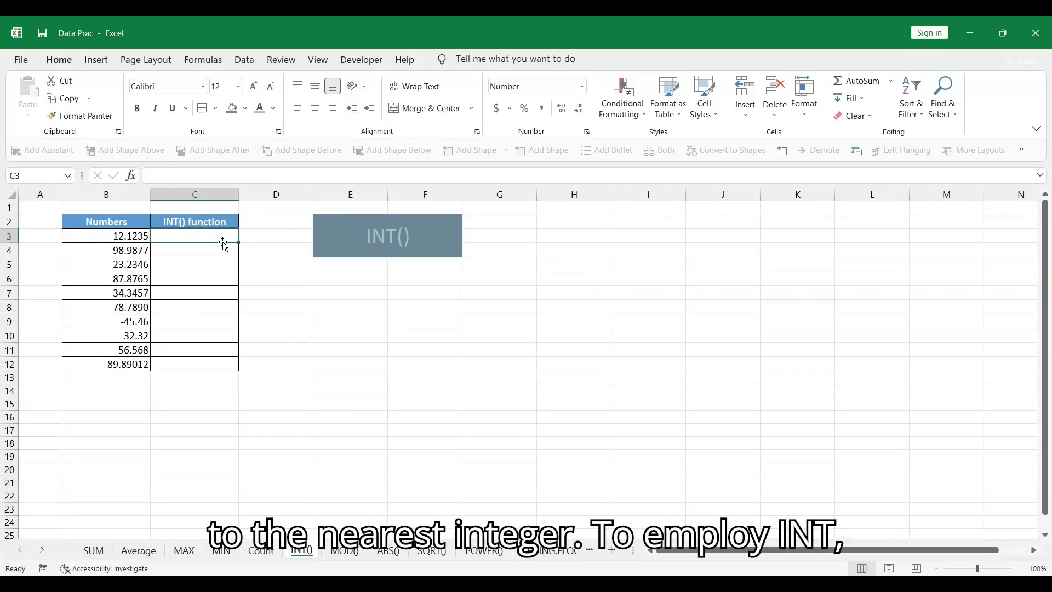
{"action": "type", "text": "=INT("}
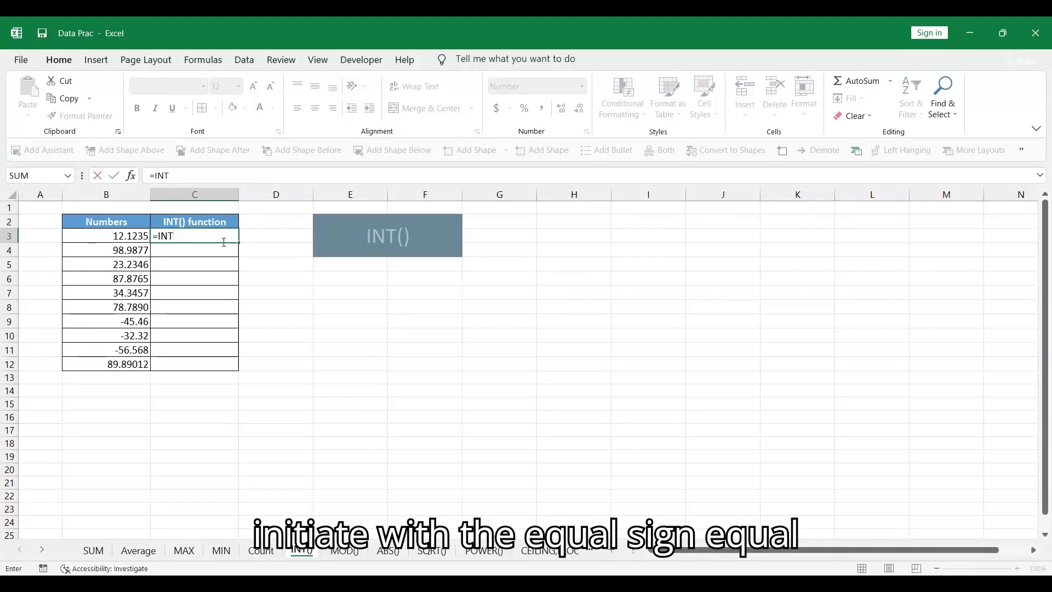
{"action": "left_click", "coordinate": [128, 236]}
{"action": "type", "text": ")"}
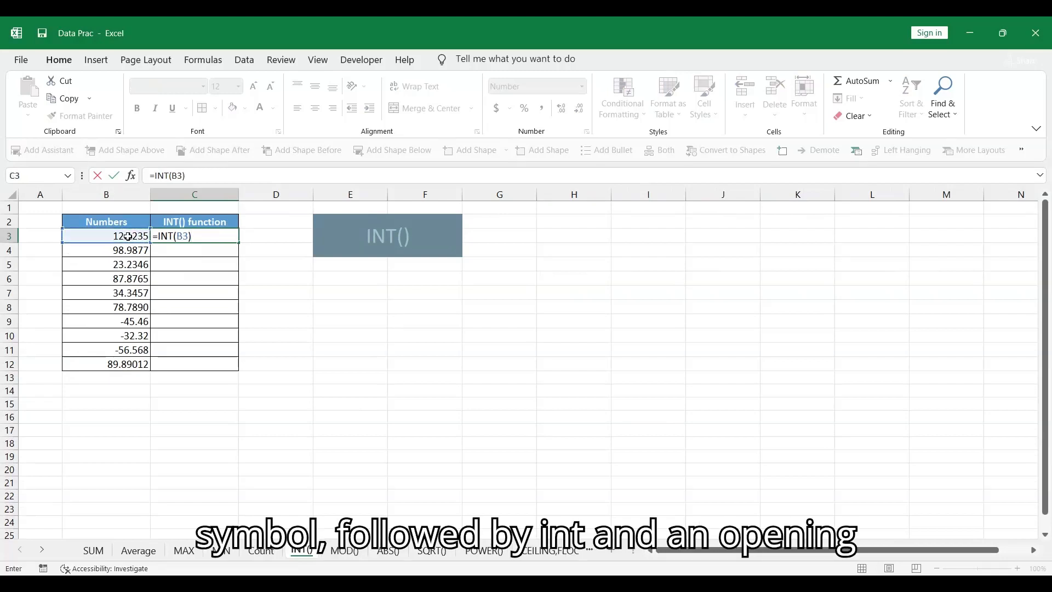
{"action": "key", "text": "Return"}
Fill the INT formula from C3 down through C12.
{"action": "left_click", "coordinate": [184, 237]}
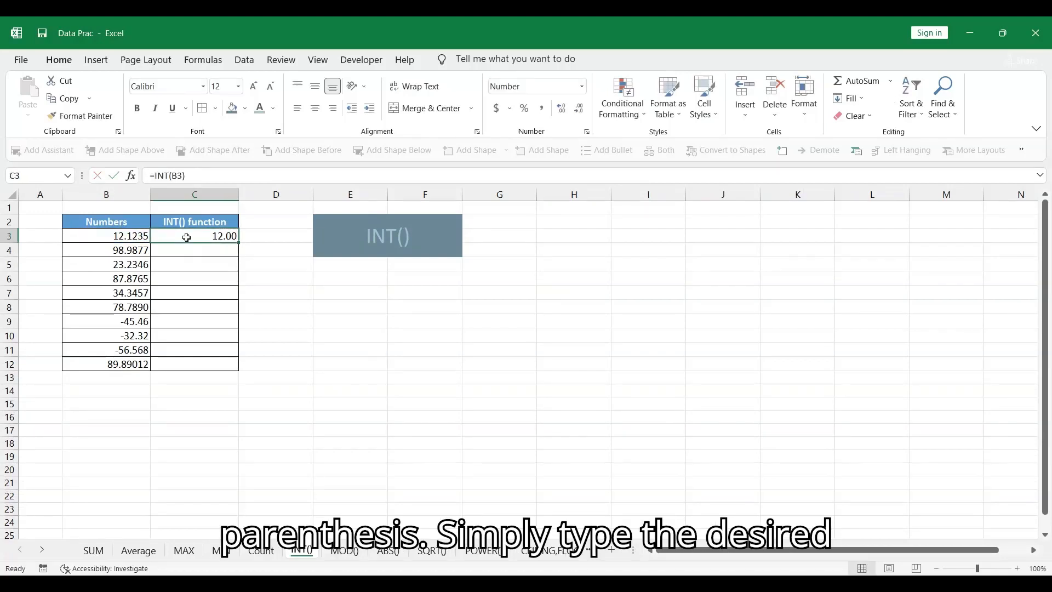
{"action": "double_click", "coordinate": [239, 243]}
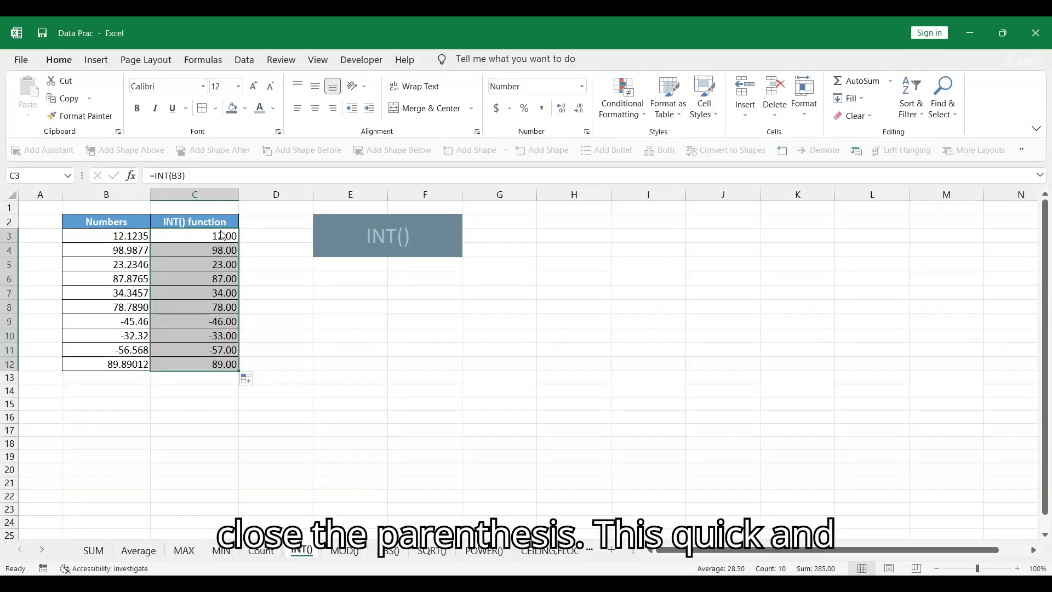
{"action": "left_click_drag", "start_coordinate": [237, 241], "coordinate": [218, 362]}
Compare the values in B8, B9 and B10 with their rounded-down results in the INT() function column.
{"action": "left_click", "coordinate": [222, 237]}
{"action": "left_click", "coordinate": [142, 335]}
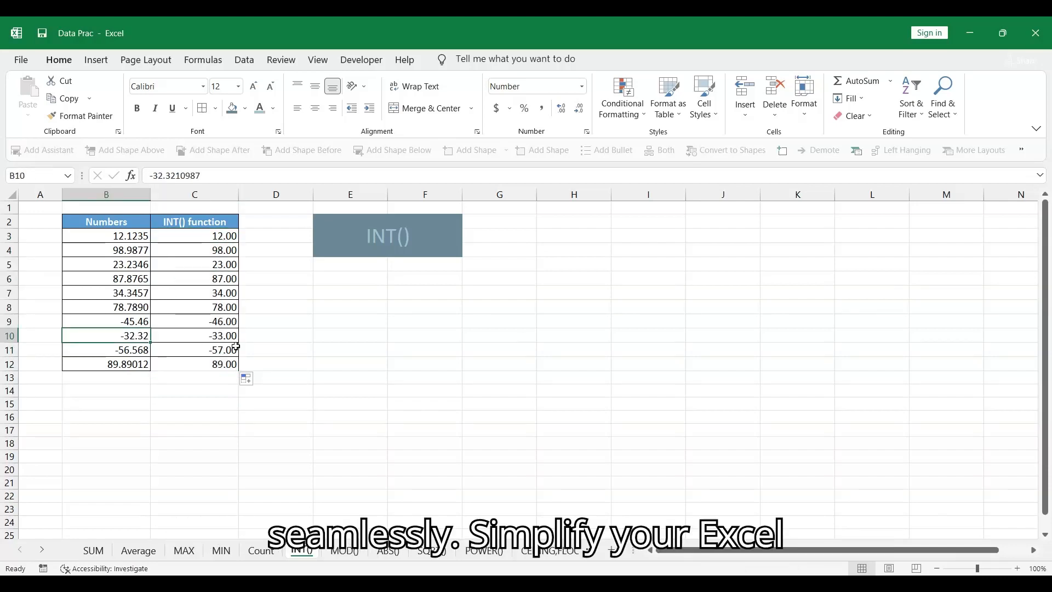
{"action": "left_click", "coordinate": [224, 336]}
{"action": "left_click", "coordinate": [133, 318]}
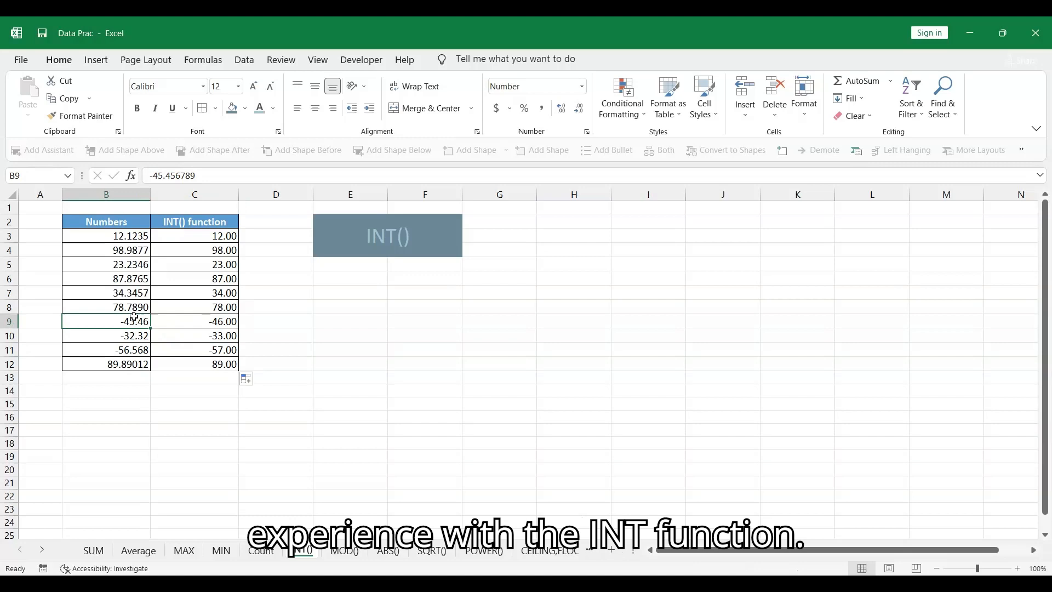
{"action": "left_click", "coordinate": [205, 321]}
{"action": "left_click", "coordinate": [132, 304]}
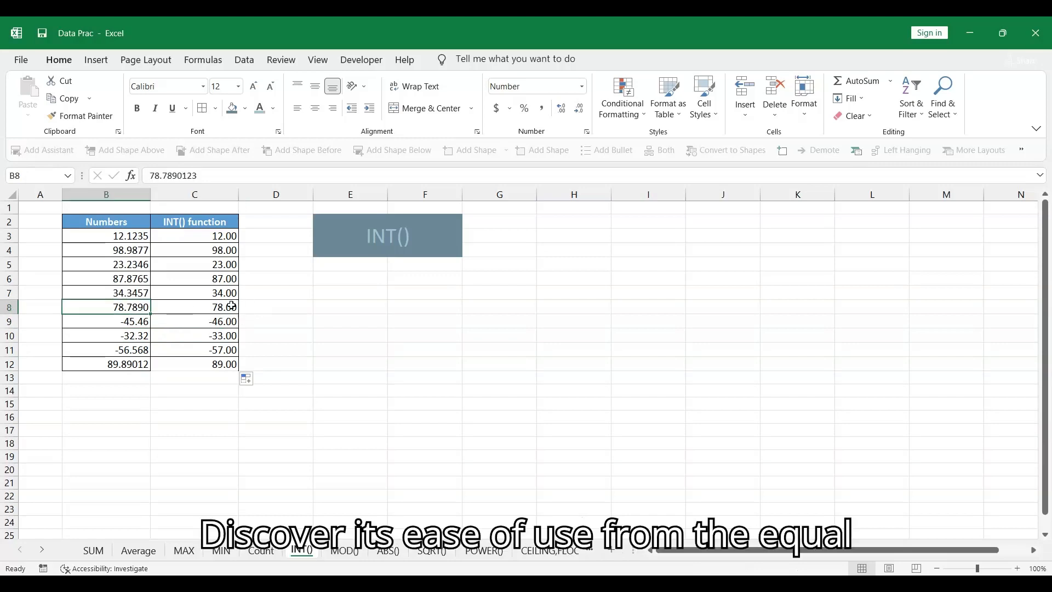
{"action": "left_click", "coordinate": [232, 306]}
{"action": "left_click", "coordinate": [368, 242]}
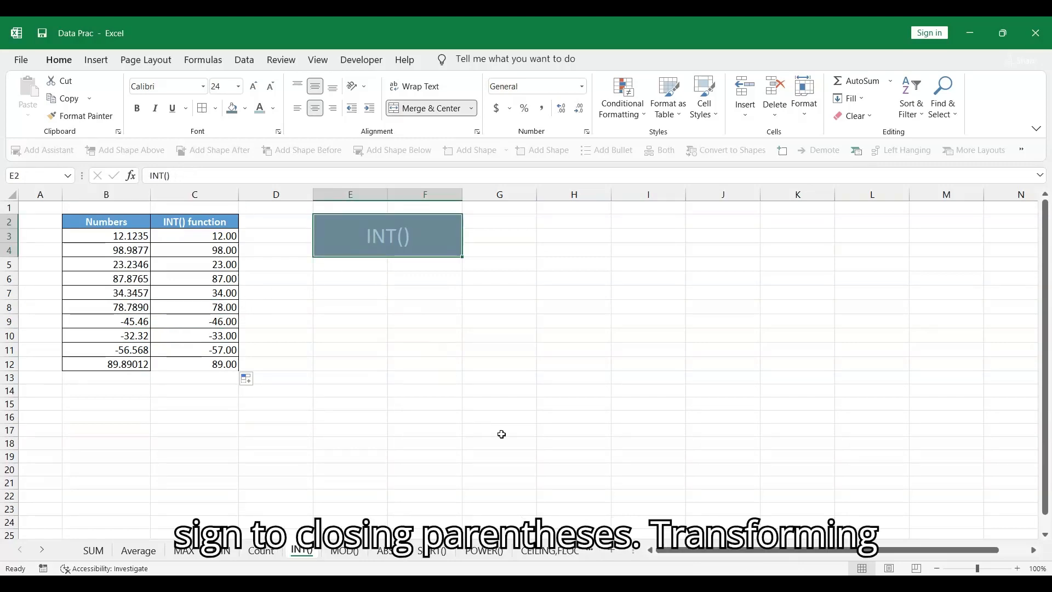
{"action": "type", "text": "="}
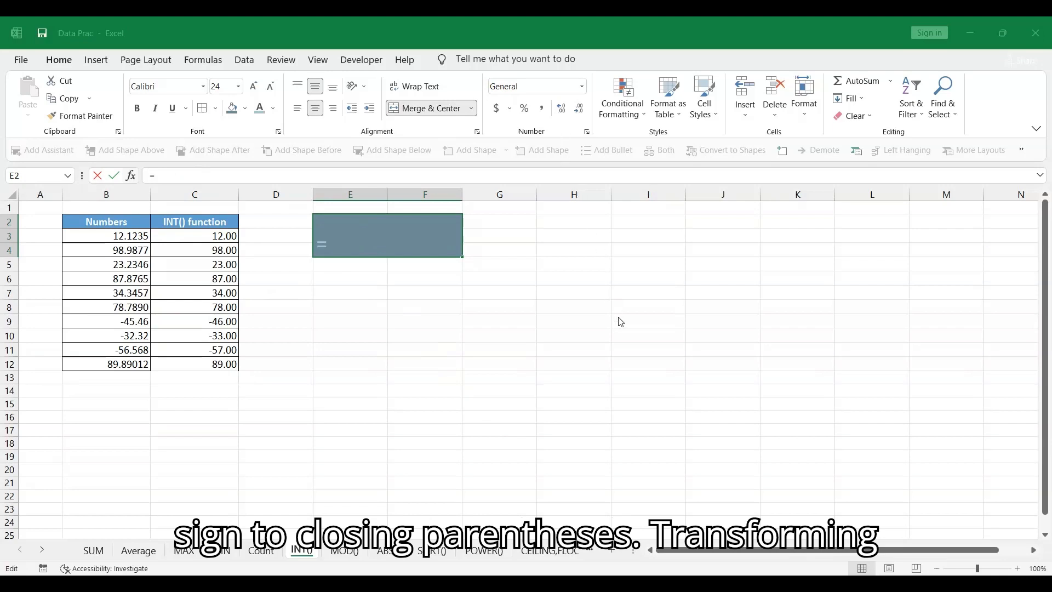
{"action": "key", "text": "Escape"}
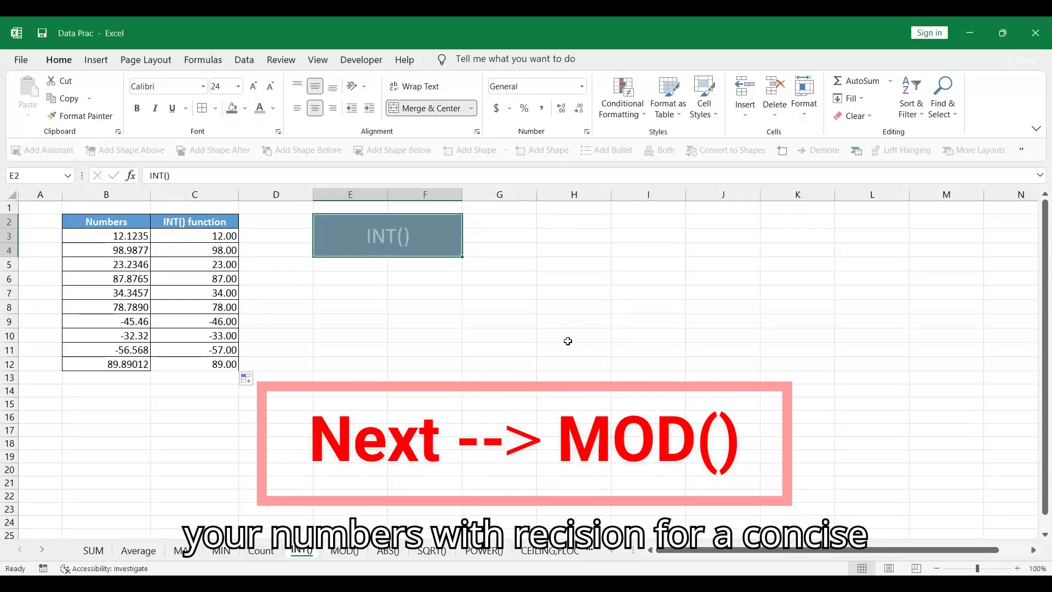
Open the MOD() sheet and go through the Numerator, Divisor and Reminder cells of row 4.
{"action": "left_click", "coordinate": [341, 552]}
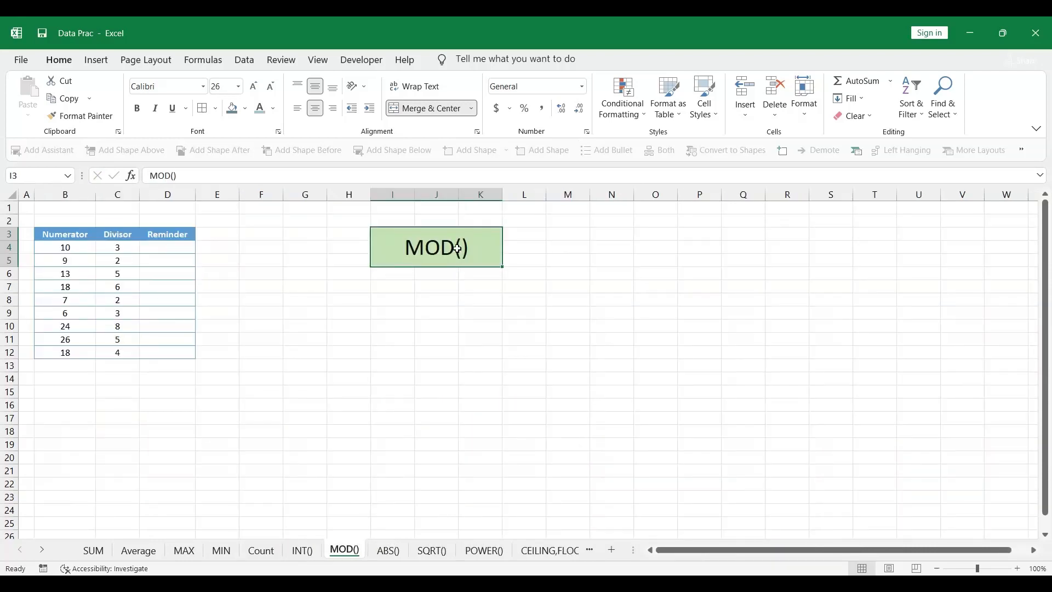
{"action": "left_click", "coordinate": [67, 245]}
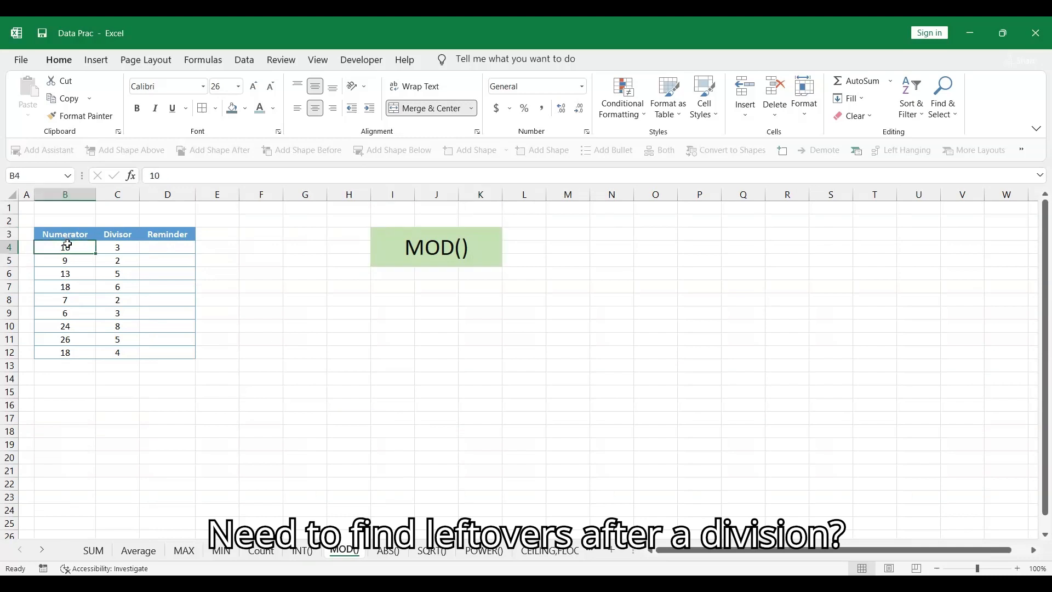
{"action": "left_click", "coordinate": [127, 246]}
{"action": "left_click", "coordinate": [158, 247]}
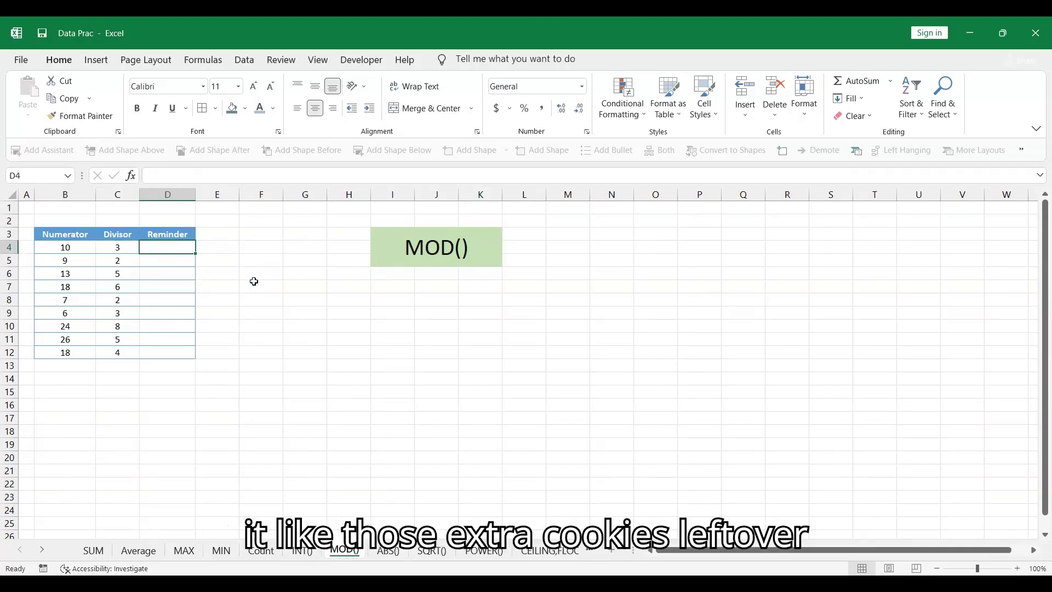
Calculate the remainder with =MOD(B4,C4) in D4 and fill the formula down through D12.
{"action": "type", "text": "=MOD"}
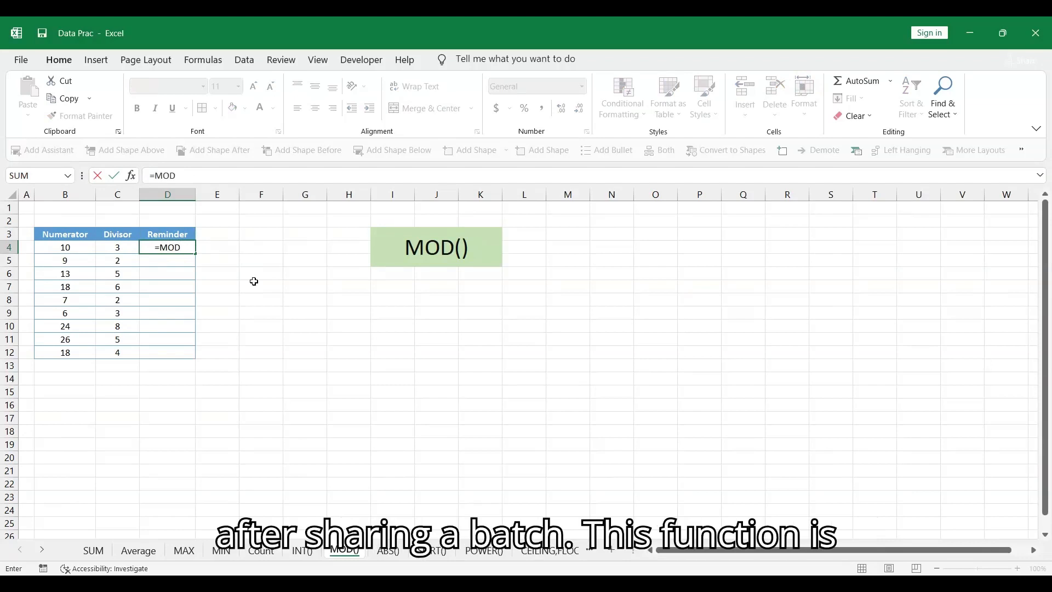
{"action": "type", "text": "("}
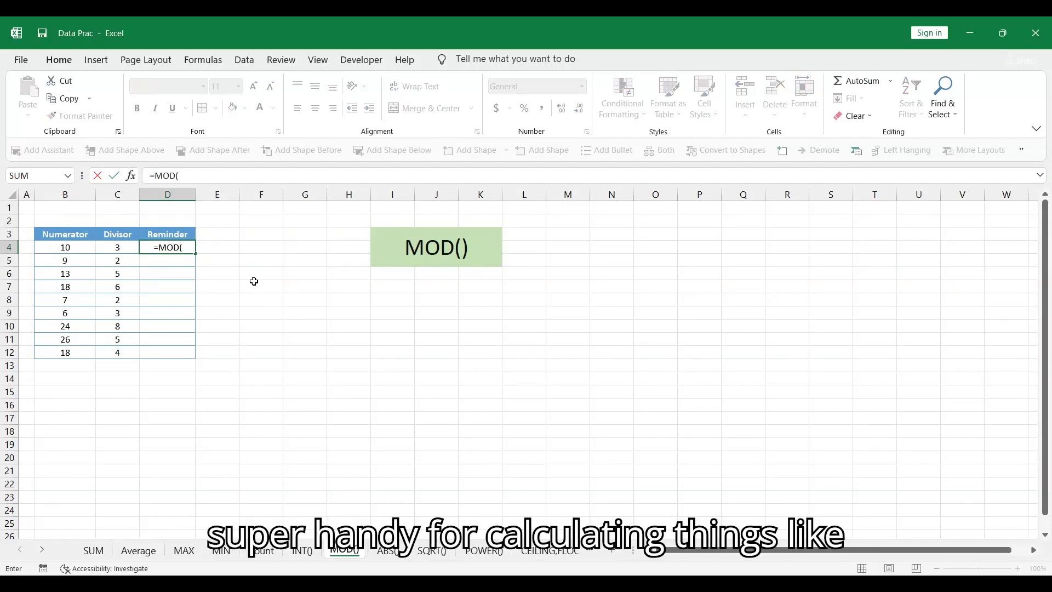
{"action": "key", "text": "Left"}
{"action": "key", "text": "Left"}
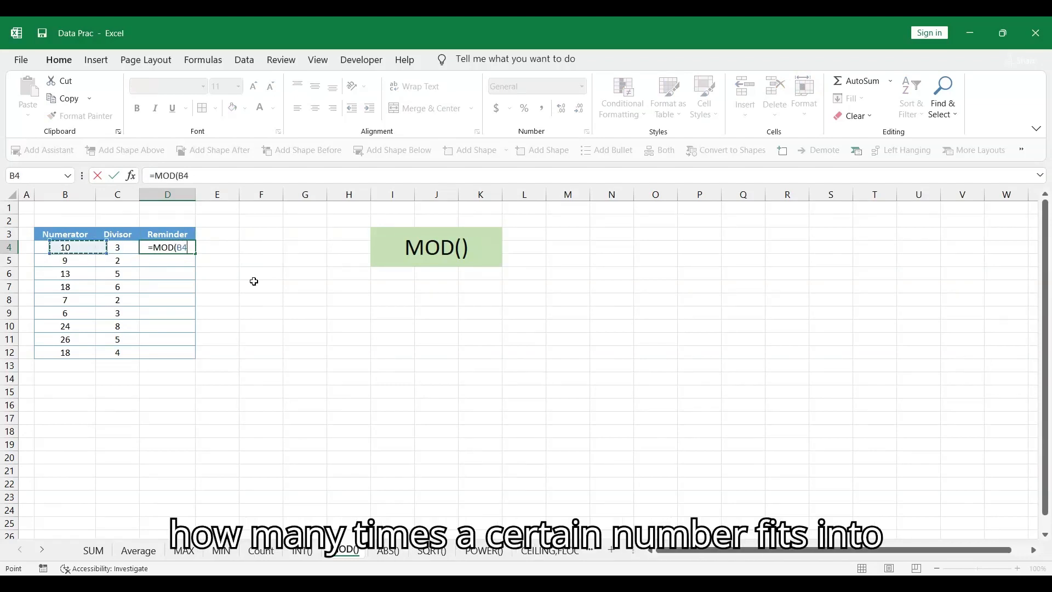
{"action": "type", "text": ","}
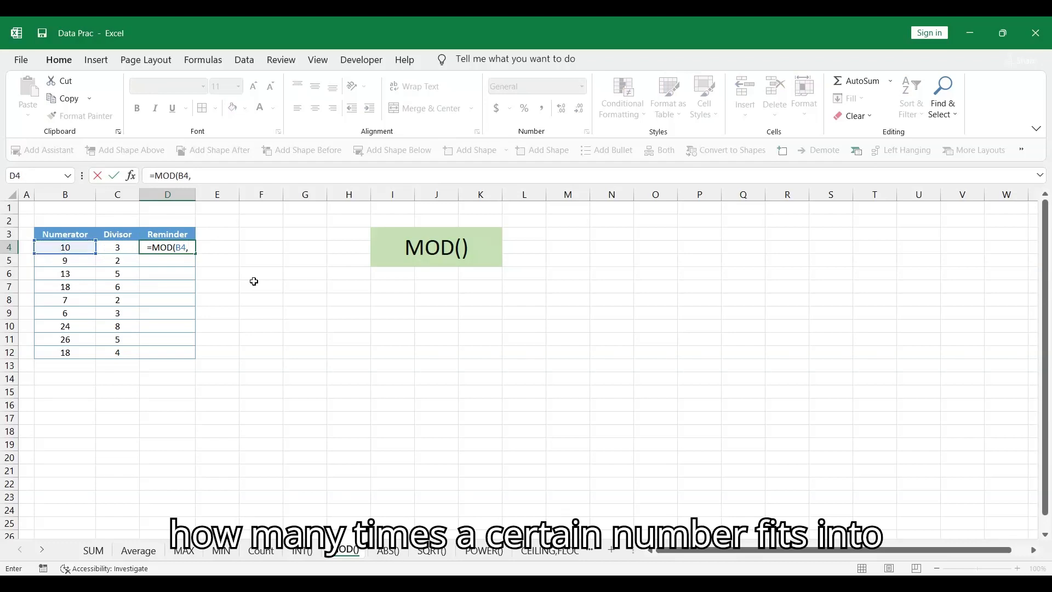
{"action": "key", "text": "Left"}
{"action": "type", "text": ")"}
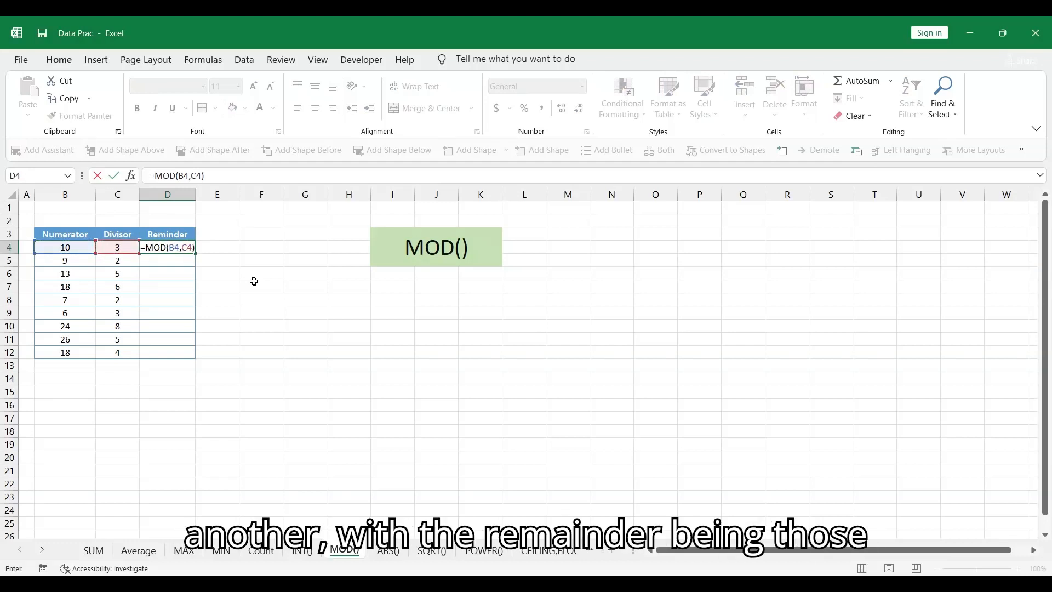
{"action": "key", "text": "Return"}
{"action": "left_click", "coordinate": [183, 248]}
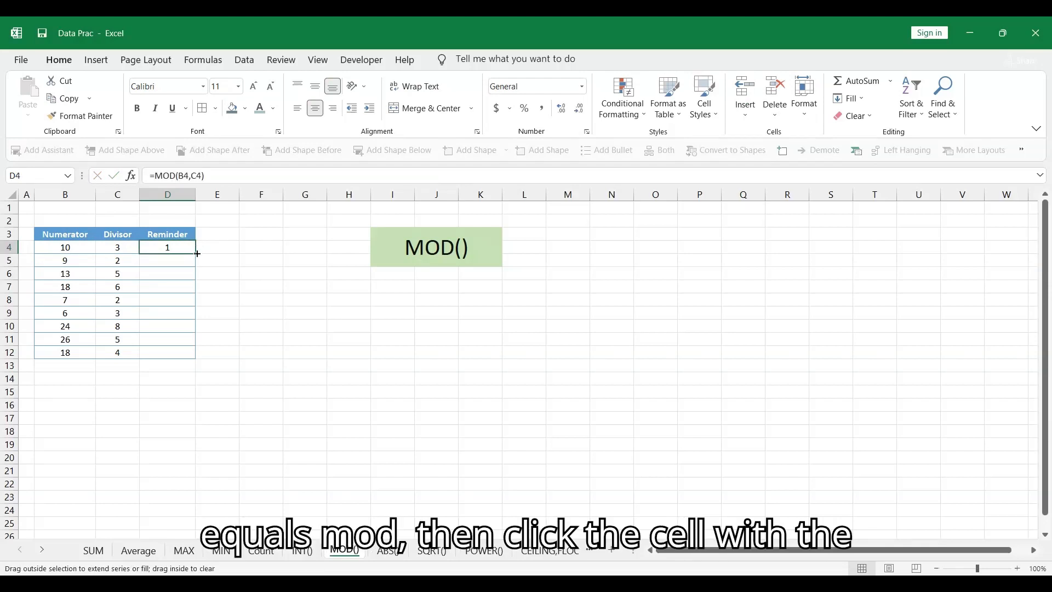
{"action": "double_click", "coordinate": [193, 251]}
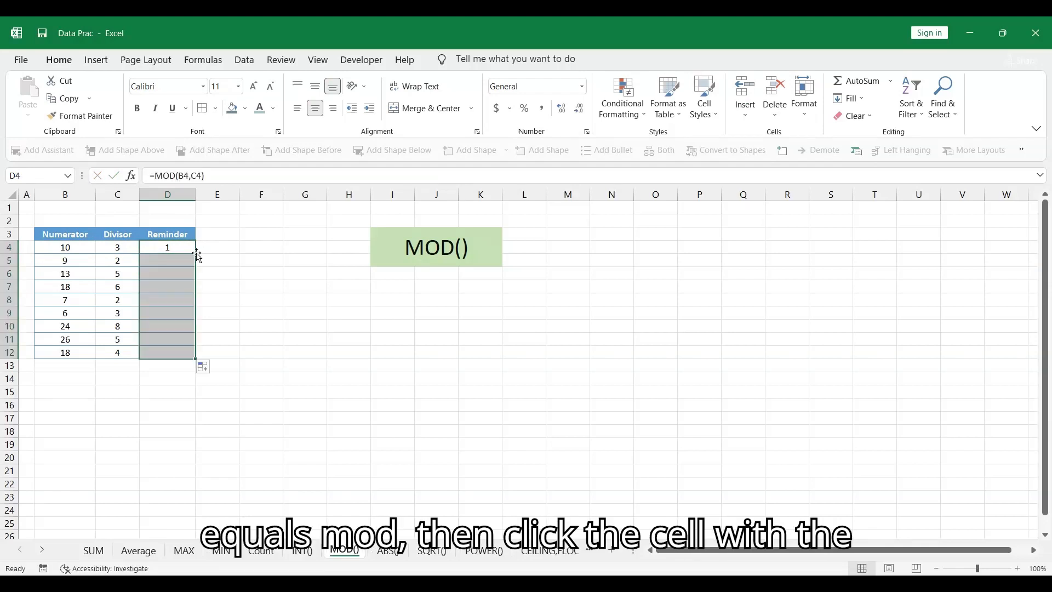
Check the calculated remainders in the Reminder column against their numerators and divisors, including rows 9, 10 and 12.
{"action": "left_click", "coordinate": [175, 313]}
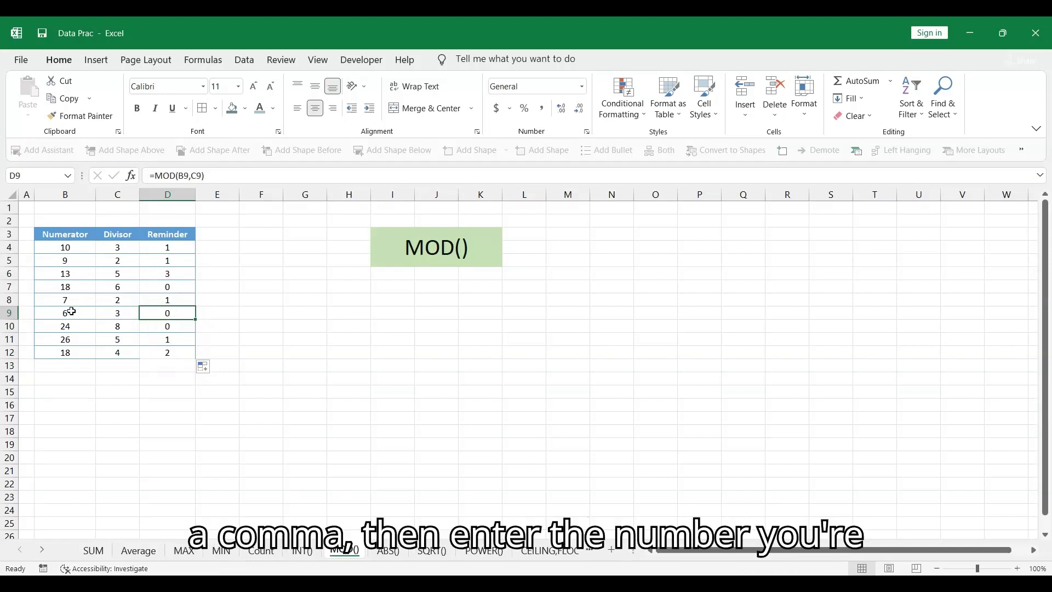
{"action": "left_click_drag", "start_coordinate": [83, 309], "coordinate": [157, 312]}
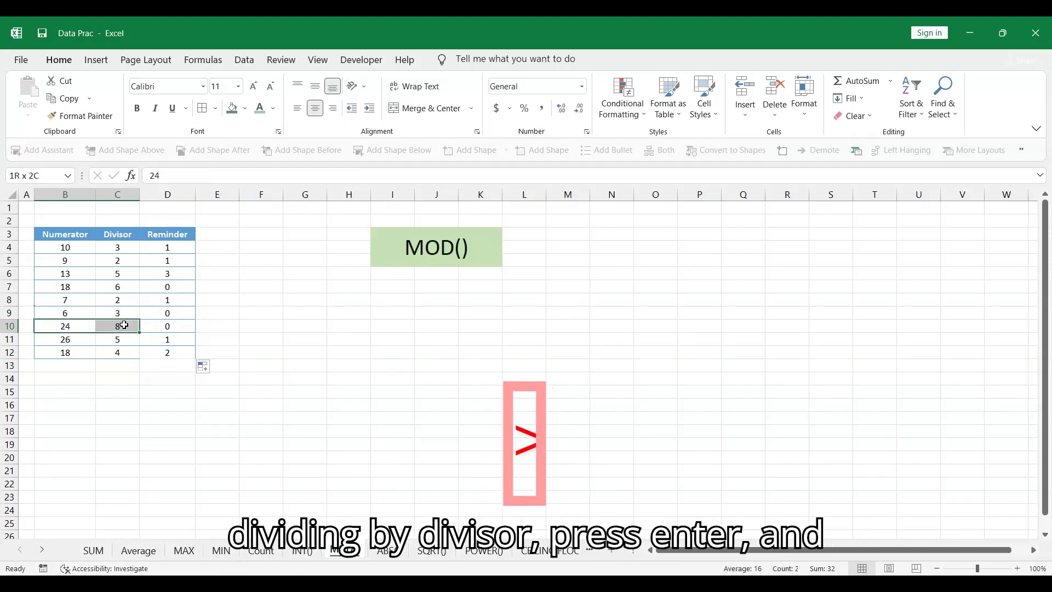
{"action": "left_click", "coordinate": [169, 349]}
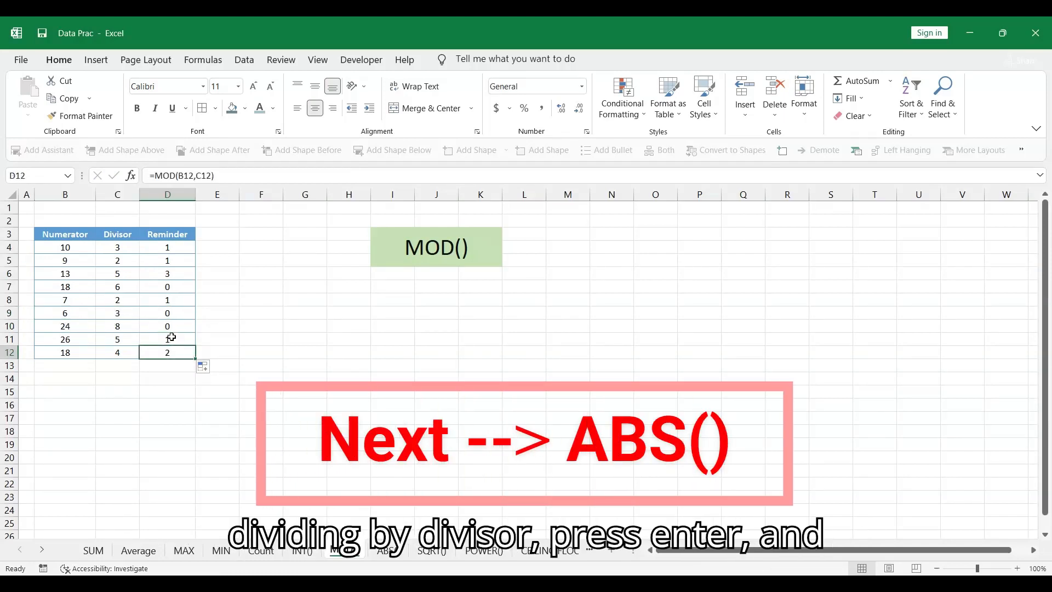
{"action": "left_click", "coordinate": [172, 336]}
{"action": "left_click", "coordinate": [169, 248]}
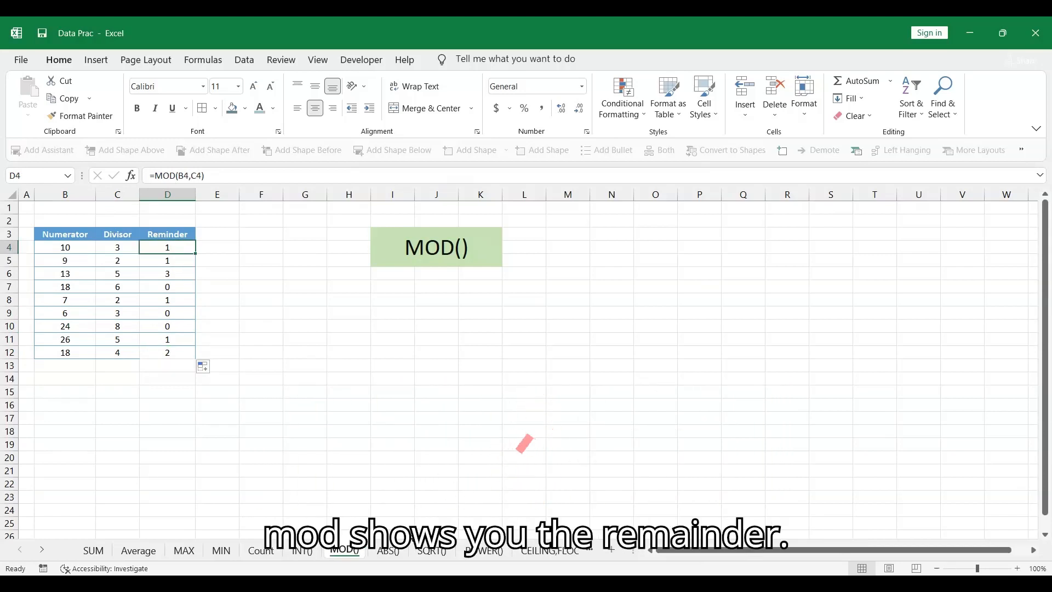
Open the ABS() sheet and go through the Numbers values in B3:B10 and the empty ABS values column.
{"action": "left_click", "coordinate": [389, 551]}
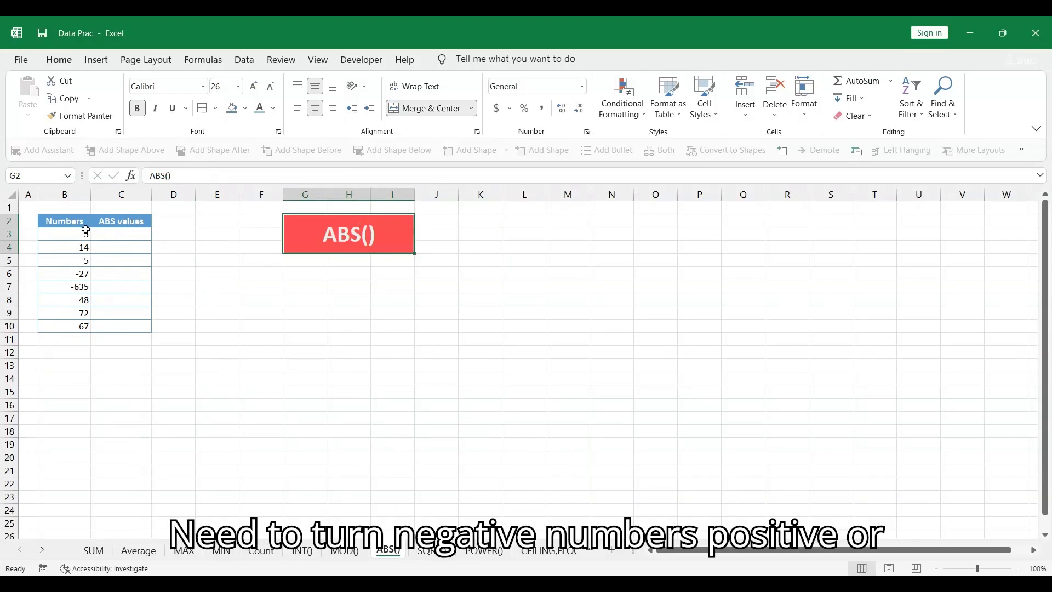
{"action": "left_click_drag", "start_coordinate": [83, 221], "coordinate": [85, 327]}
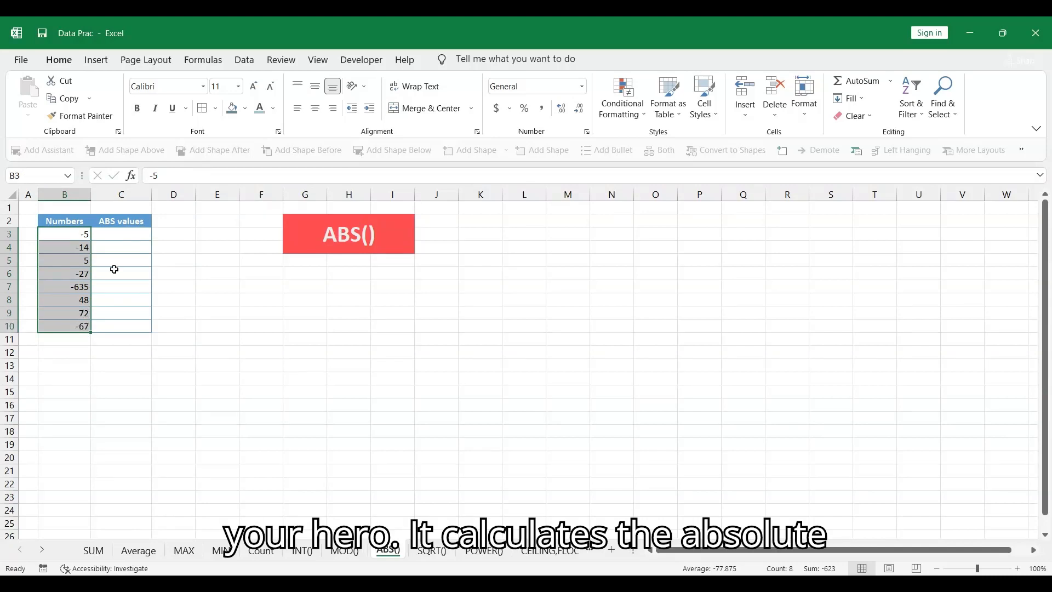
{"action": "left_click_drag", "start_coordinate": [118, 236], "coordinate": [118, 323]}
Calculate the absolute value with =ABS(B3) in C3 and fill the formula down through C10.
{"action": "left_click", "coordinate": [131, 234]}
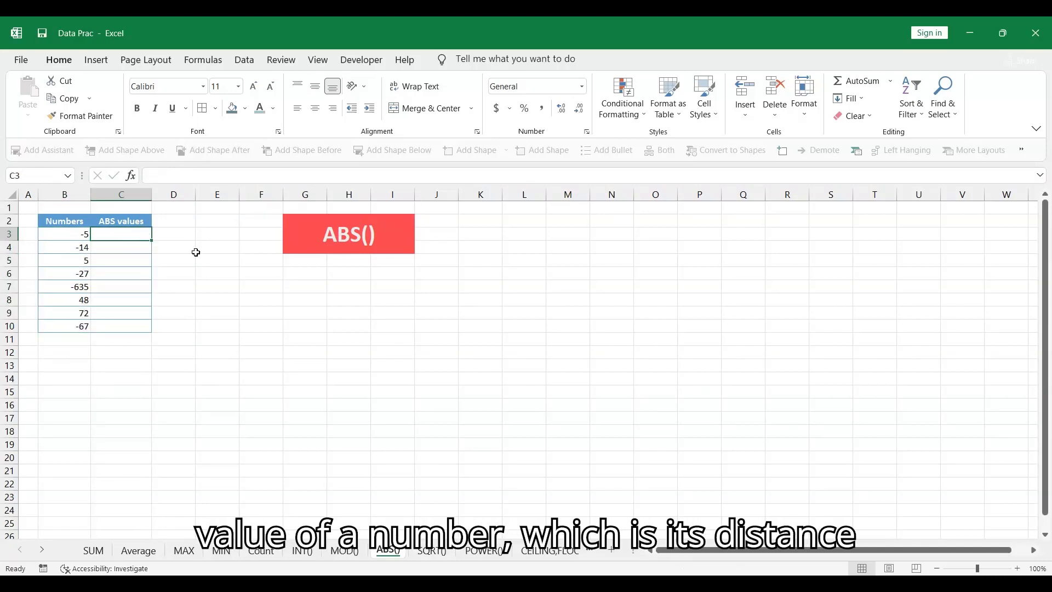
{"action": "type", "text": "="}
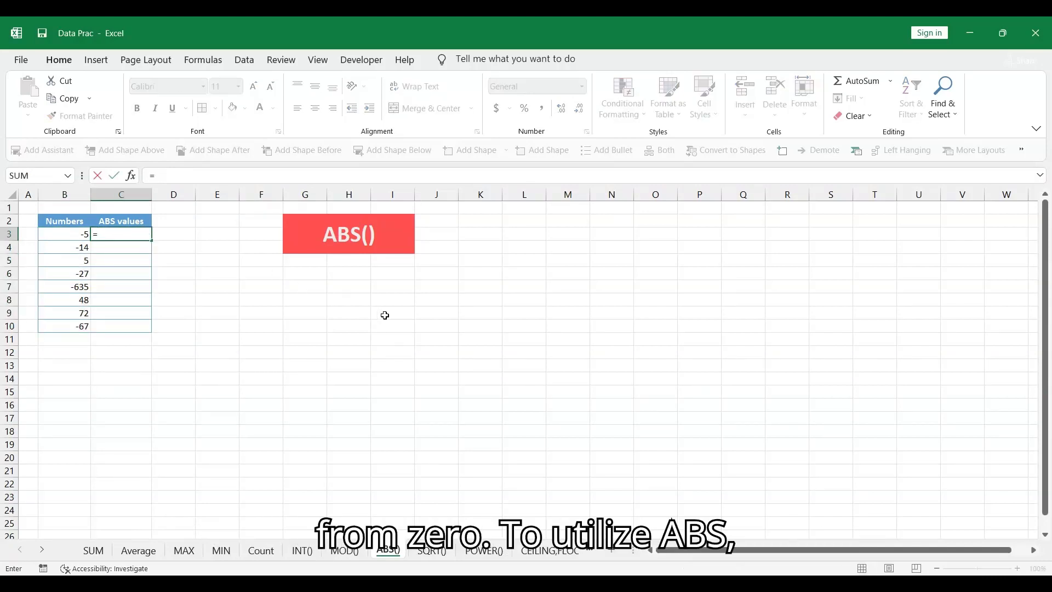
{"action": "type", "text": "ABS("}
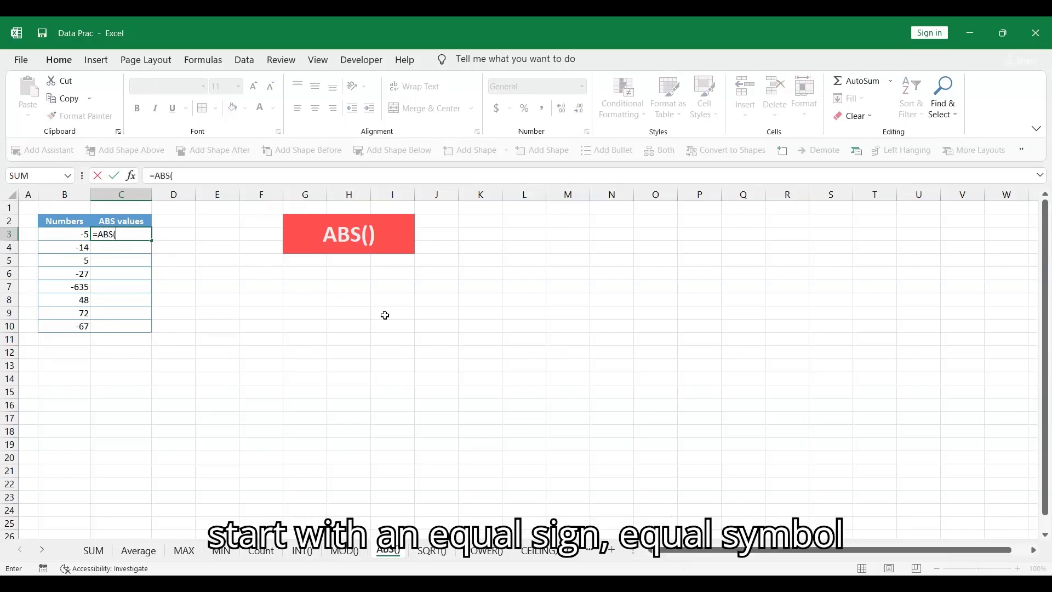
{"action": "key", "text": "Left"}
{"action": "type", "text": ")"}
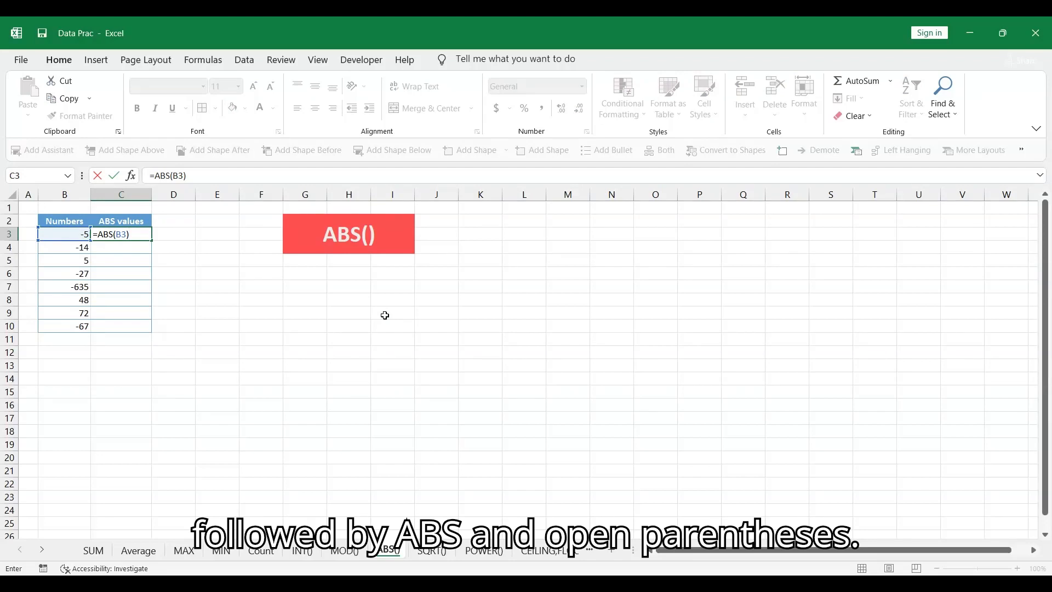
{"action": "key", "text": "Return"}
{"action": "left_click", "coordinate": [137, 235]}
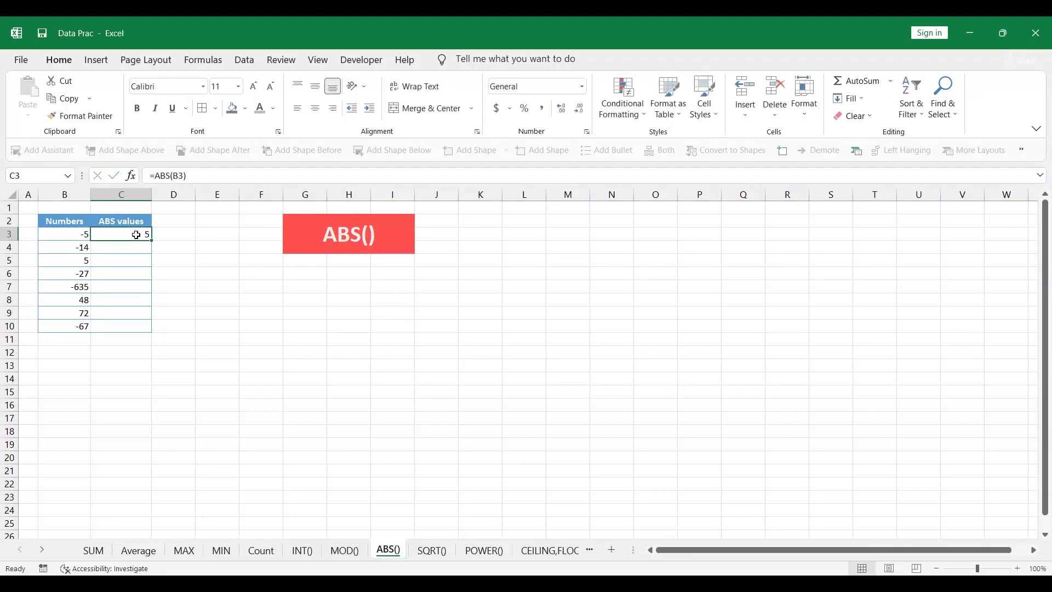
{"action": "double_click", "coordinate": [152, 241]}
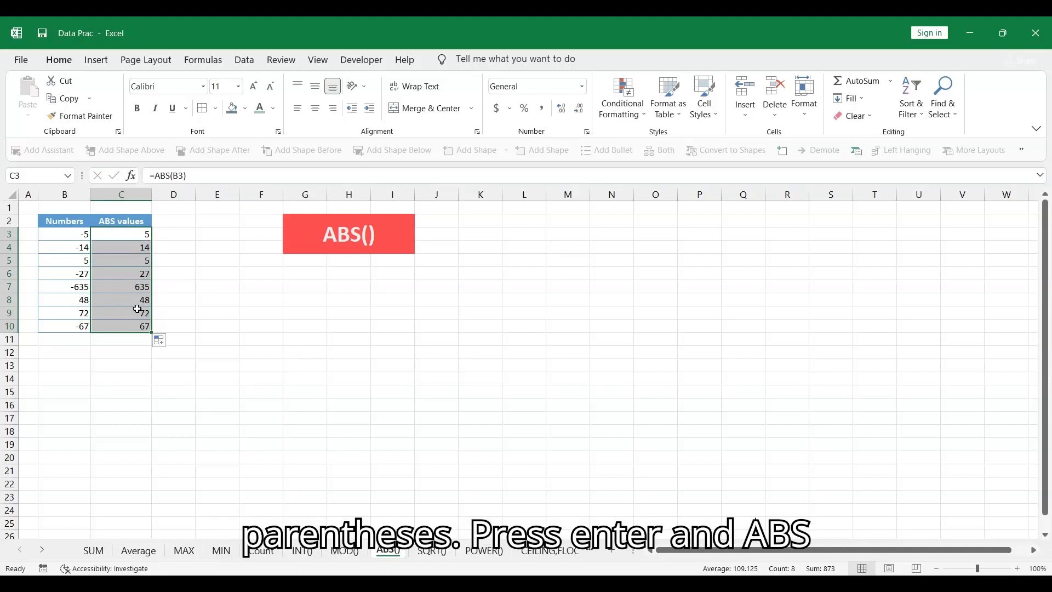
Review the absolute-value results in C3 through C7 one by one against the original numbers.
{"action": "left_click", "coordinate": [134, 236]}
{"action": "left_click", "coordinate": [137, 248]}
{"action": "left_click", "coordinate": [139, 261]}
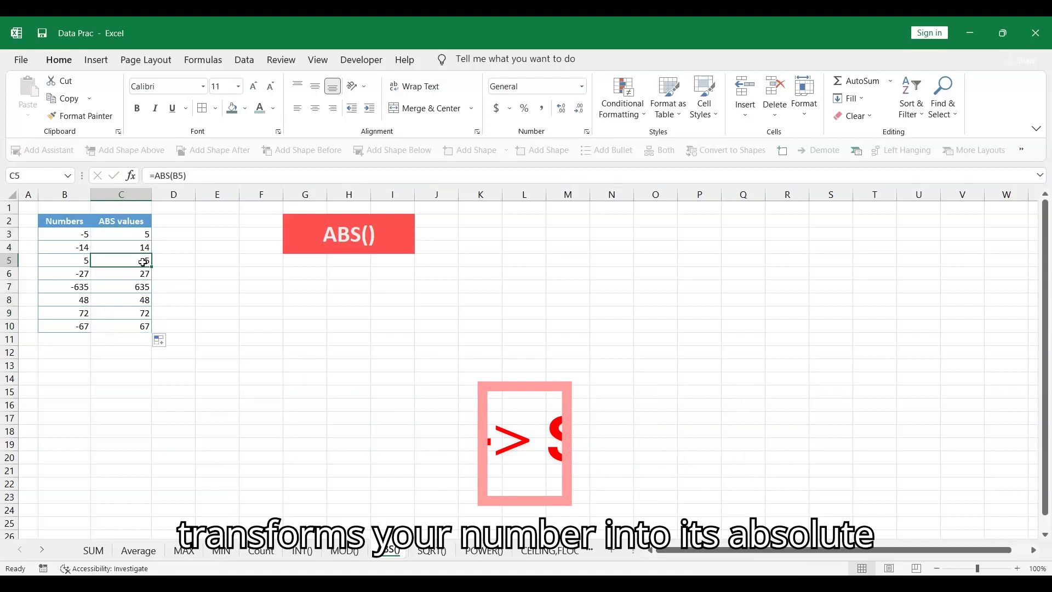
{"action": "left_click", "coordinate": [140, 273]}
{"action": "left_click", "coordinate": [136, 289]}
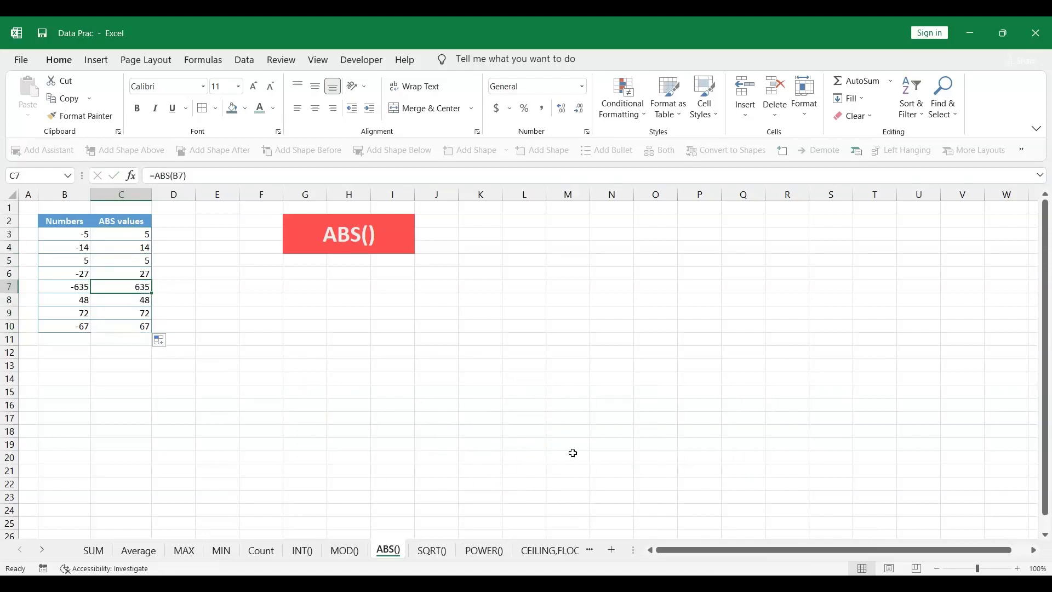
Open the SQRT() sheet and go through the Numbers and Square Root headers and the values in B4:B14.
{"action": "left_click", "coordinate": [435, 551]}
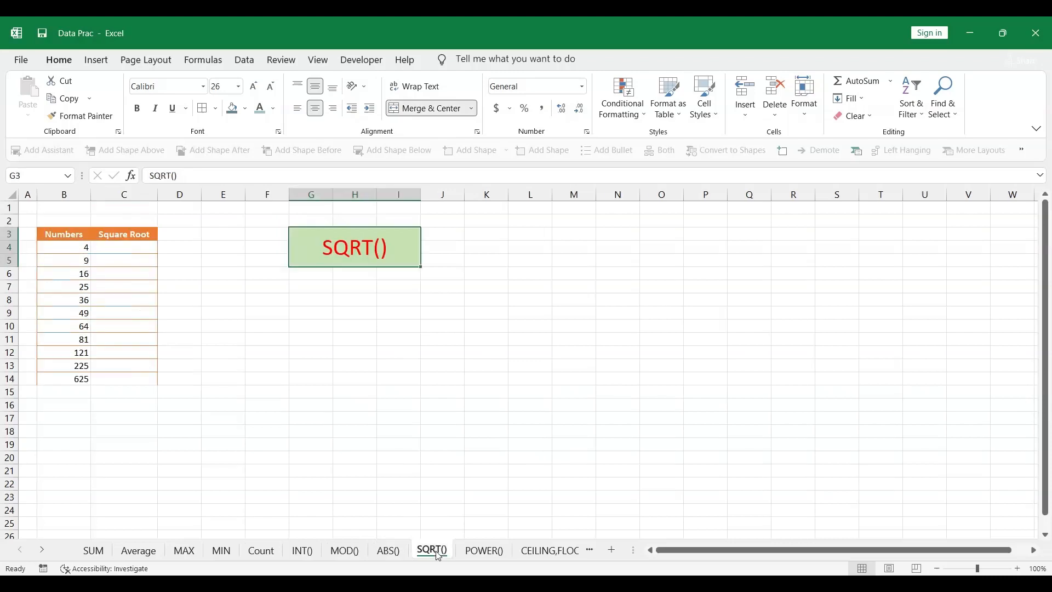
{"action": "left_click", "coordinate": [63, 240]}
{"action": "left_click", "coordinate": [128, 240]}
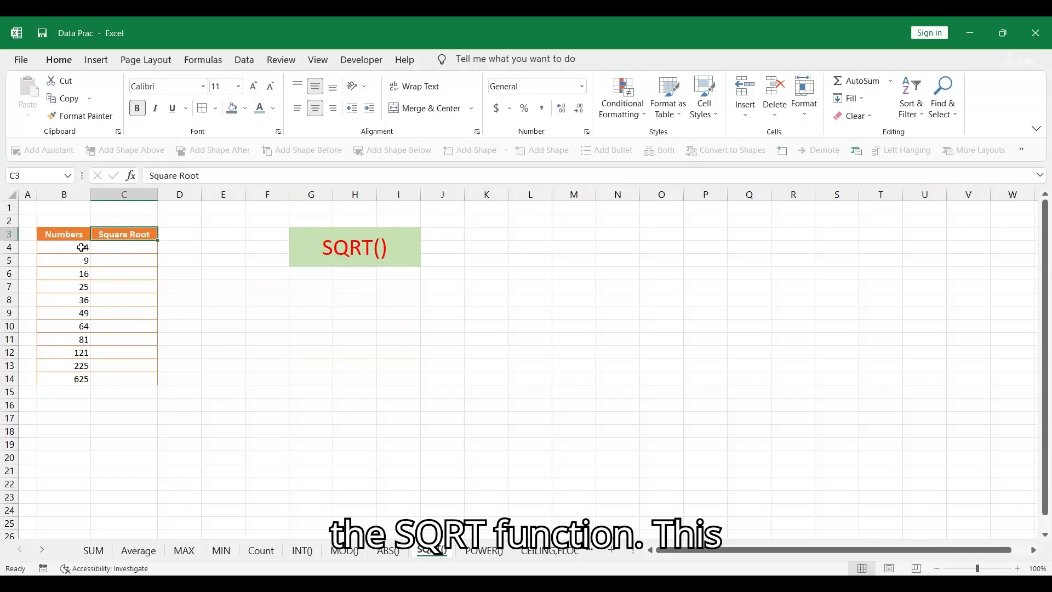
{"action": "left_click_drag", "start_coordinate": [81, 248], "coordinate": [77, 380]}
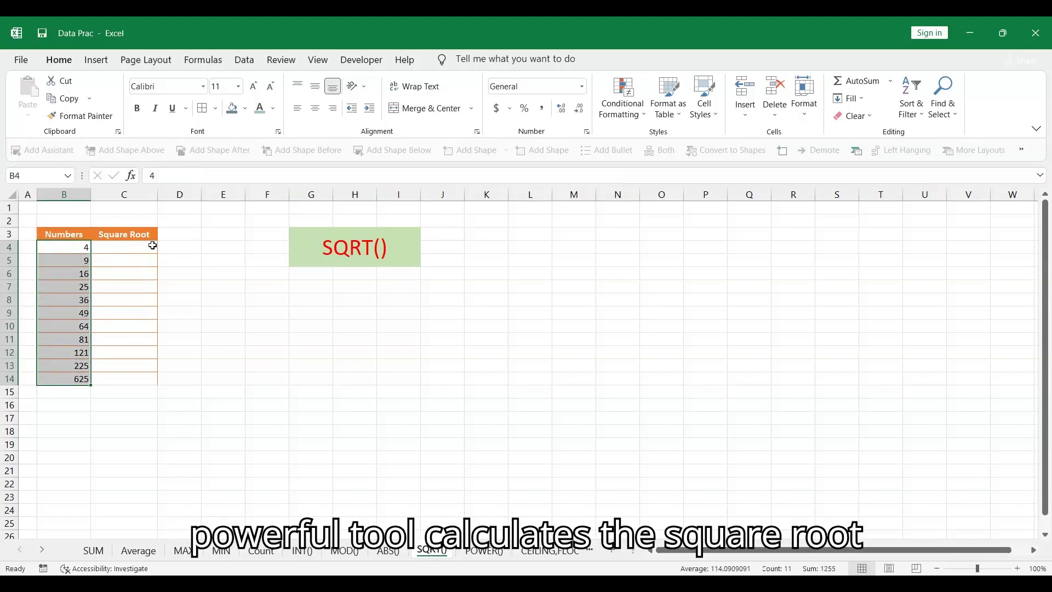
Calculate the square root with =SQRT(B4) in C4 and fill the formula down through C14.
{"action": "left_click", "coordinate": [152, 246]}
{"action": "type", "text": "="}
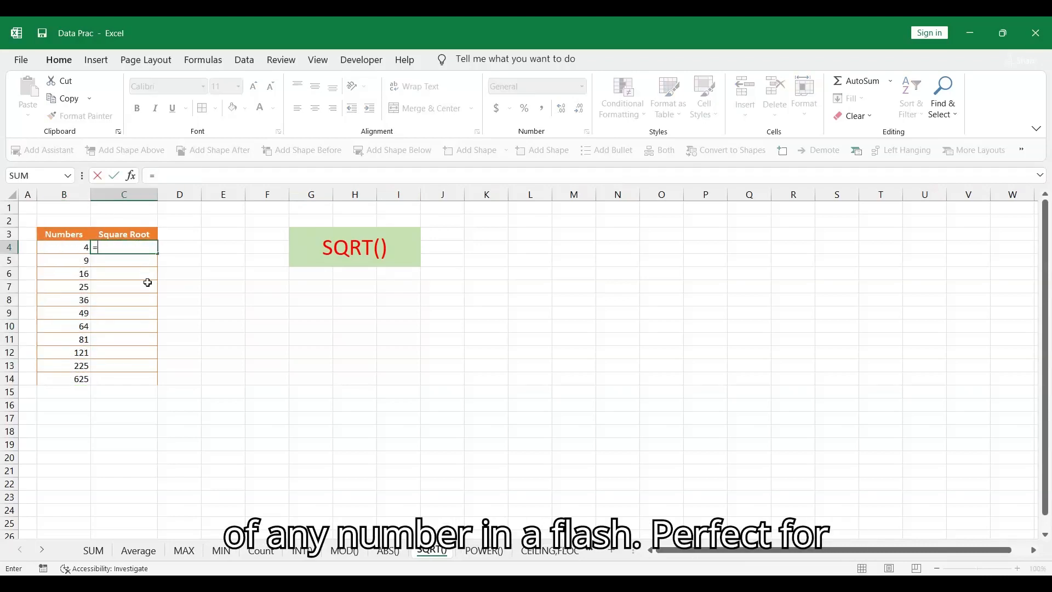
{"action": "type", "text": "SQRT("}
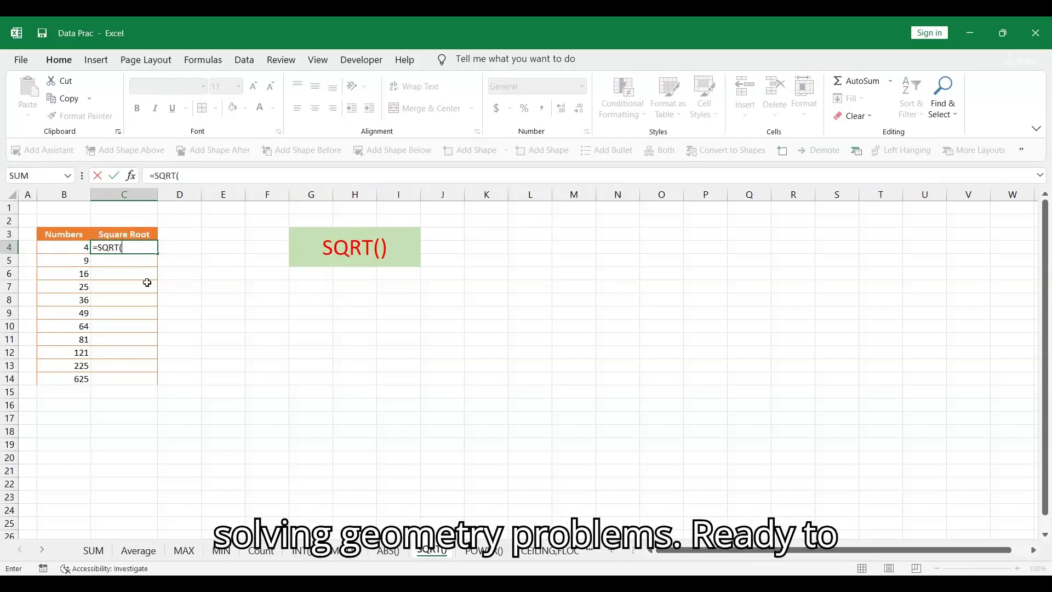
{"action": "left_click", "coordinate": [75, 247]}
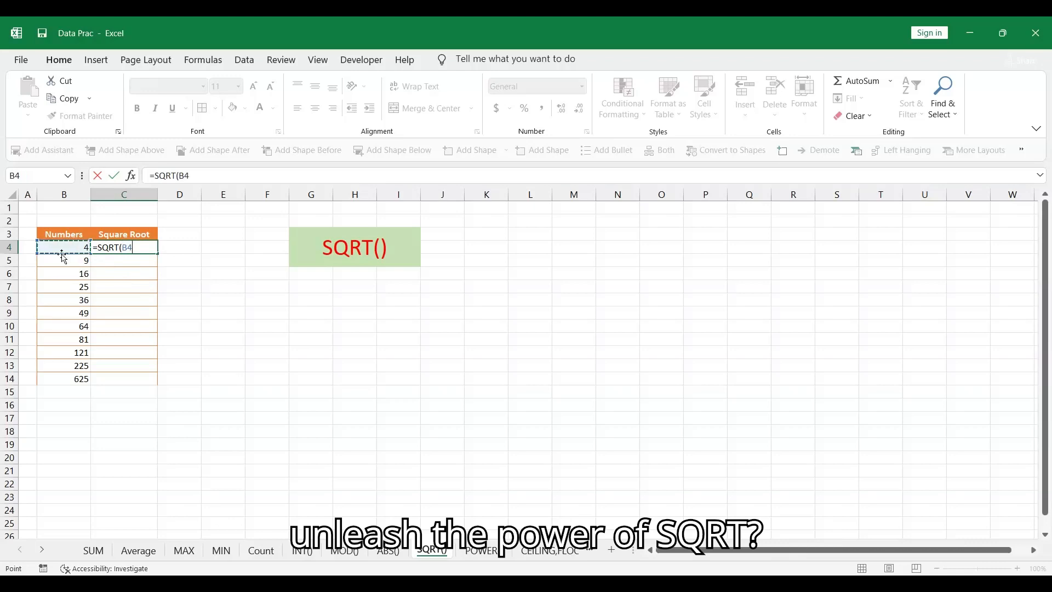
{"action": "type", "text": ")"}
{"action": "key", "text": "Return"}
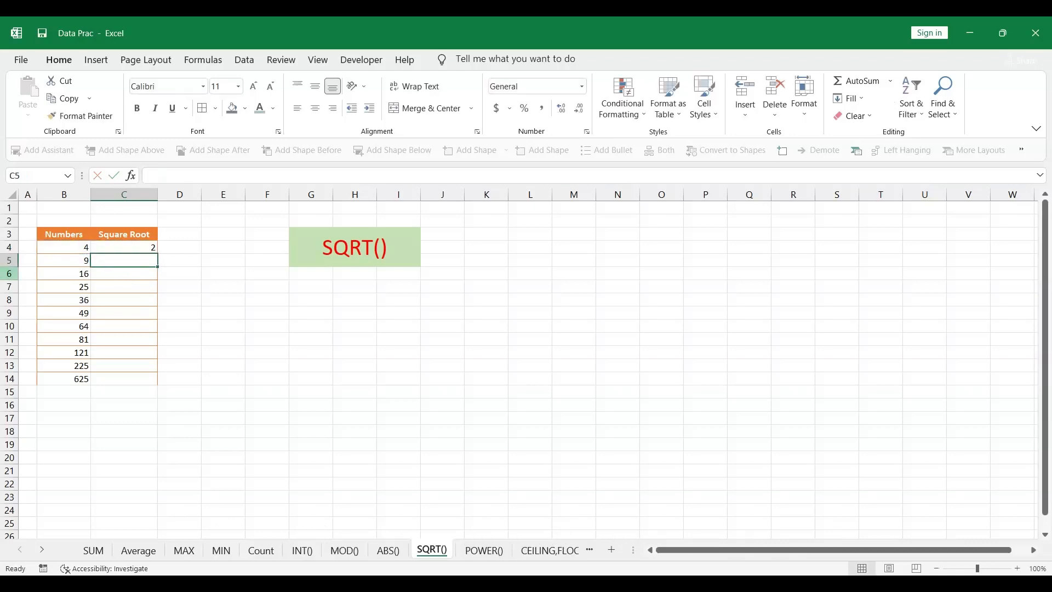
{"action": "left_click", "coordinate": [120, 248]}
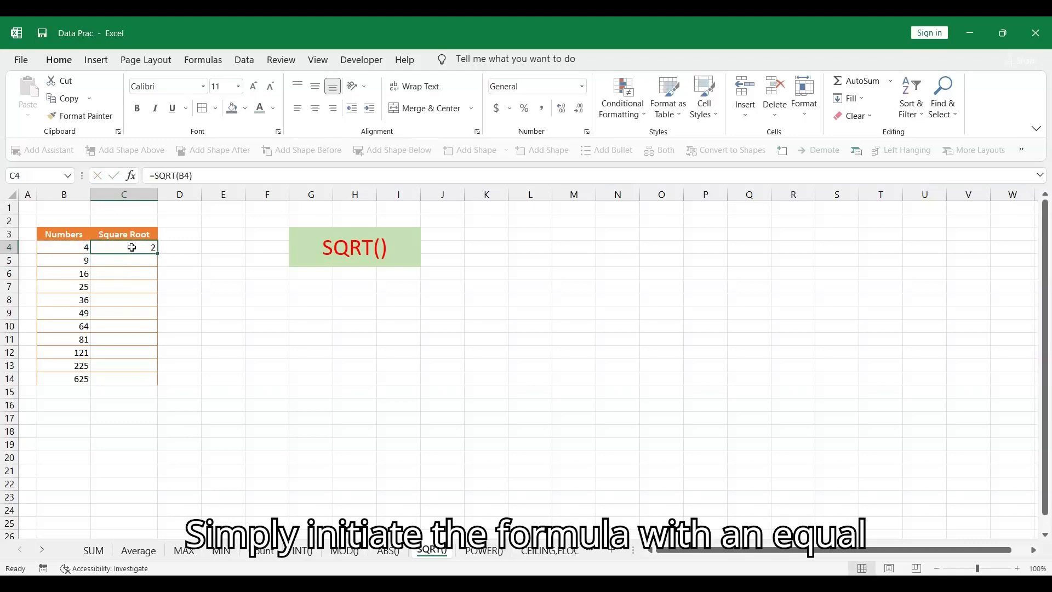
{"action": "double_click", "coordinate": [157, 254]}
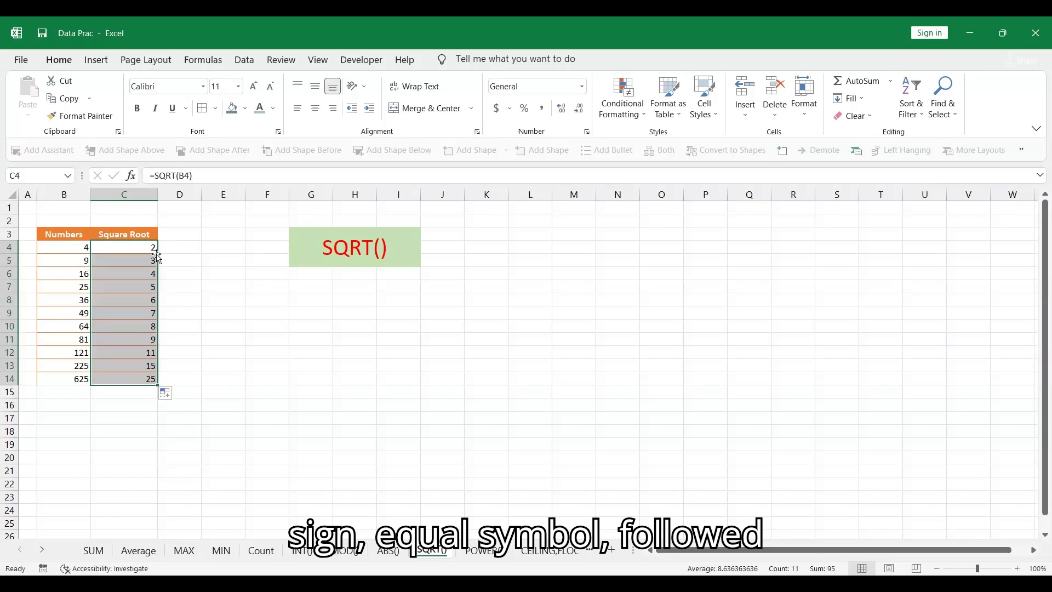
Compare the numbers in rows 5, 7 and 14 with their square roots.
{"action": "left_click_drag", "start_coordinate": [89, 262], "coordinate": [130, 258]}
{"action": "left_click_drag", "start_coordinate": [73, 287], "coordinate": [118, 287]}
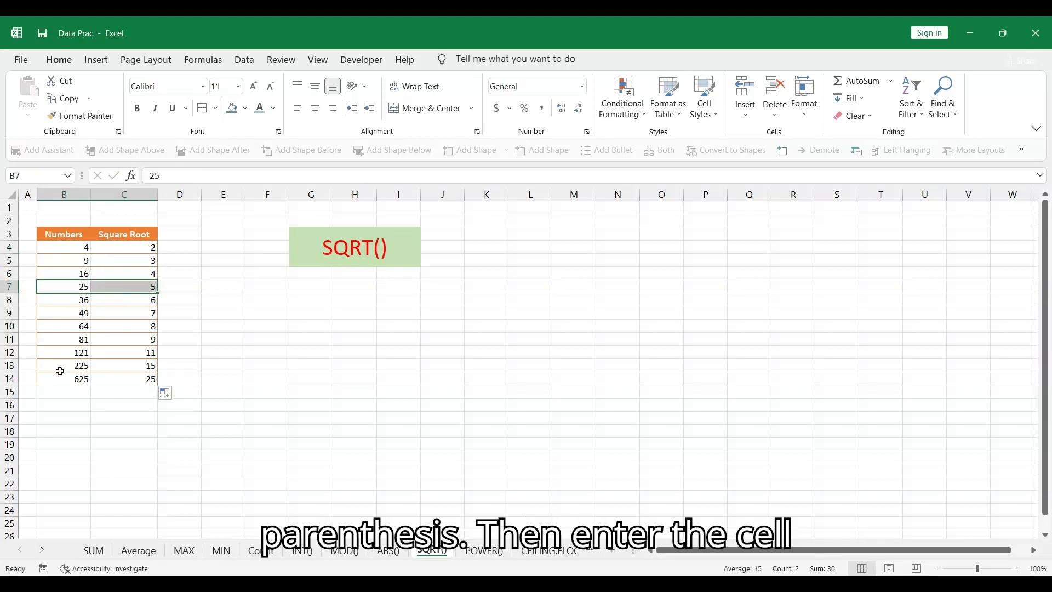
{"action": "left_click_drag", "start_coordinate": [62, 374], "coordinate": [106, 377]}
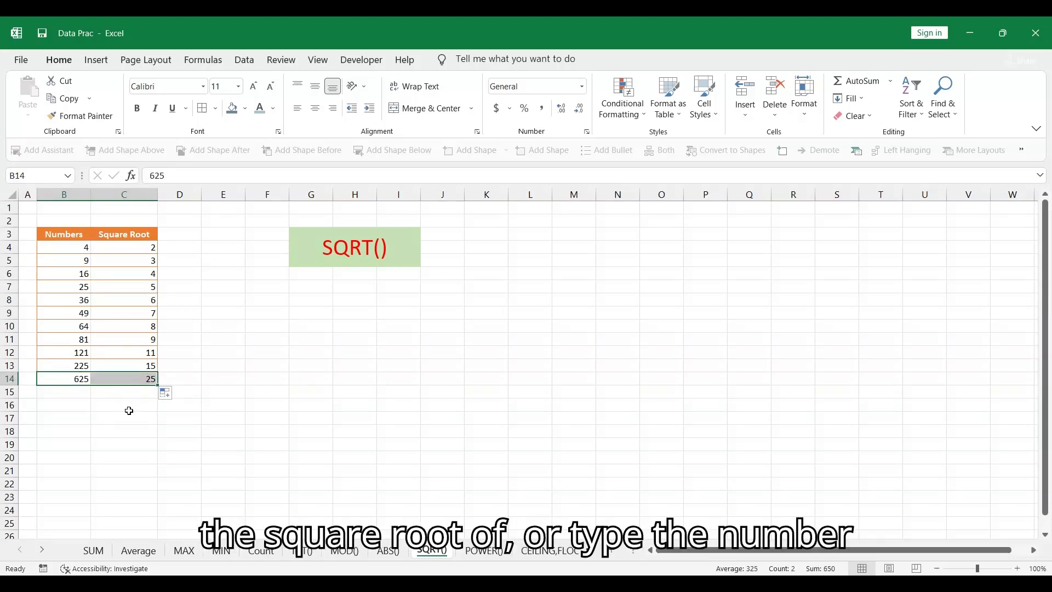
Try a square root of a directly entered number with =SQRT(25) in G10, and clear the cell.
{"action": "left_click", "coordinate": [313, 322]}
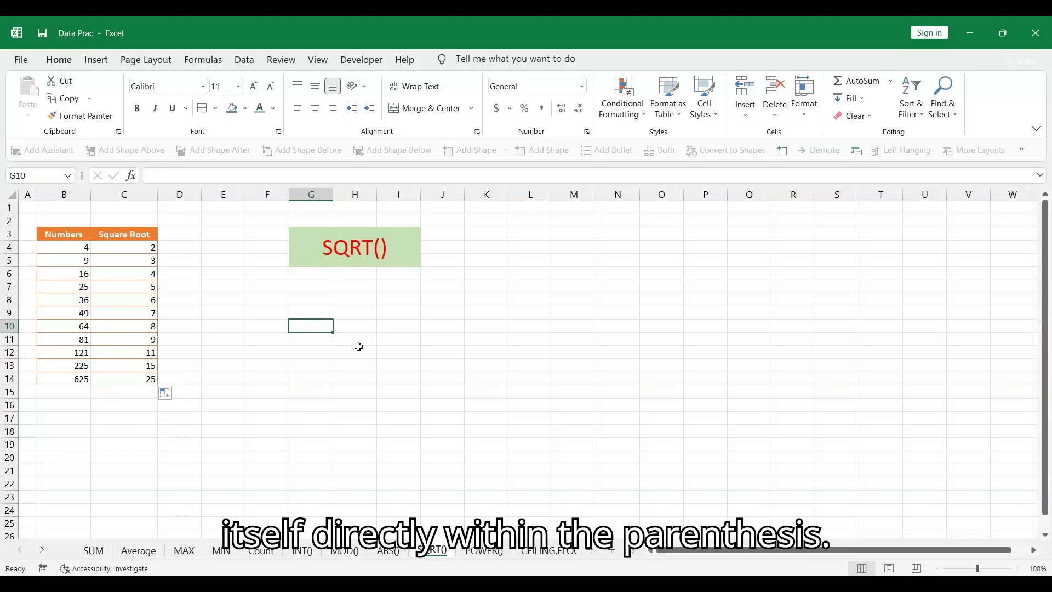
{"action": "type", "text": "=SQR"}
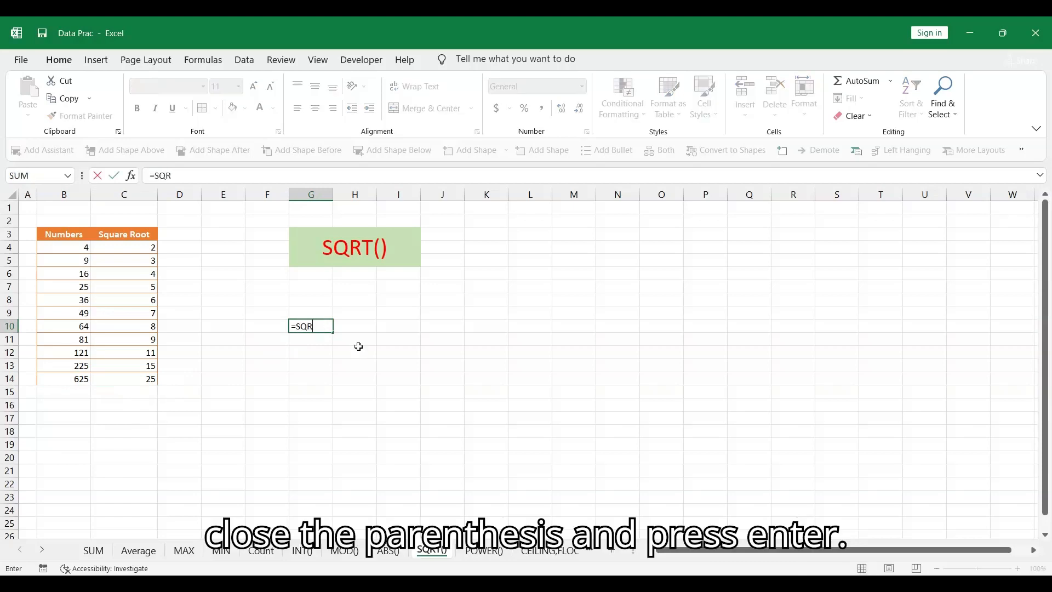
{"action": "type", "text": "T("}
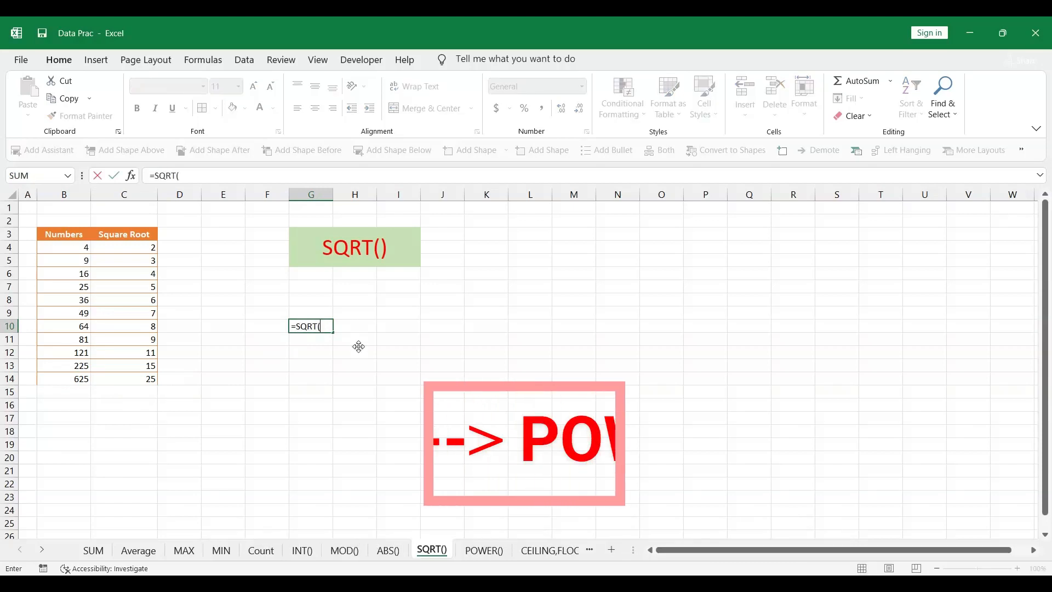
{"action": "type", "text": "25"}
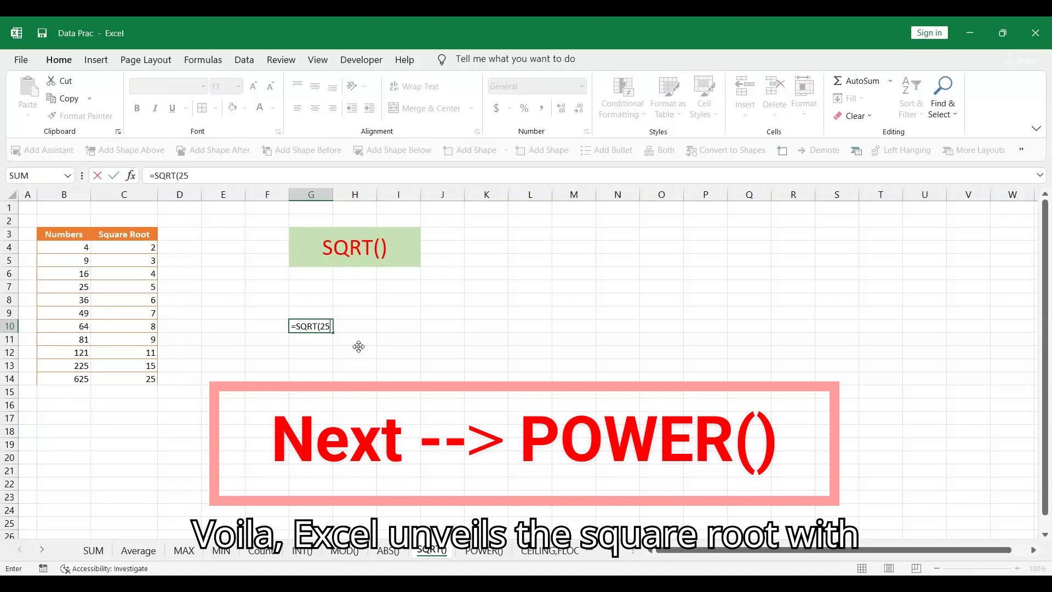
{"action": "key", "text": "Return"}
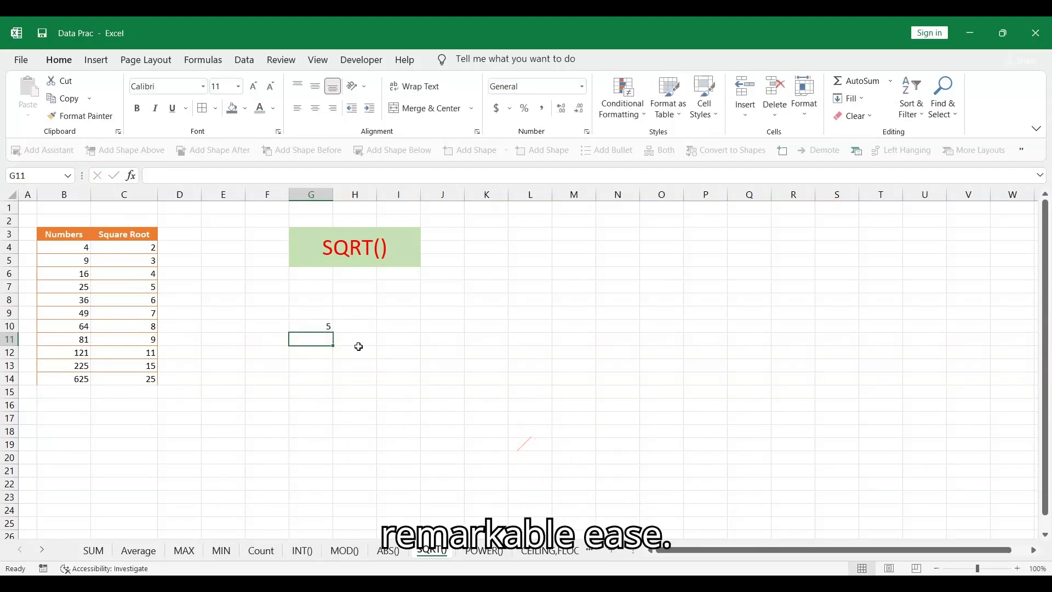
{"action": "left_click", "coordinate": [327, 328]}
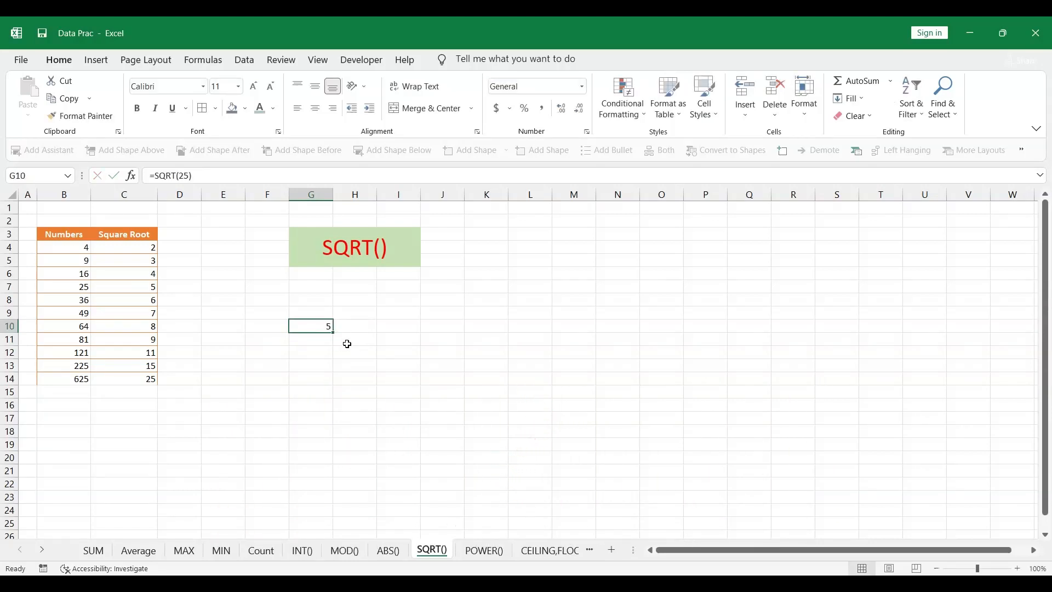
{"action": "key", "text": "Delete"}
Open the POWER() sheet and go through the Numbers, Power and RESULT columns.
{"action": "left_click", "coordinate": [484, 551]}
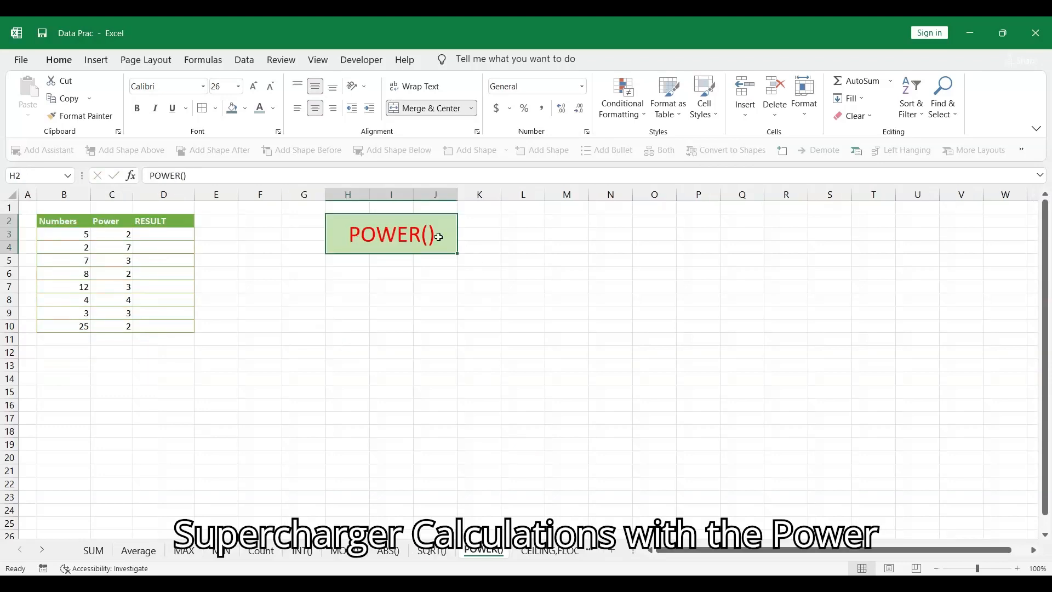
{"action": "left_click", "coordinate": [117, 233]}
{"action": "left_click_drag", "start_coordinate": [82, 220], "coordinate": [126, 228]}
{"action": "left_click", "coordinate": [141, 219]}
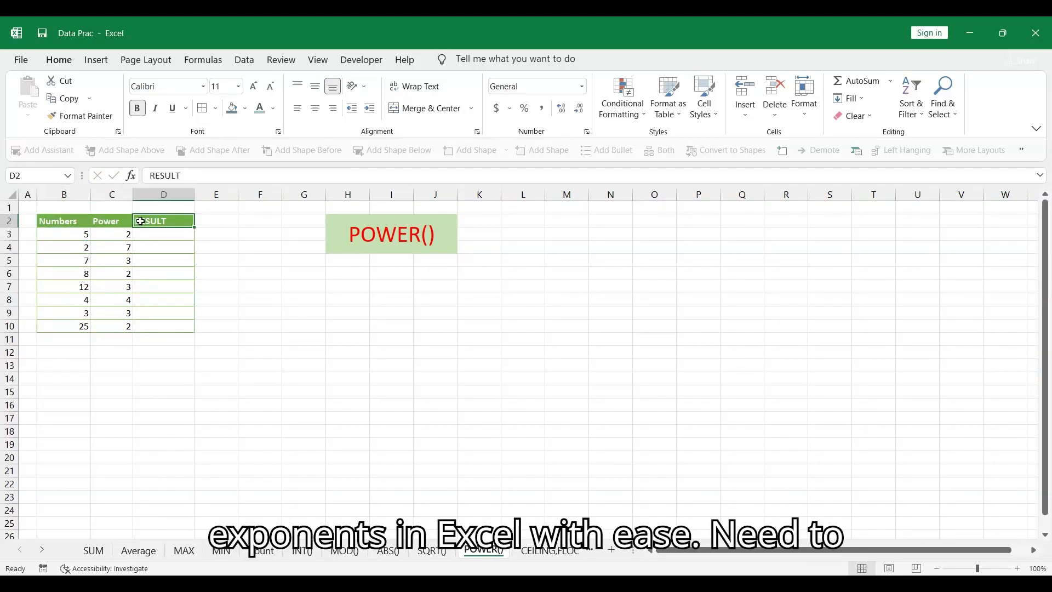
Raise each number to its power with =POWER(B3,C3) in D3 and fill the formula down through D10.
{"action": "left_click", "coordinate": [170, 235]}
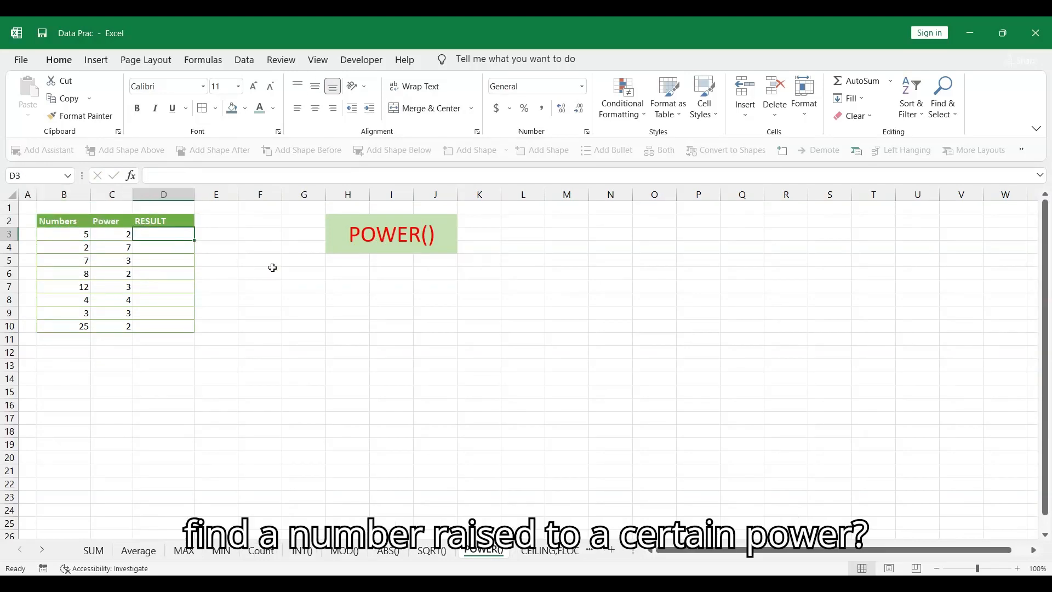
{"action": "type", "text": "=POWER("}
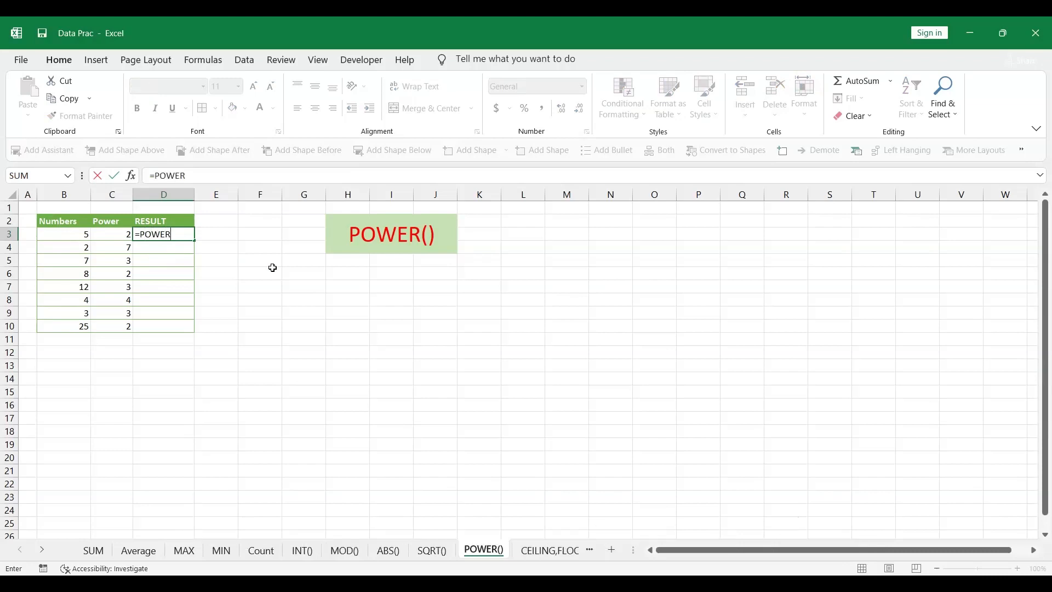
{"action": "key", "text": "Left"}
{"action": "key", "text": "Left"}
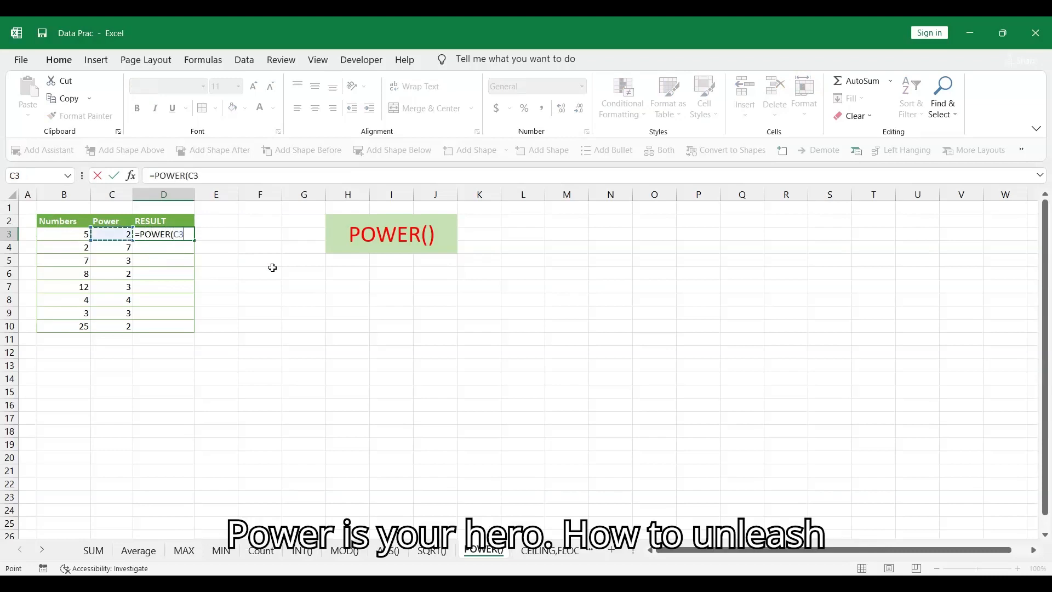
{"action": "type", "text": ","}
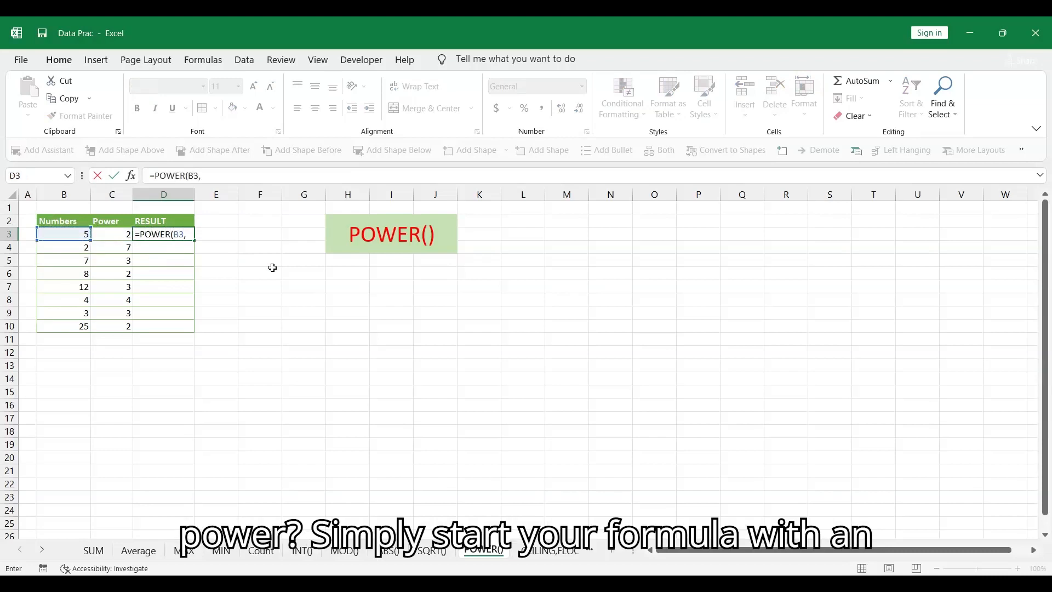
{"action": "key", "text": "Left"}
{"action": "type", "text": ")"}
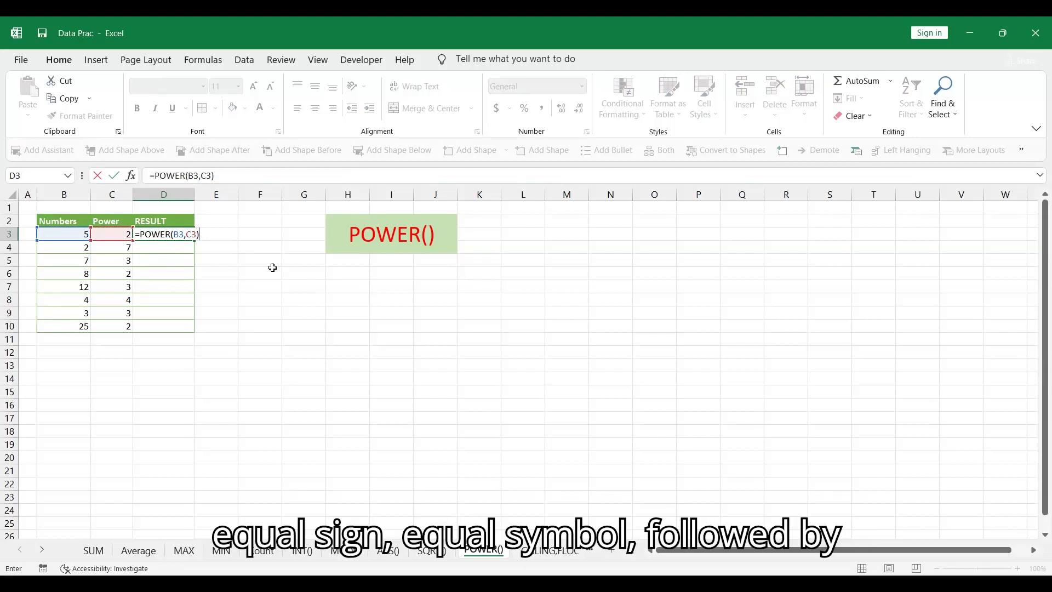
{"action": "key", "text": "Return"}
{"action": "left_click", "coordinate": [171, 235]}
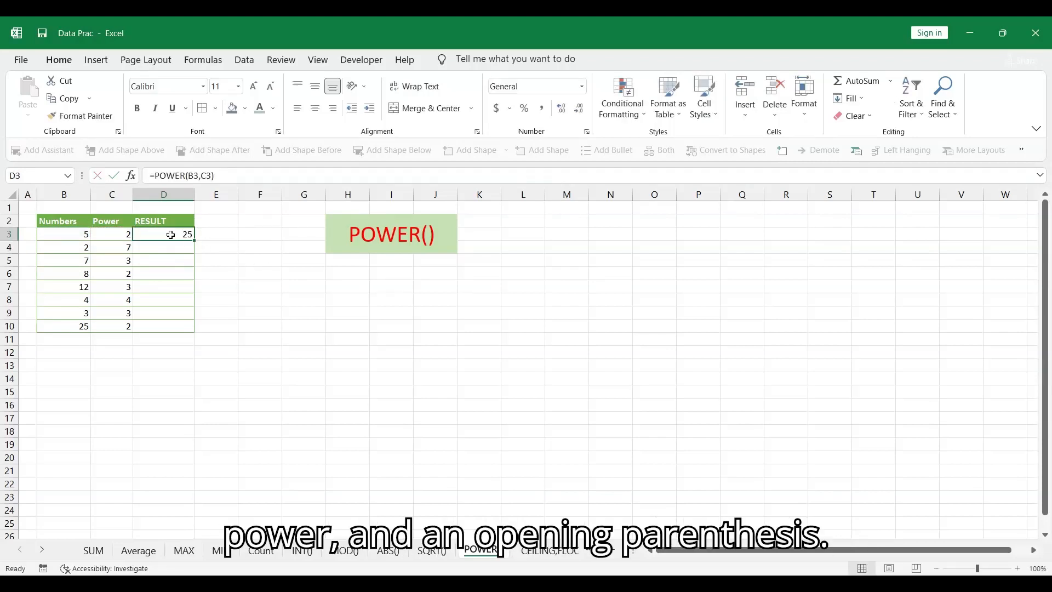
{"action": "left_click_drag", "start_coordinate": [194, 240], "coordinate": [189, 326]}
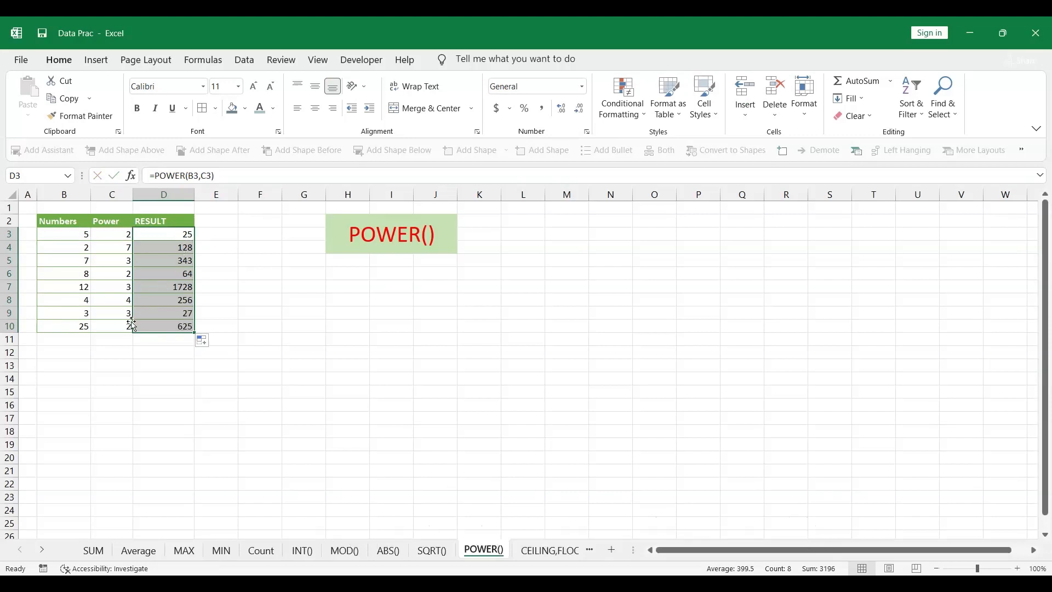
Compare the numbers and powers in rows 10, 9 and 7 with their results.
{"action": "left_click_drag", "start_coordinate": [85, 324], "coordinate": [152, 324]}
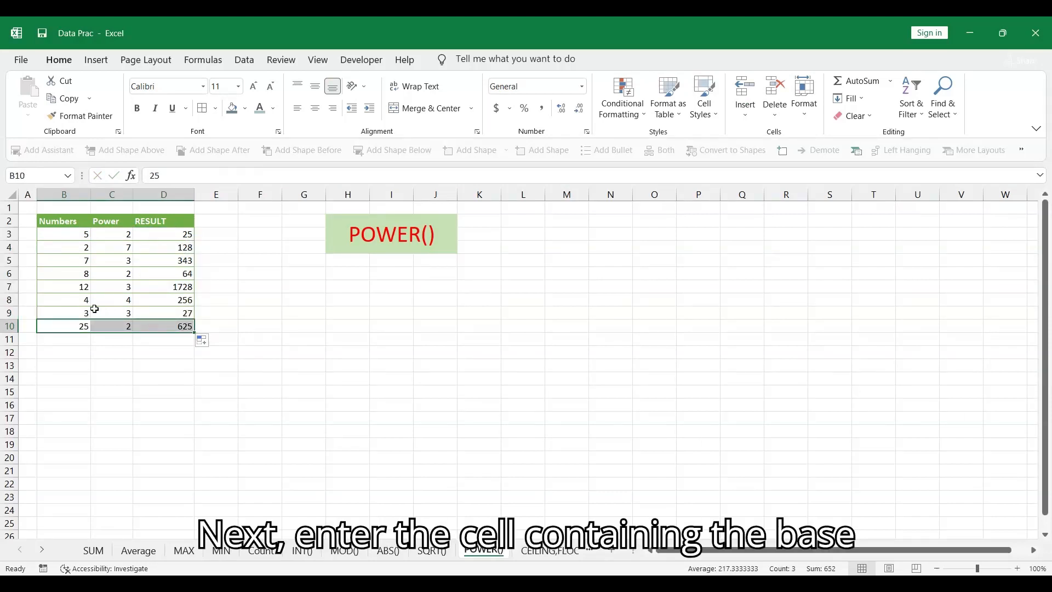
{"action": "left_click_drag", "start_coordinate": [82, 310], "coordinate": [158, 309]}
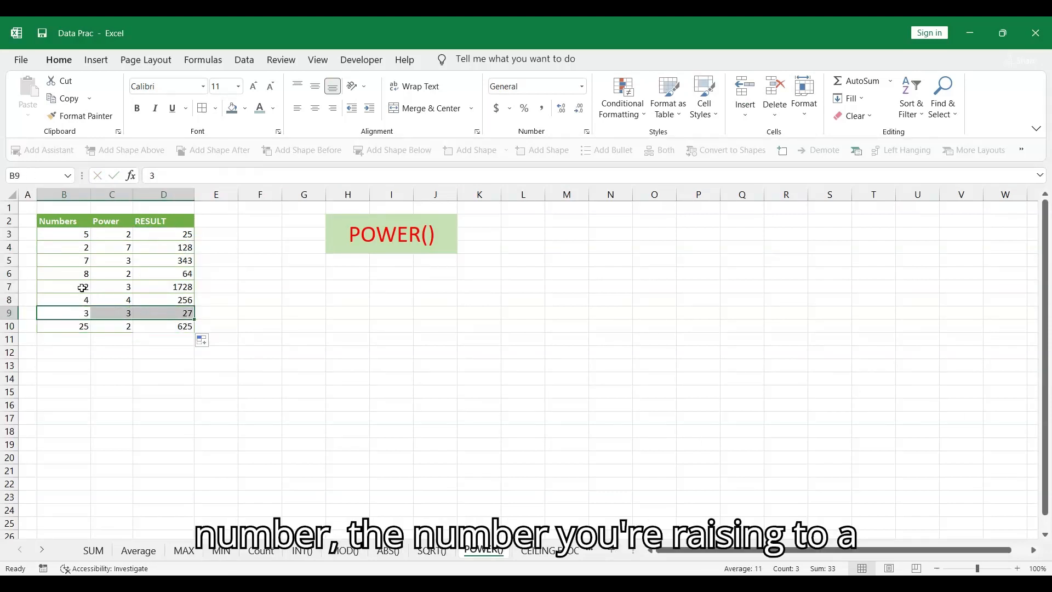
{"action": "left_click_drag", "start_coordinate": [82, 288], "coordinate": [170, 286]}
{"action": "left_click", "coordinate": [184, 374]}
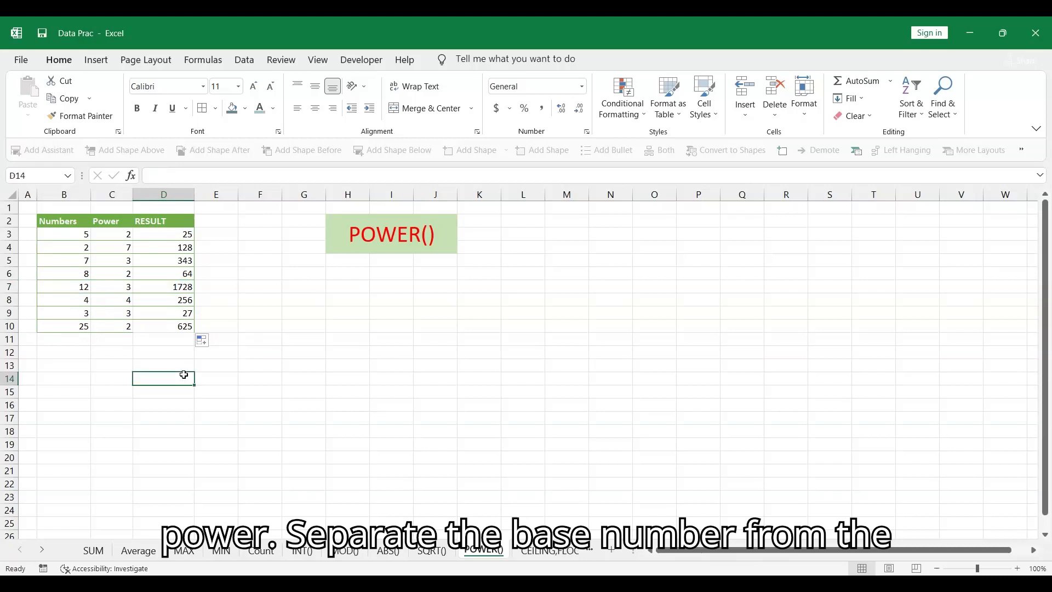
Try a power of directly entered numbers with =POWER(5,3) in H8, and undo the entry.
{"action": "left_click", "coordinate": [338, 301]}
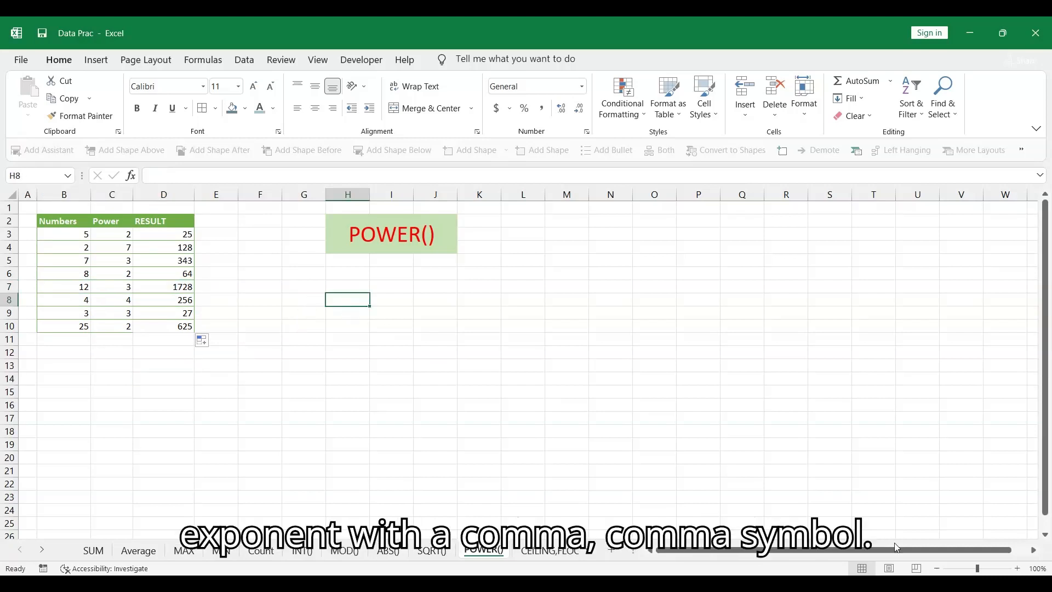
{"action": "type", "text": "=POW"}
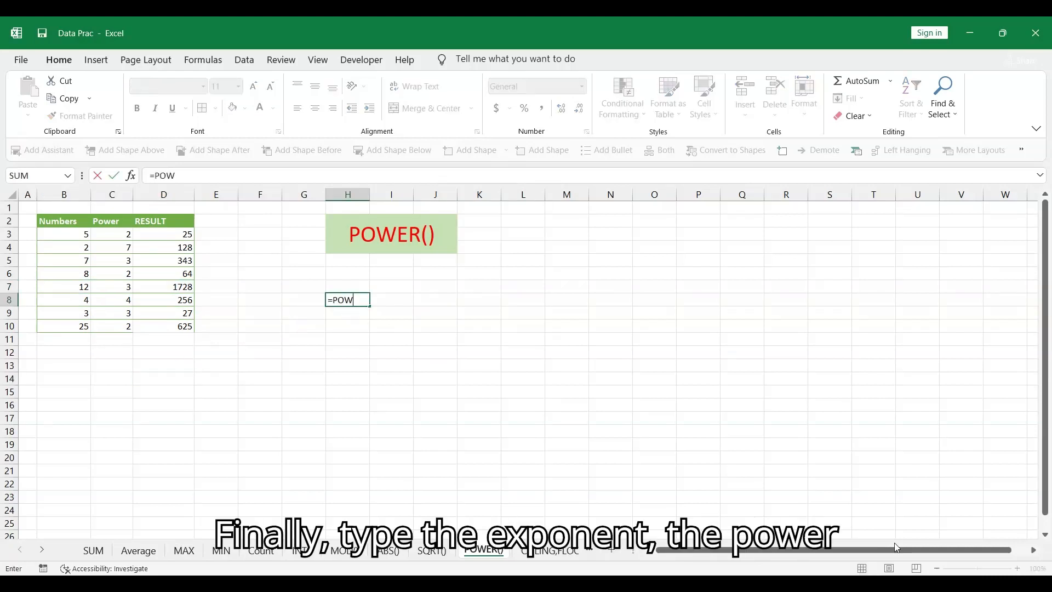
{"action": "type", "text": "ER(5"}
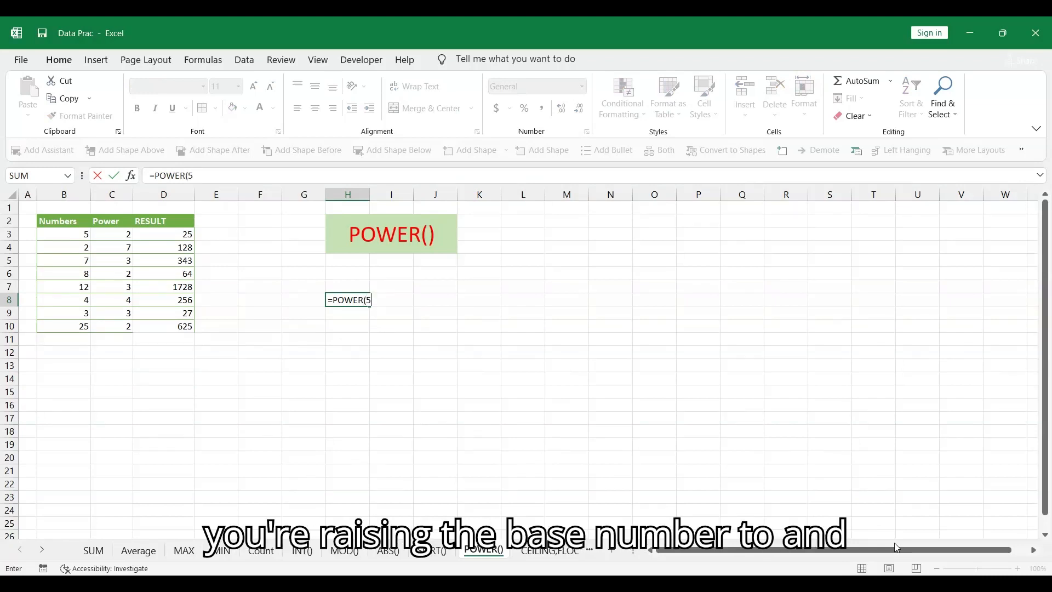
{"action": "type", "text": ",3)"}
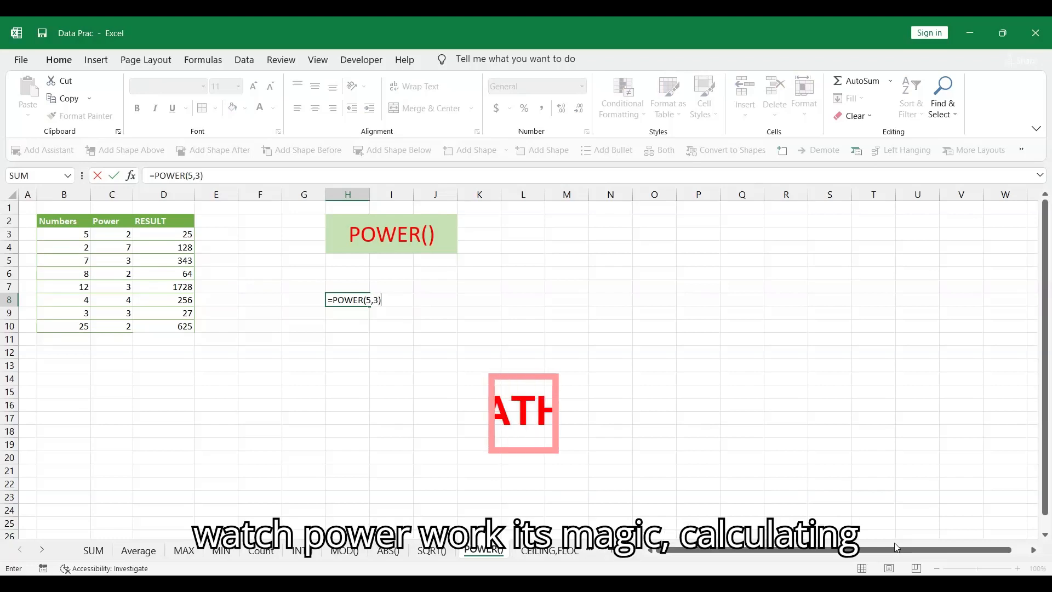
{"action": "key", "text": "Return"}
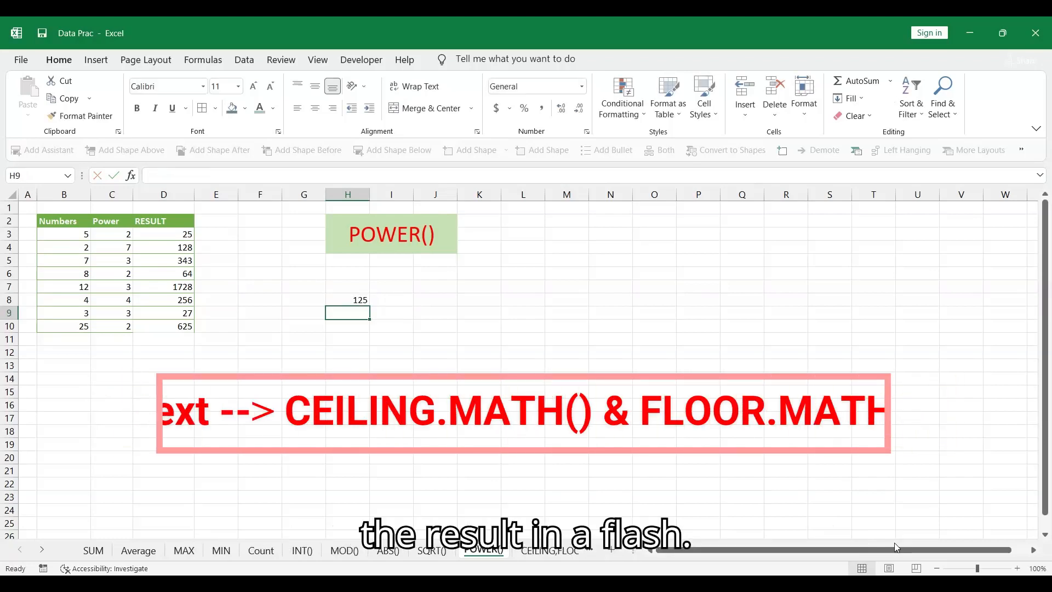
{"action": "key", "text": "ctrl+z"}
{"action": "left_click", "coordinate": [432, 338]}
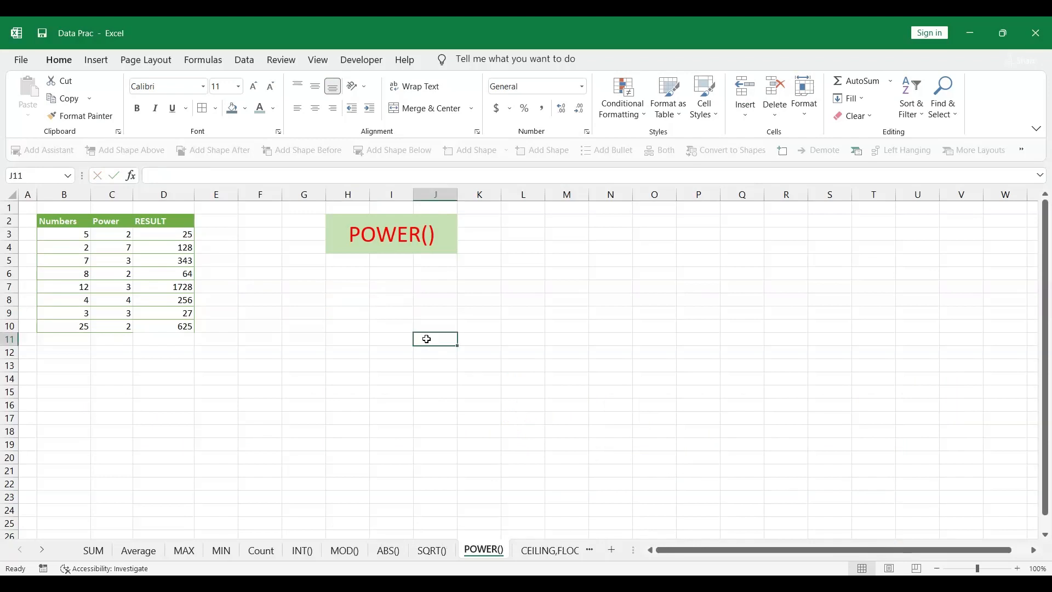
Open the CEILING,FLOOR sheet and go through its column headers and the values in the Number column.
{"action": "left_click", "coordinate": [541, 550]}
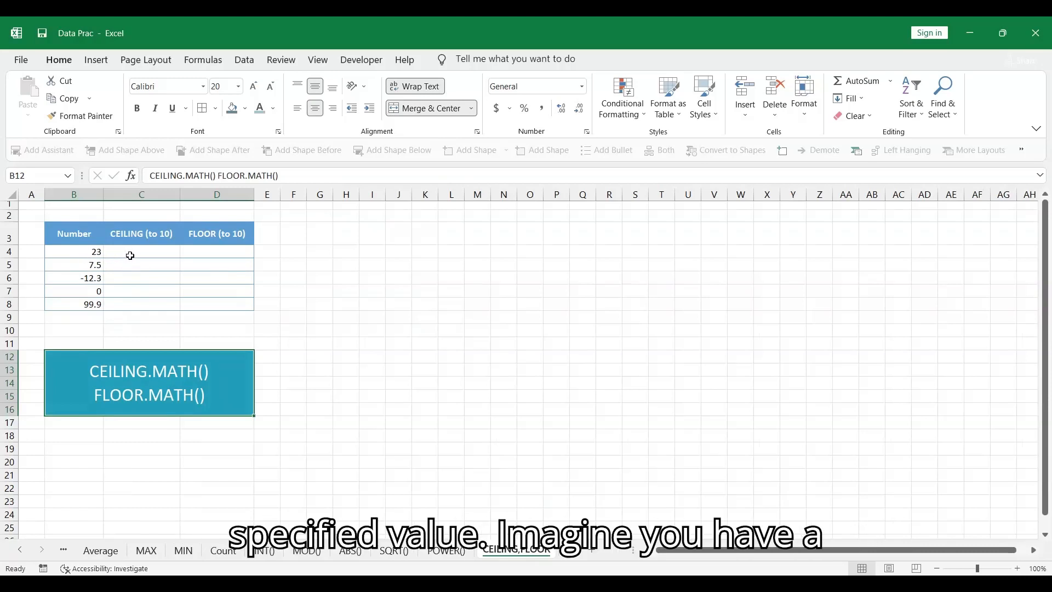
{"action": "left_click", "coordinate": [81, 239]}
{"action": "left_click", "coordinate": [138, 239]}
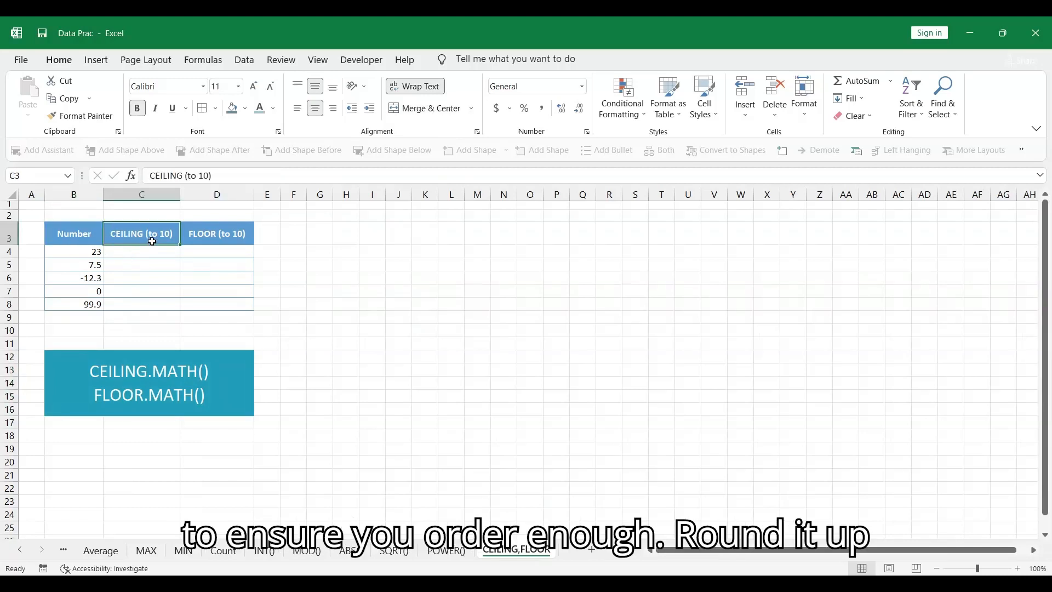
{"action": "left_click", "coordinate": [228, 240]}
{"action": "left_click_drag", "start_coordinate": [93, 253], "coordinate": [91, 299]}
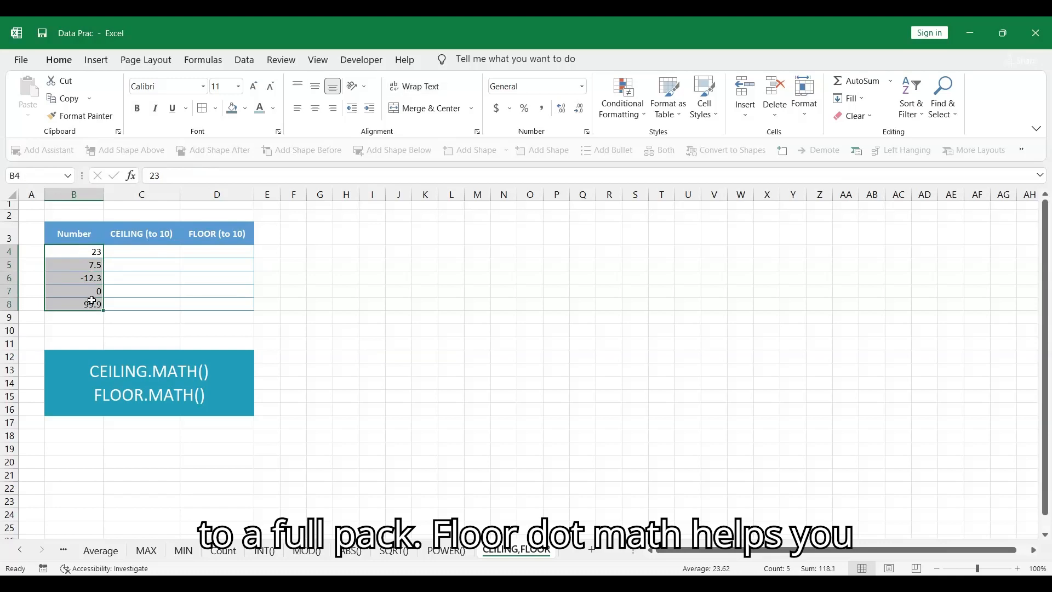
Round the first number up with =CEILING.MATH(B4) in C4, without a significance argument.
{"action": "left_click", "coordinate": [157, 251]}
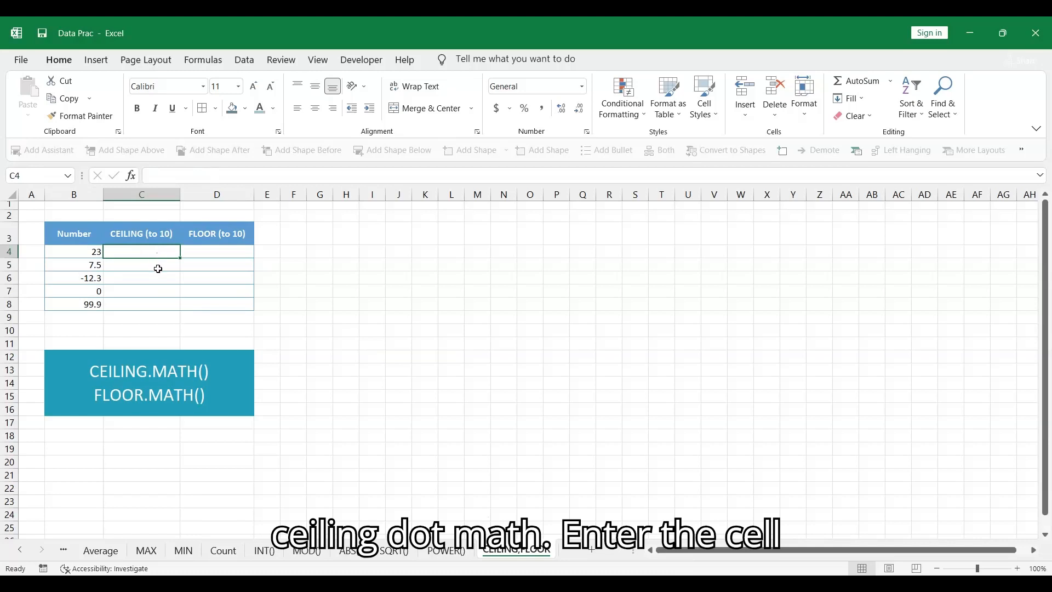
{"action": "left_click", "coordinate": [158, 266]}
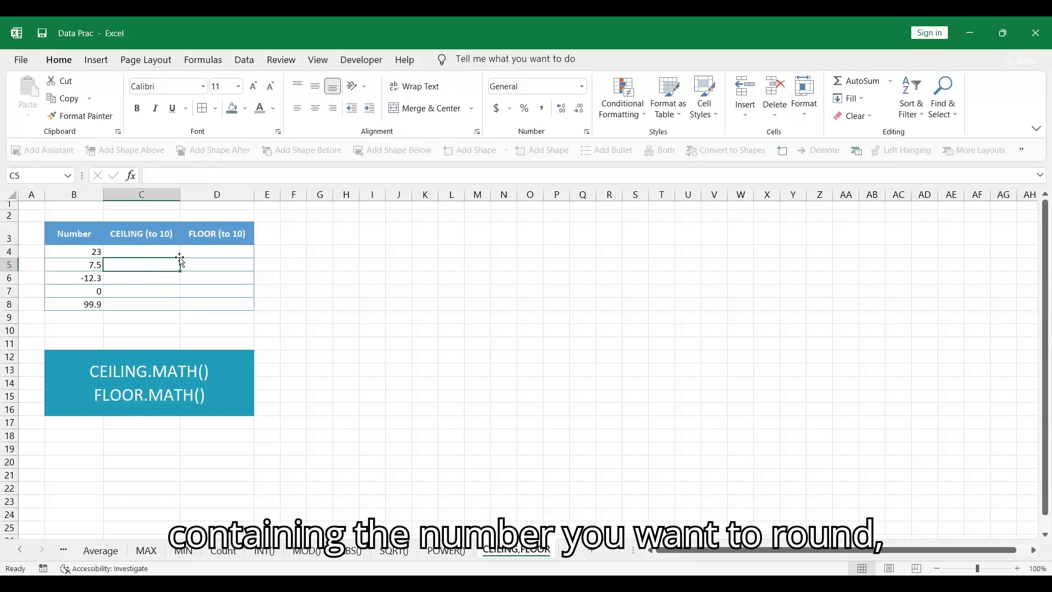
{"action": "left_click", "coordinate": [152, 251]}
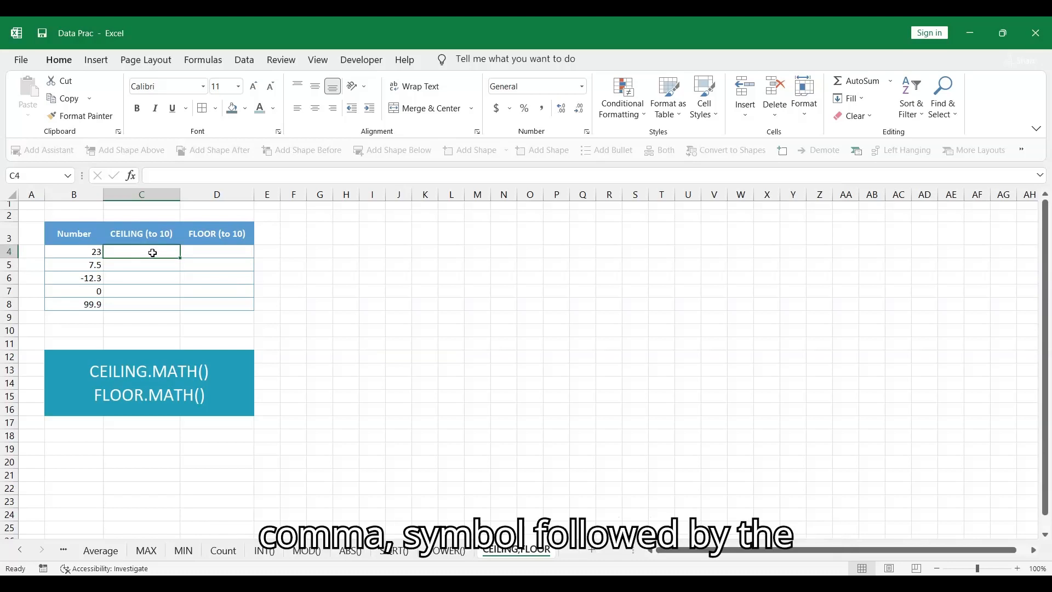
{"action": "type", "text": "=C"}
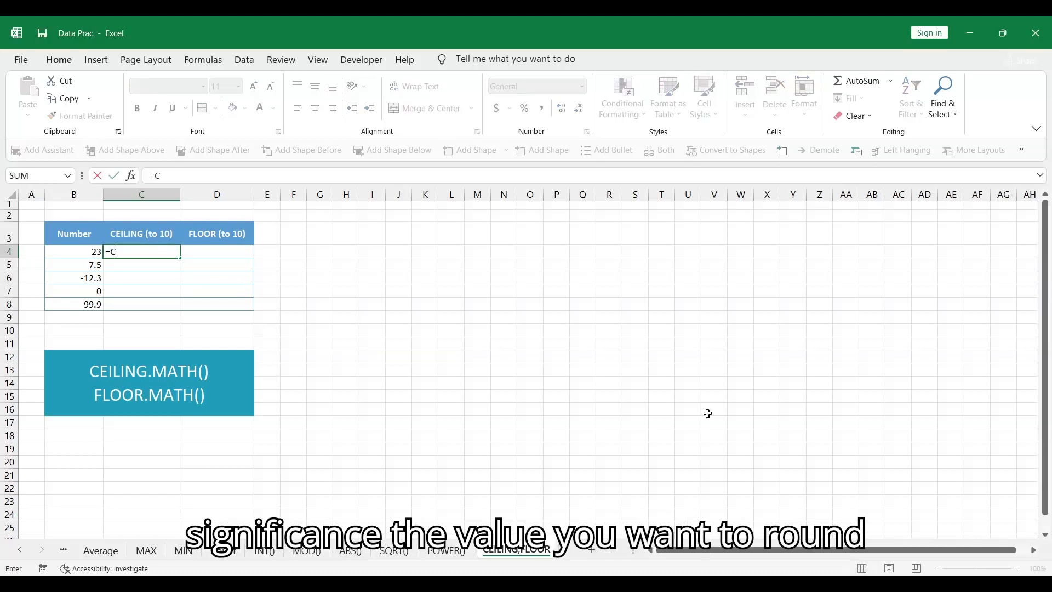
{"action": "type", "text": "EIL"}
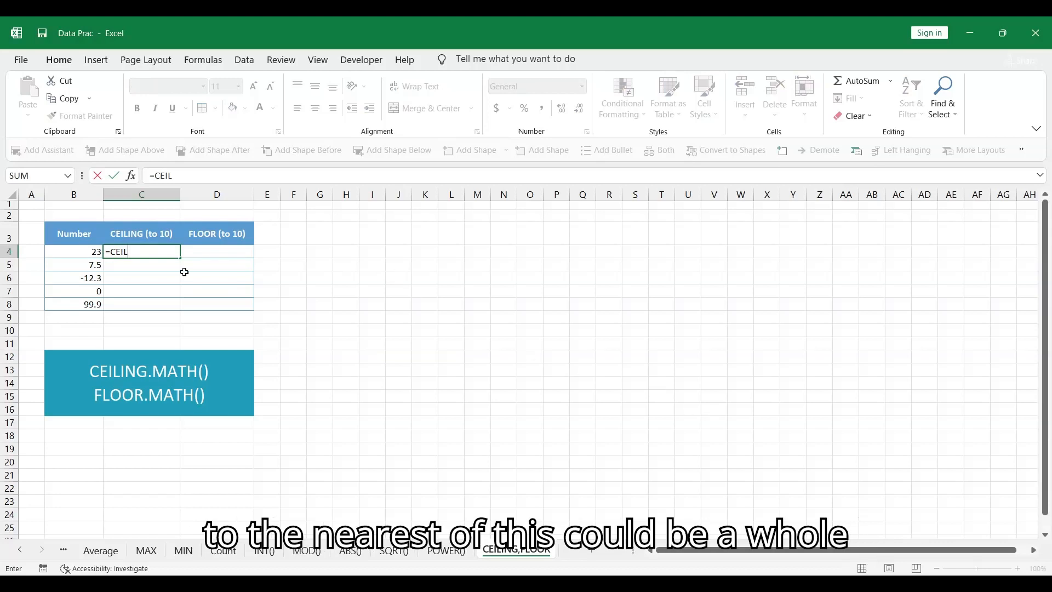
{"action": "key", "text": "Tab"}
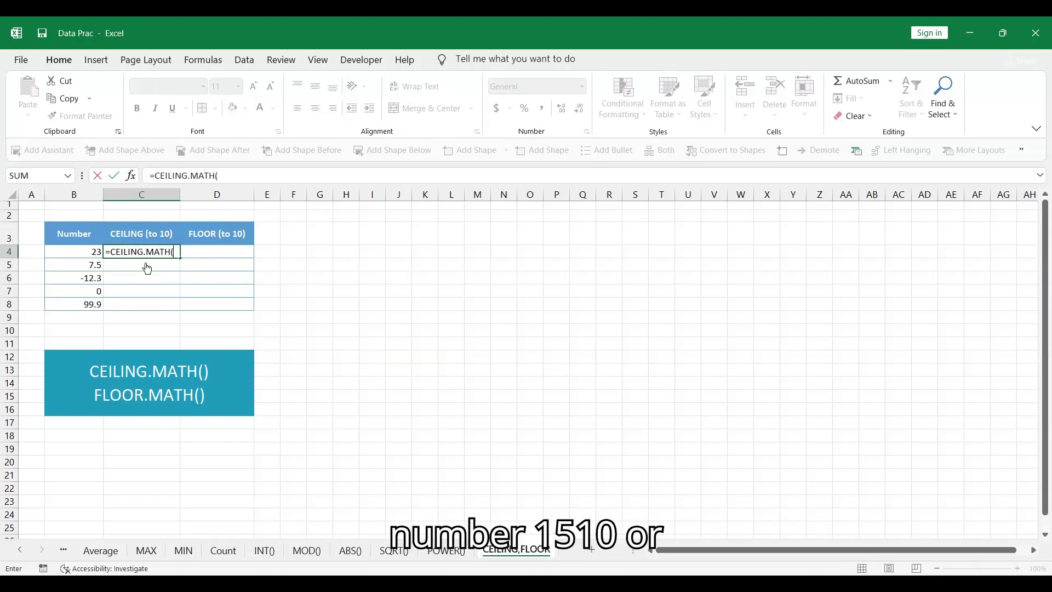
{"action": "left_click", "coordinate": [86, 251]}
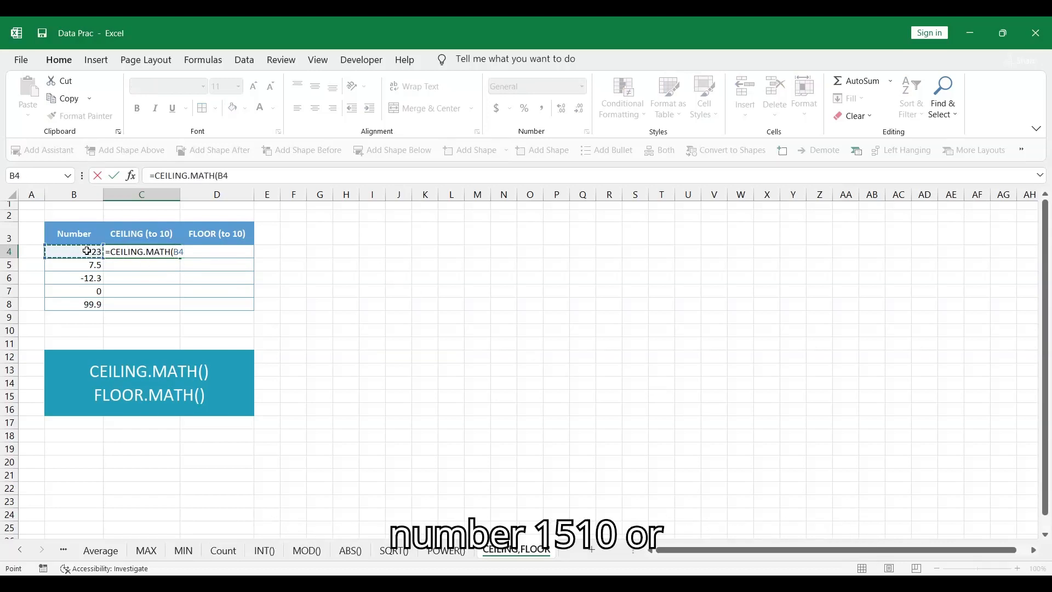
{"action": "type", "text": ")"}
{"action": "key", "text": "Return"}
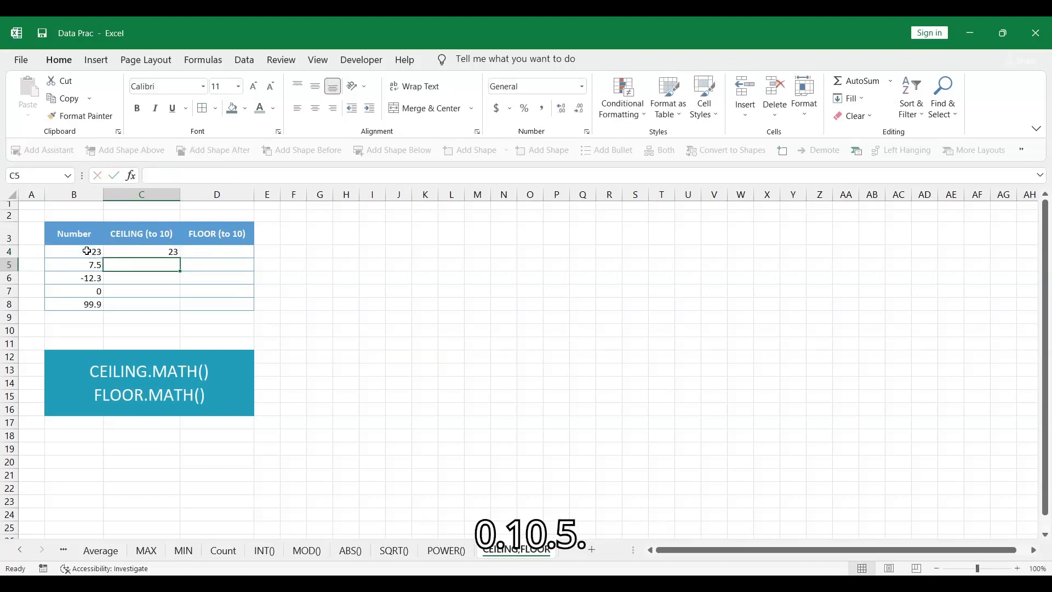
Add a significance of 10 to the C4 formula, making it =CEILING.MATH(B4,10), and fill it down through C8.
{"action": "left_click", "coordinate": [156, 251]}
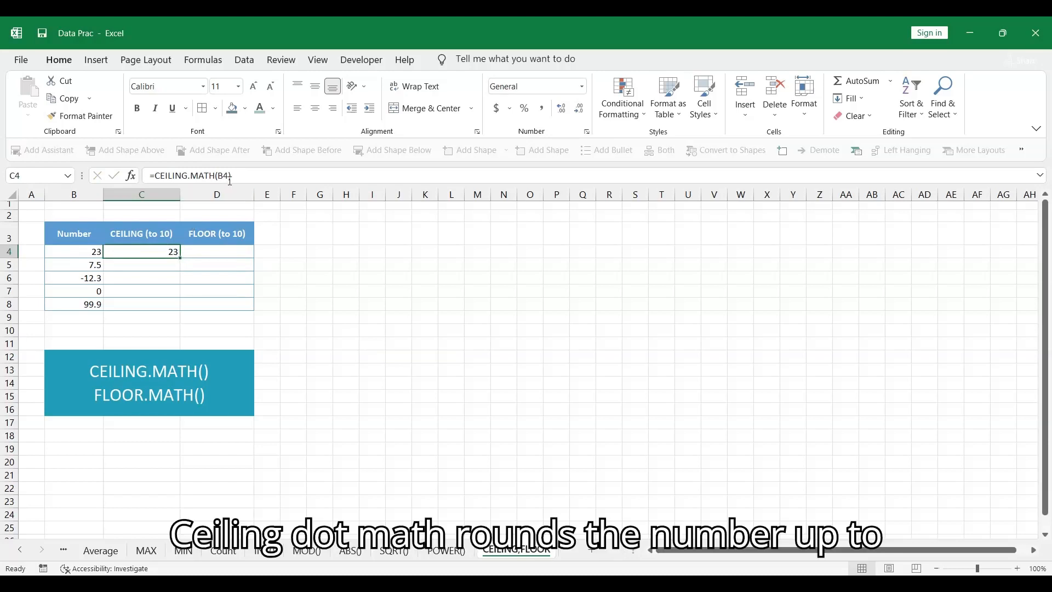
{"action": "double_click", "coordinate": [171, 251]}
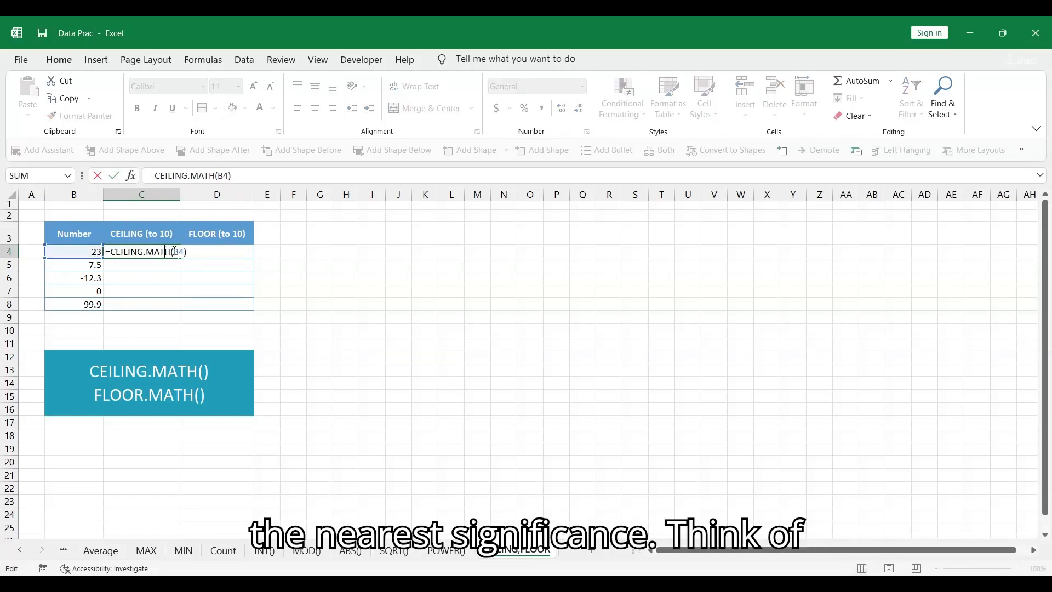
{"action": "type", "text": ","}
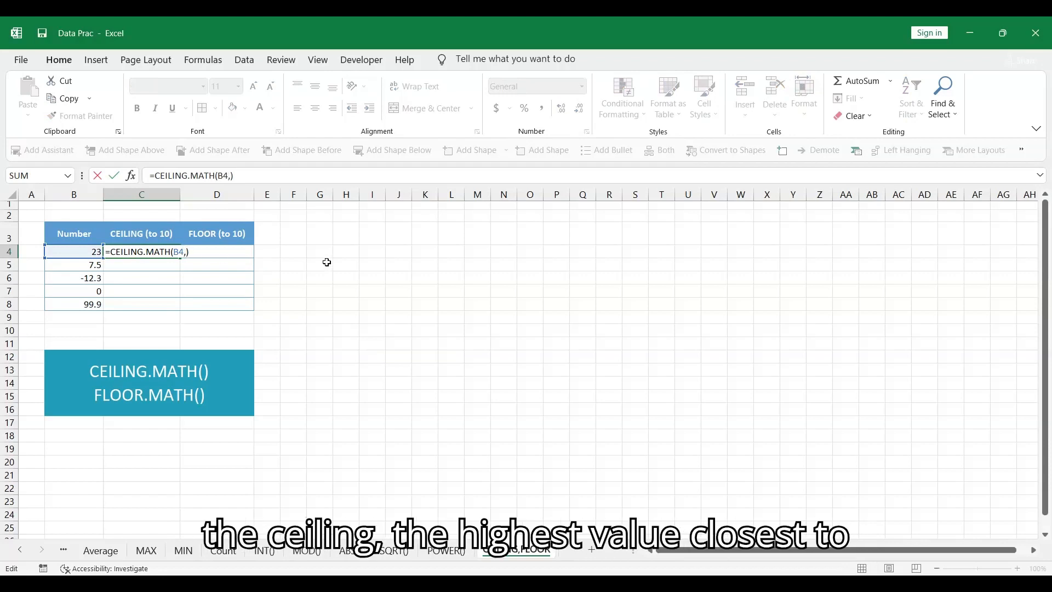
{"action": "type", "text": "10"}
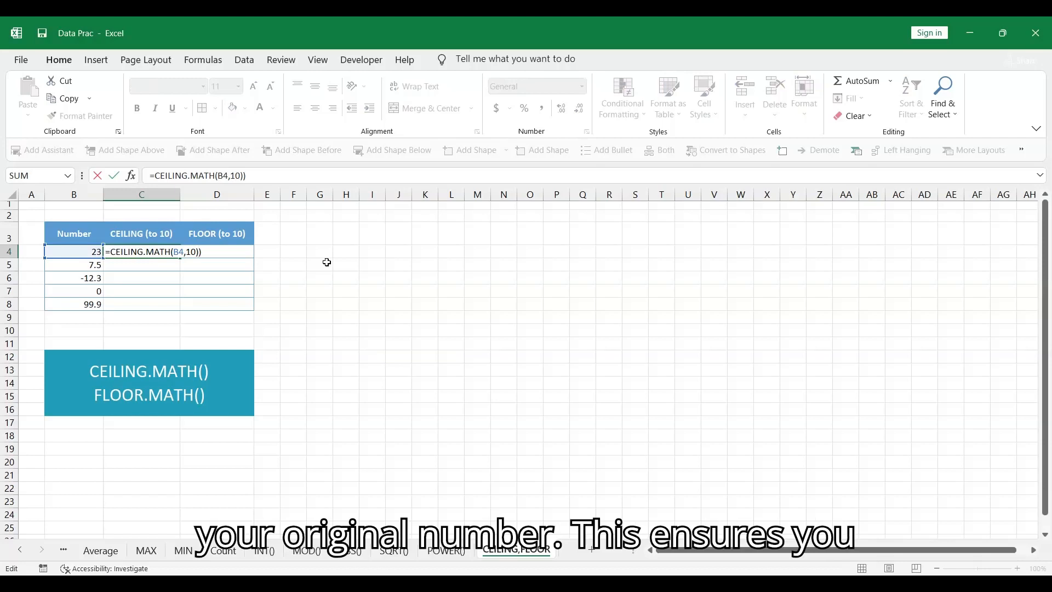
{"action": "key", "text": "BackSpace"}
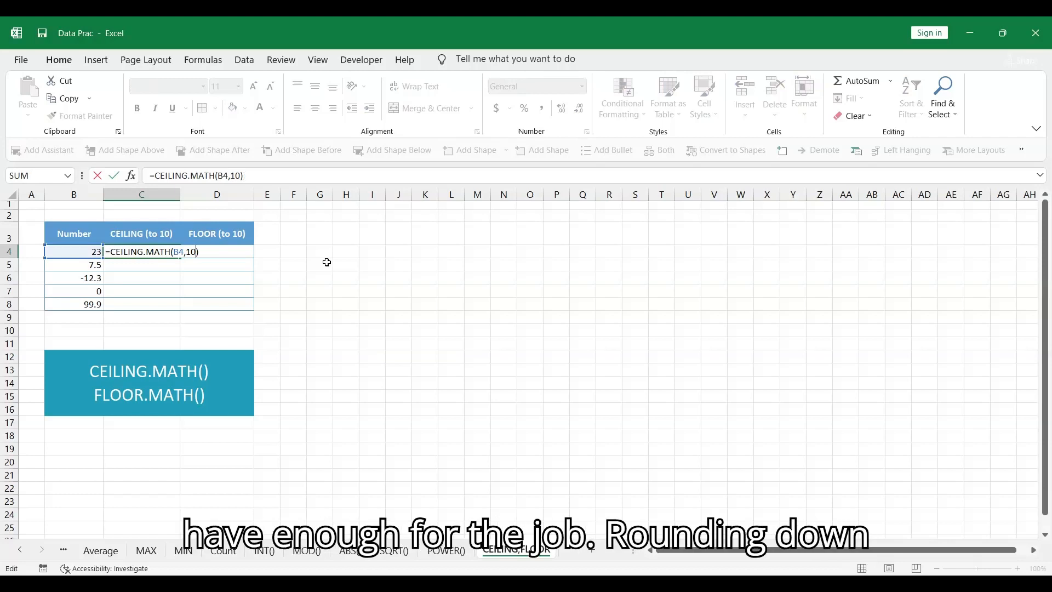
{"action": "key", "text": "Return"}
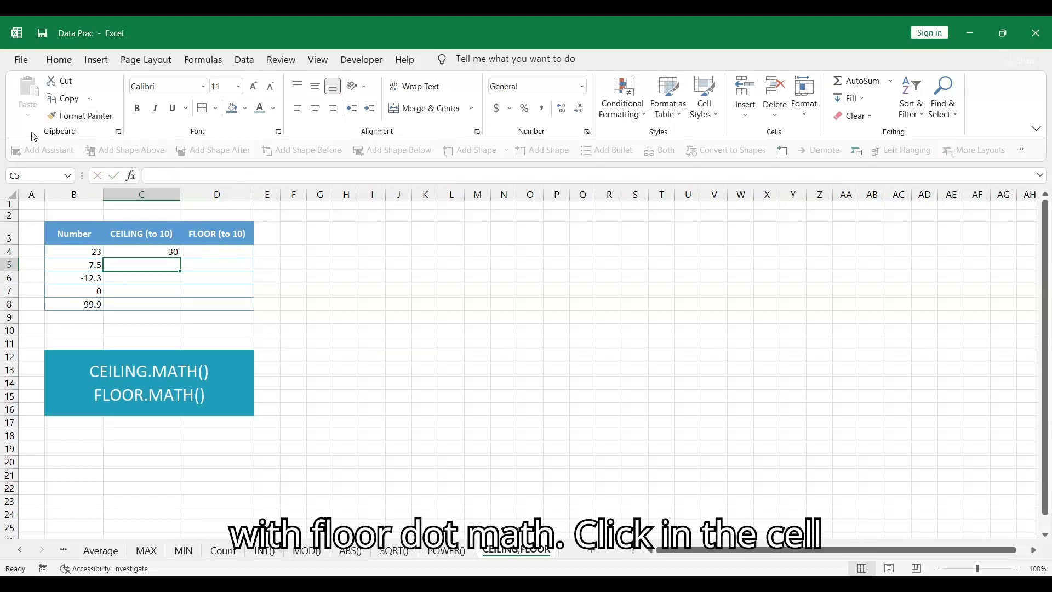
{"action": "left_click", "coordinate": [161, 250]}
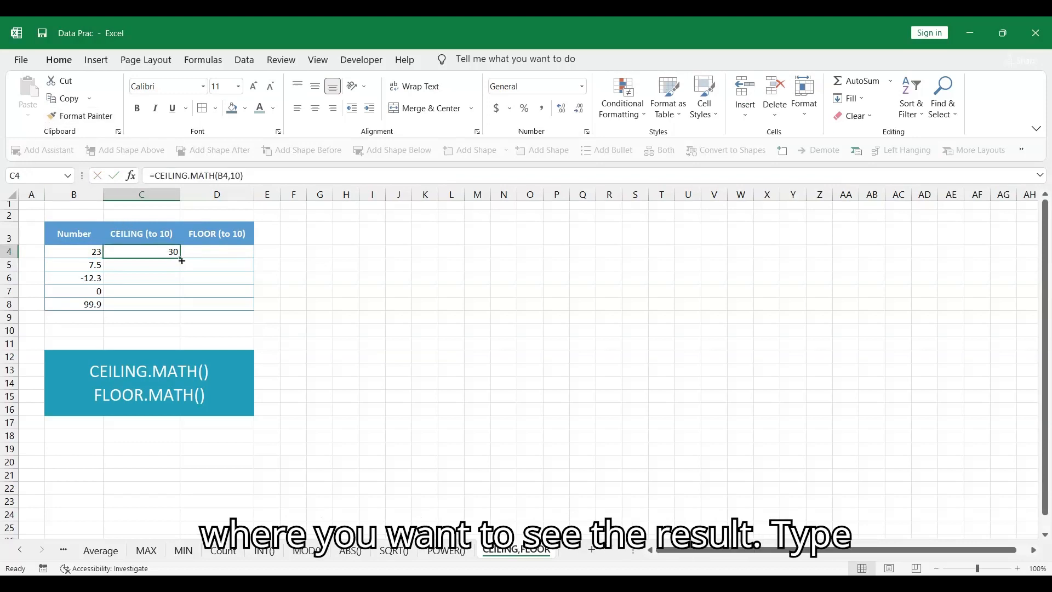
{"action": "left_click_drag", "start_coordinate": [180, 261], "coordinate": [184, 310]}
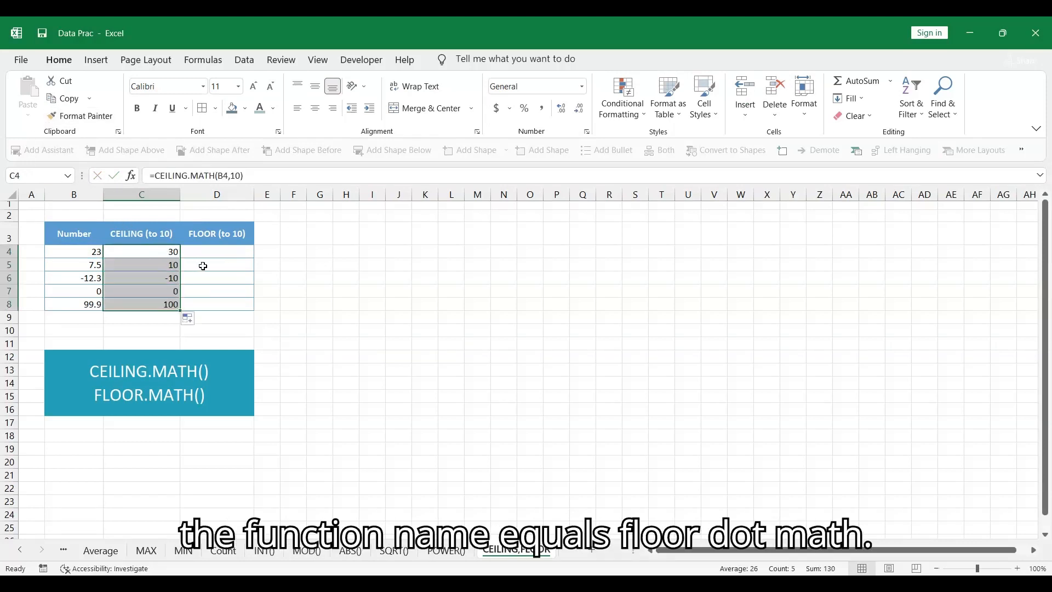
Round the first number down to a multiple of 10 with =FLOOR.MATH(B4,10) in D4.
{"action": "left_click", "coordinate": [170, 301]}
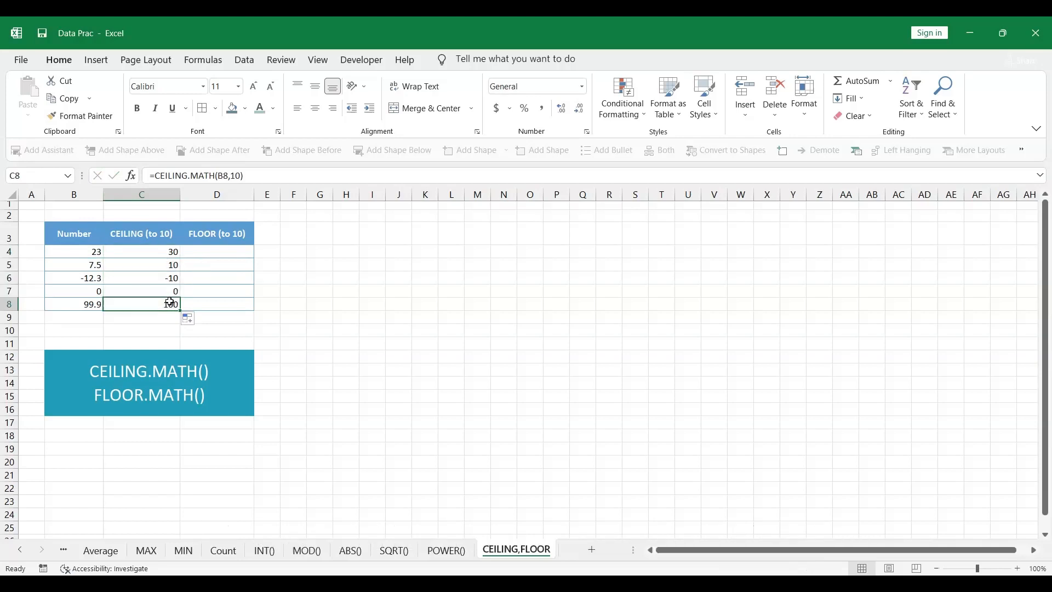
{"action": "left_click", "coordinate": [215, 250]}
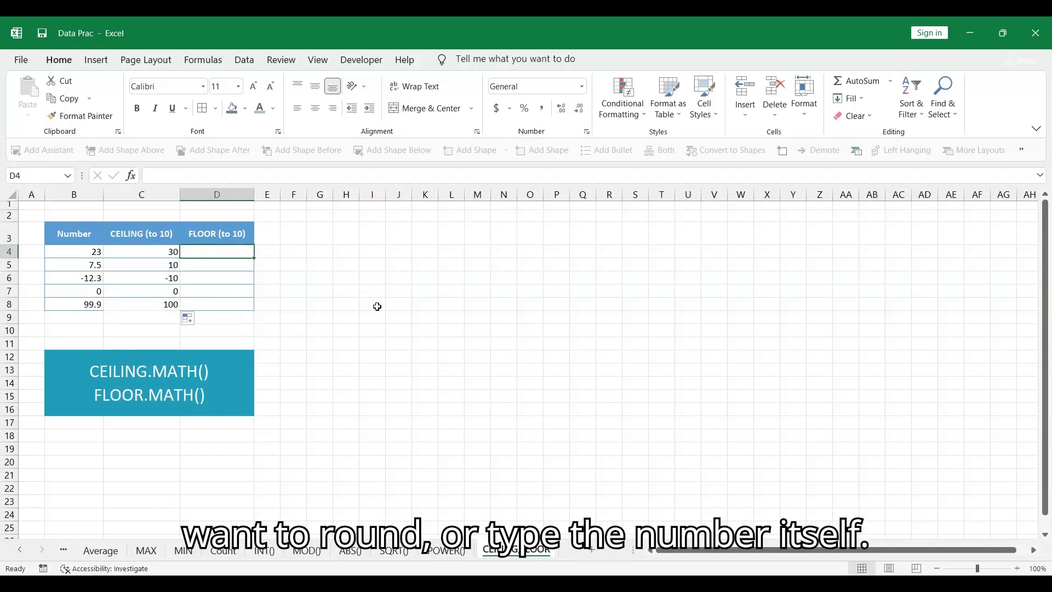
{"action": "type", "text": "=FLOR"}
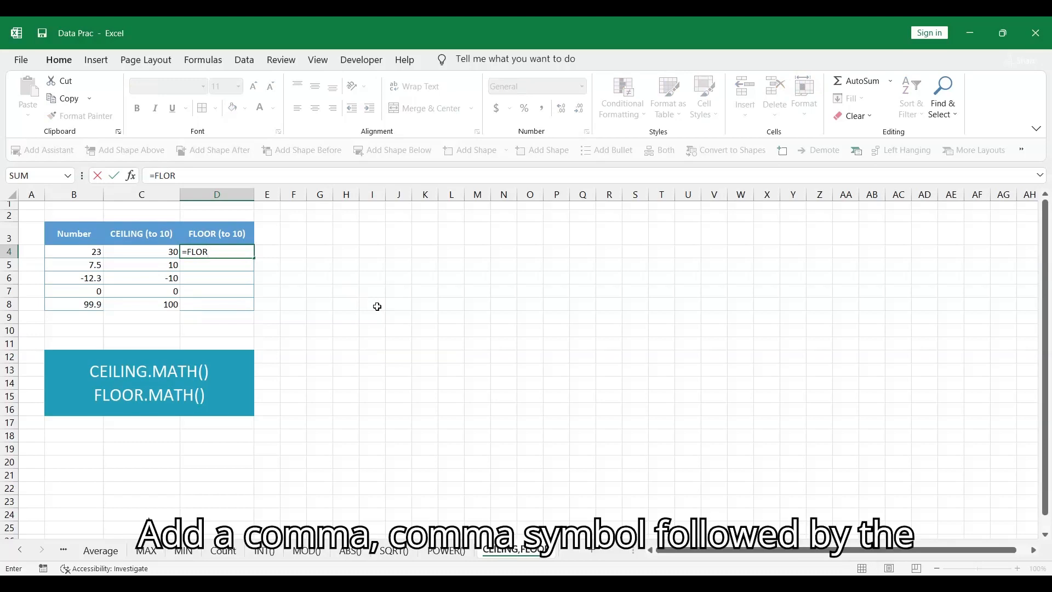
{"action": "key", "text": "BackSpace"}
{"action": "double_click", "coordinate": [225, 268]}
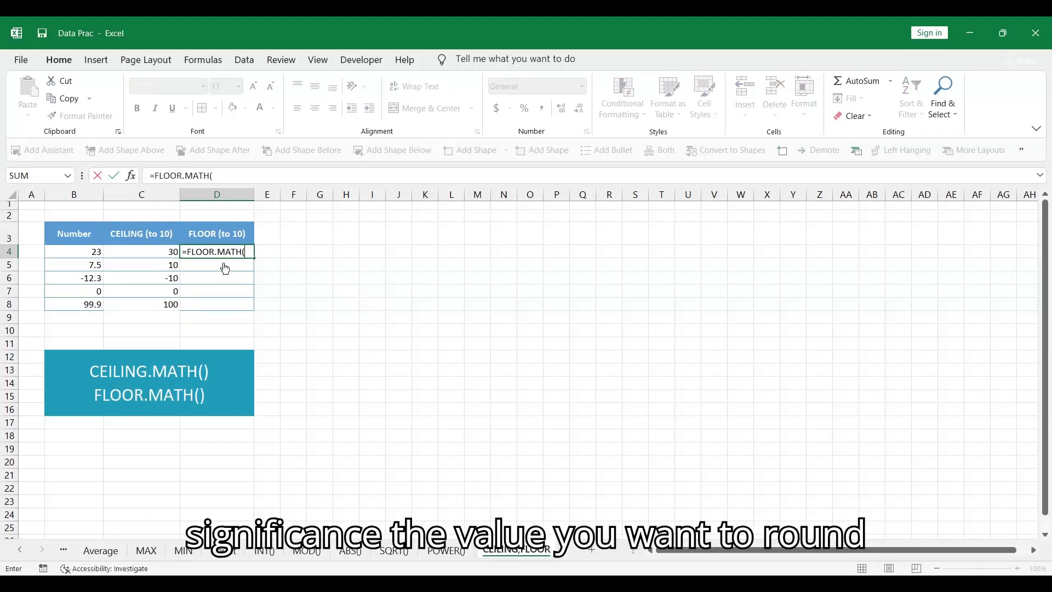
{"action": "left_click", "coordinate": [90, 252]}
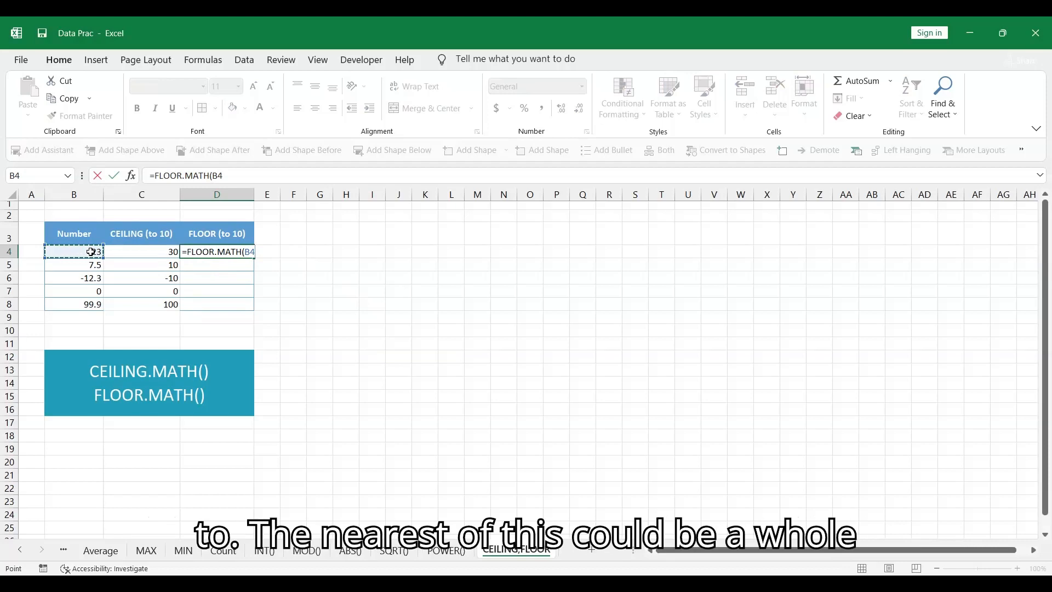
{"action": "type", "text": ","}
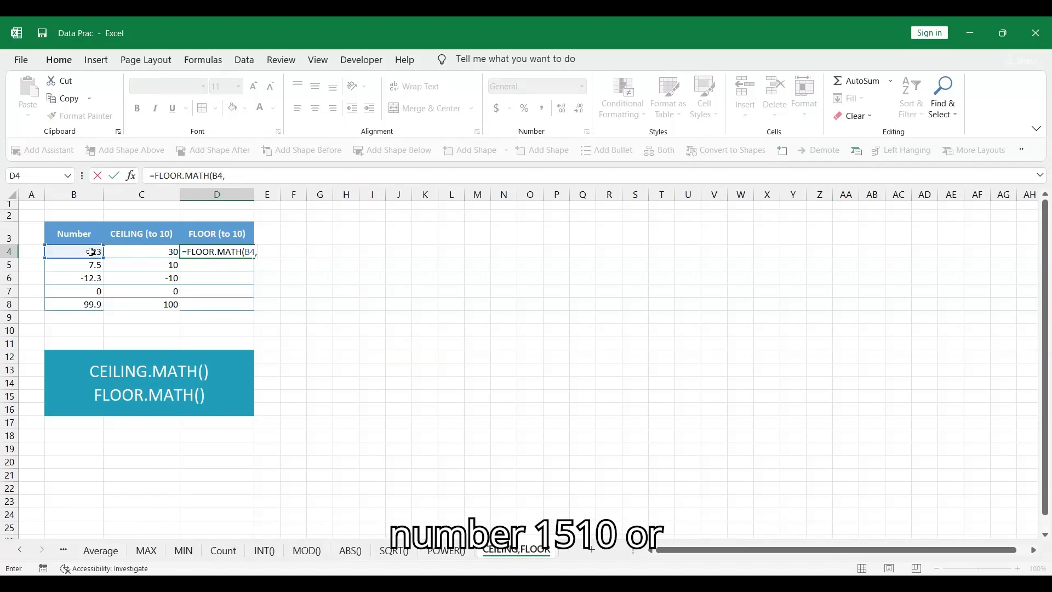
{"action": "type", "text": "10)"}
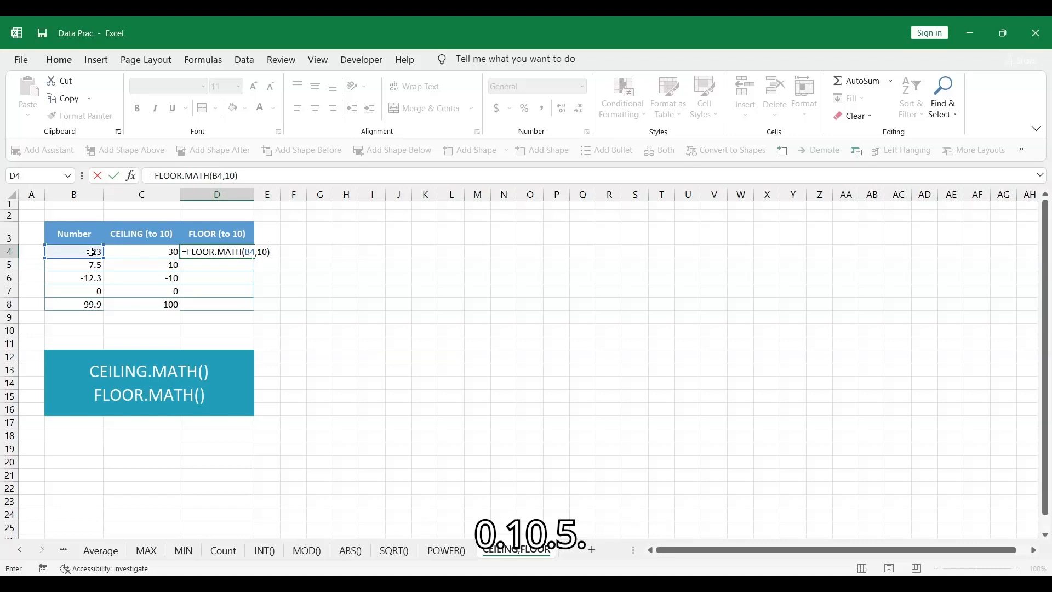
{"action": "key", "text": "Return"}
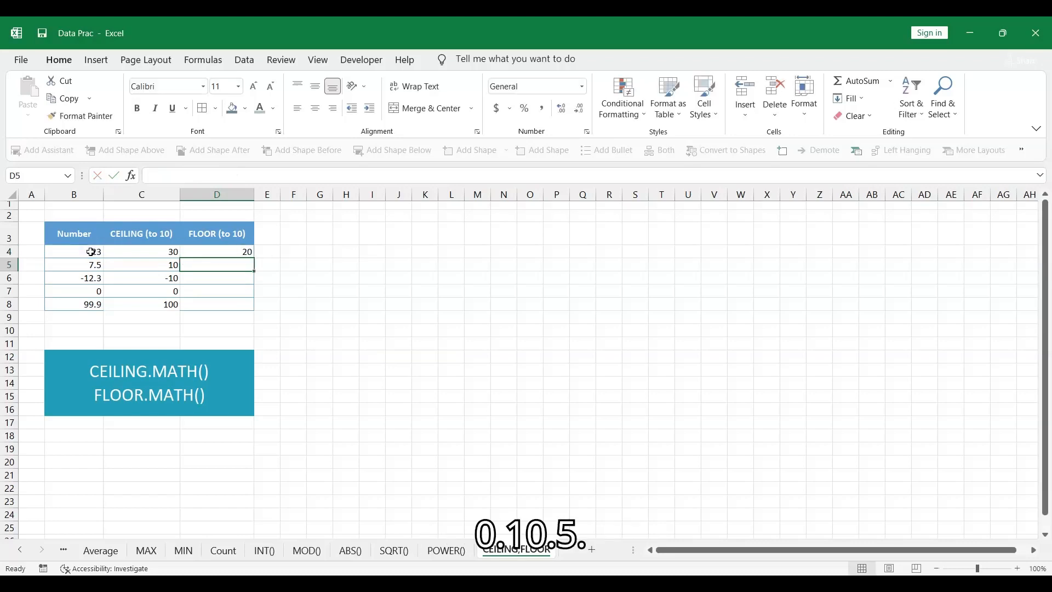
Fill the D4 floor formula down through D8 for the remaining numbers.
{"action": "left_click", "coordinate": [214, 251]}
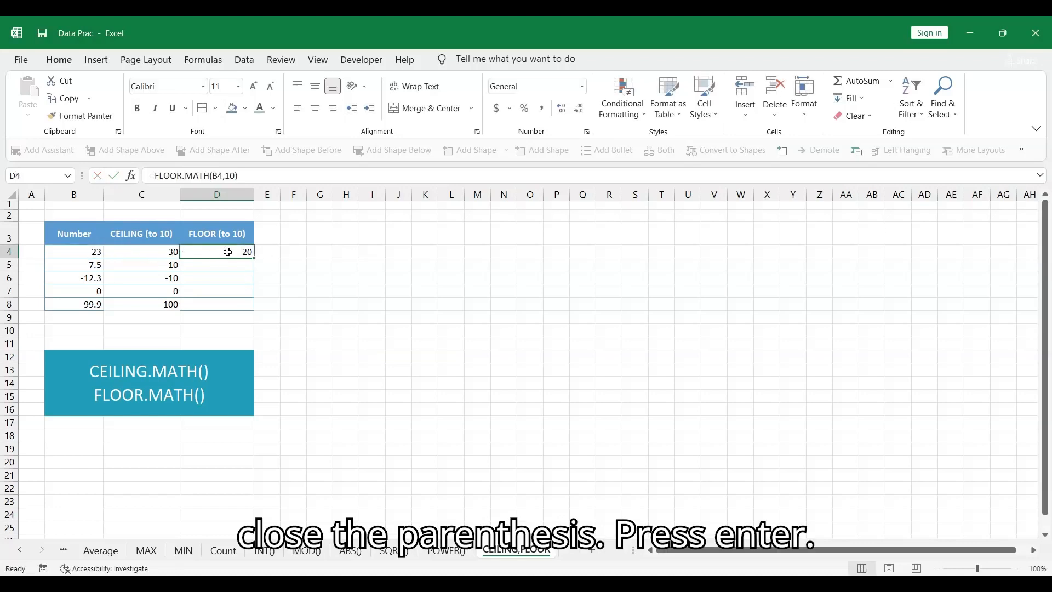
{"action": "left_click_drag", "start_coordinate": [256, 261], "coordinate": [253, 311]}
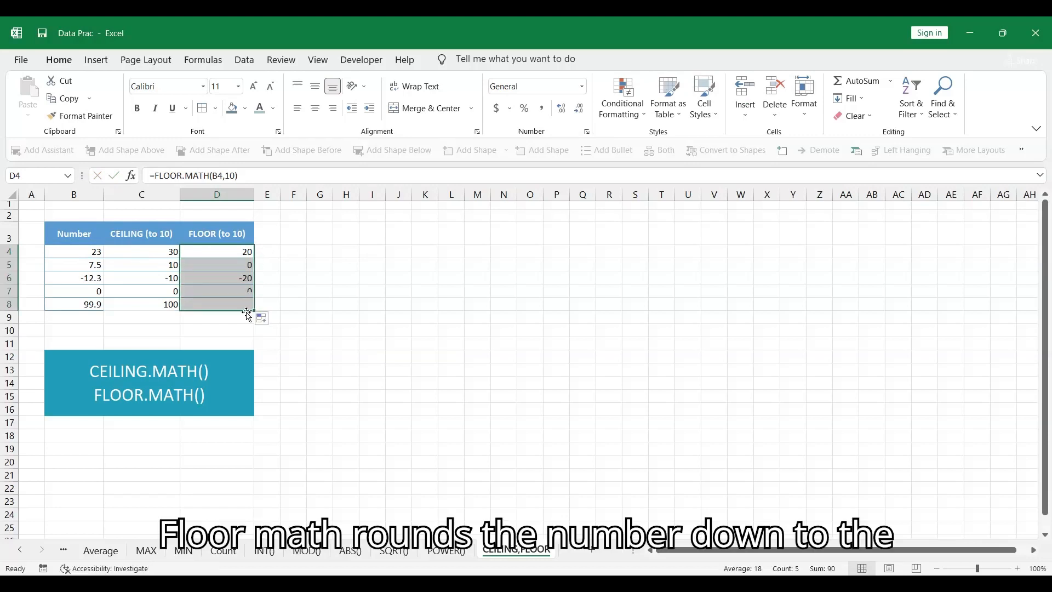
{"action": "left_click", "coordinate": [233, 277]}
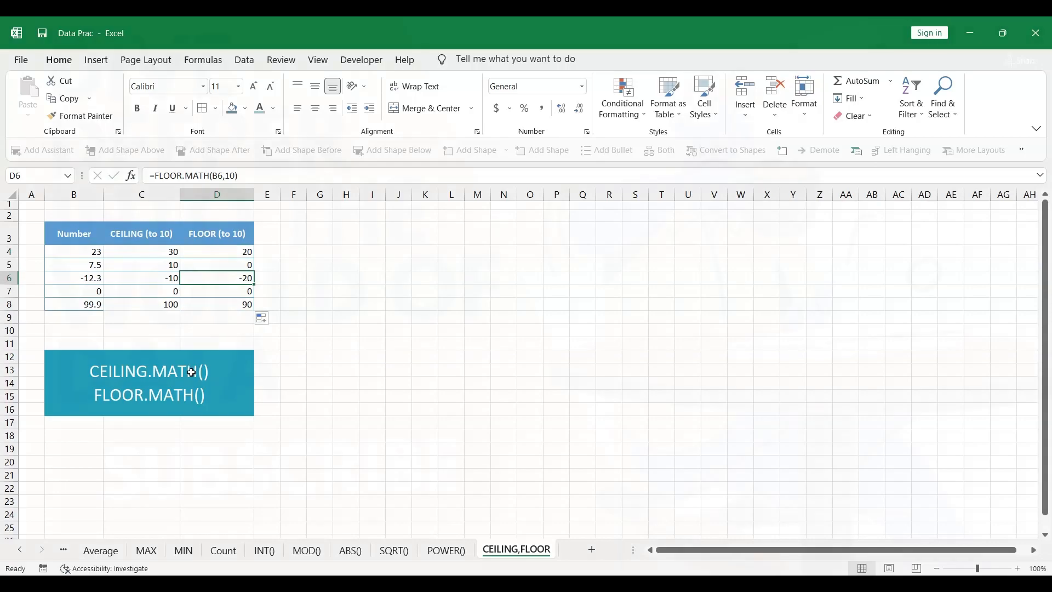